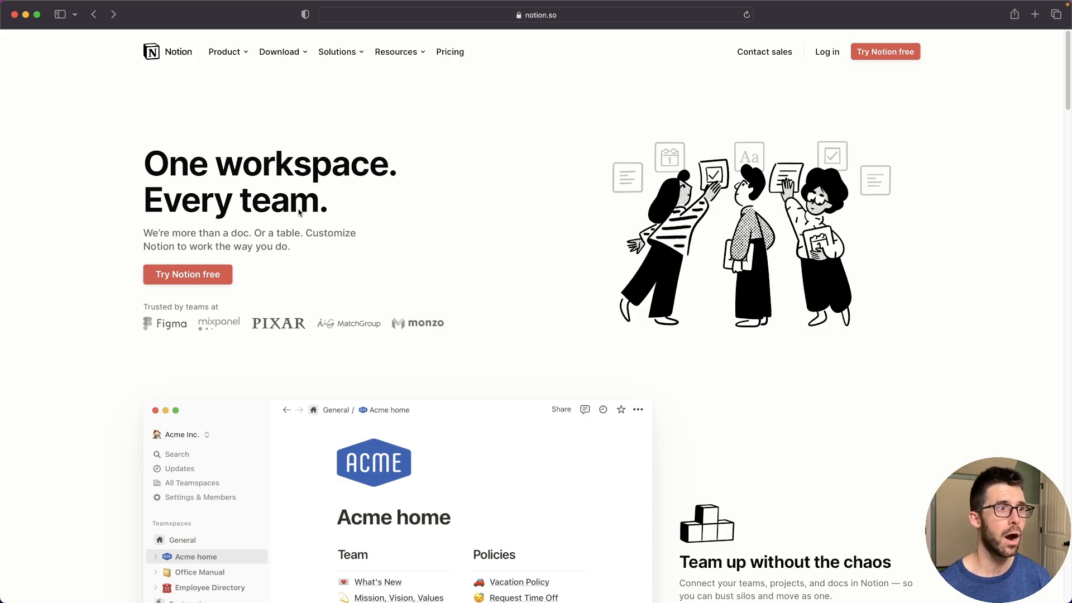
- Open Notion's pricing page and examine the Free plan's file upload, page history and guest collaborator limits in the feature comparison
click(456, 53)
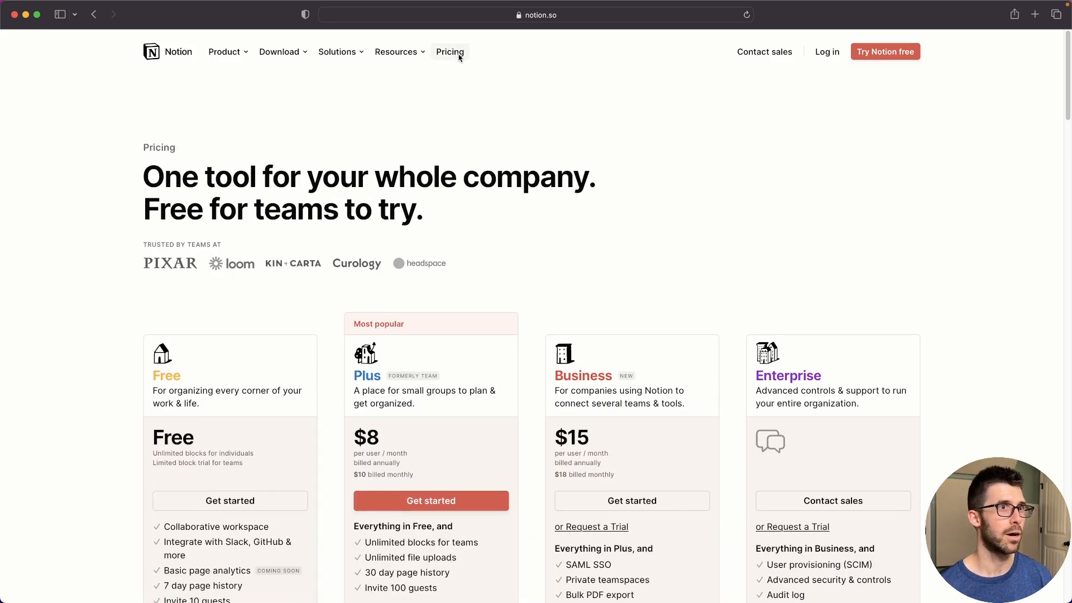
scroll(346, 305, down, 5)
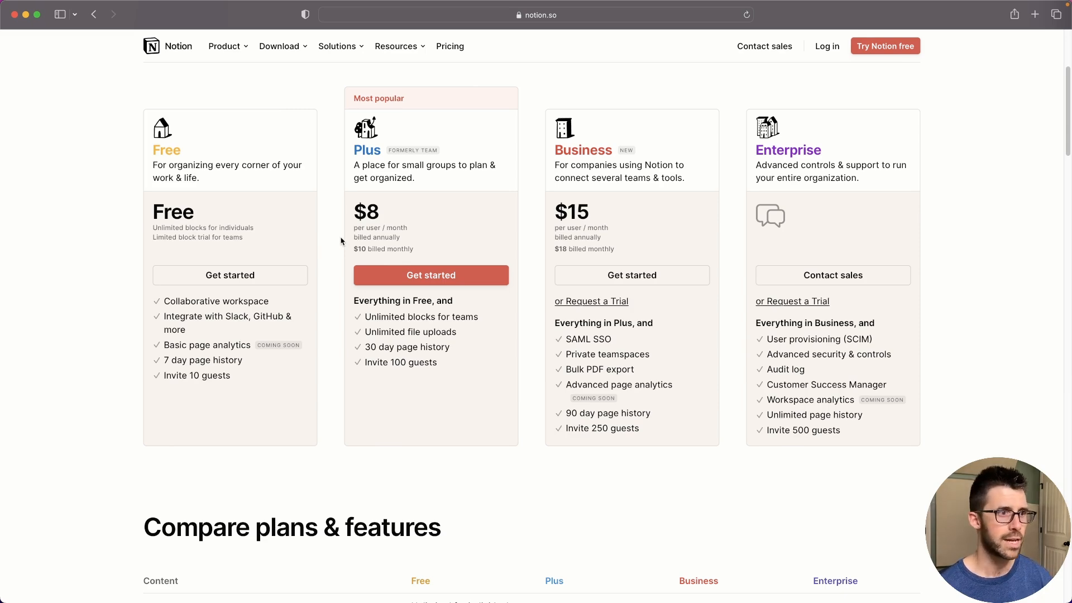
scroll(342, 241, down, 7)
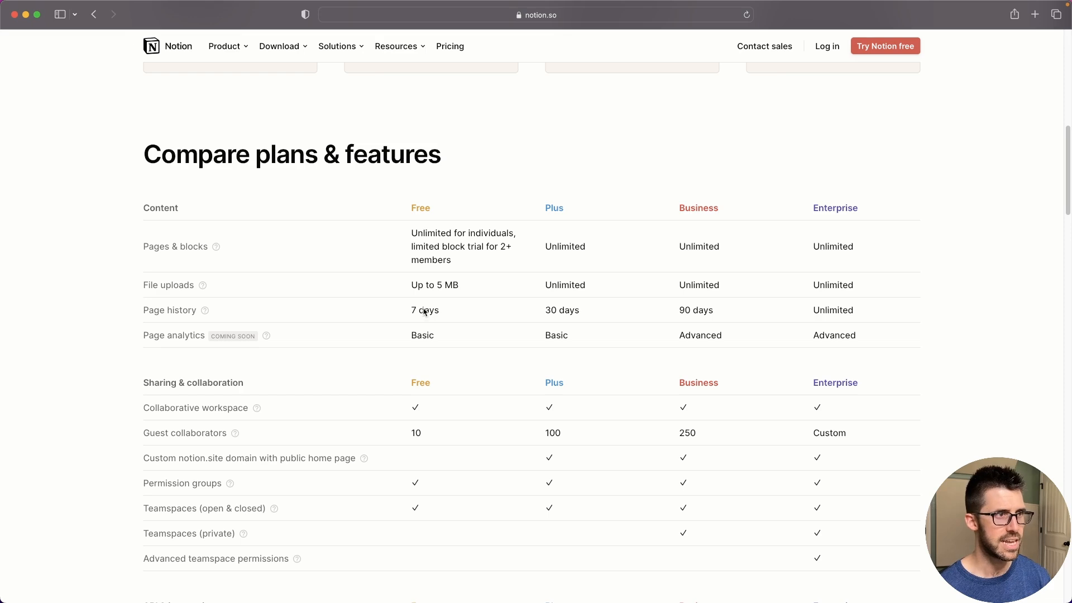
triple_click(435, 285)
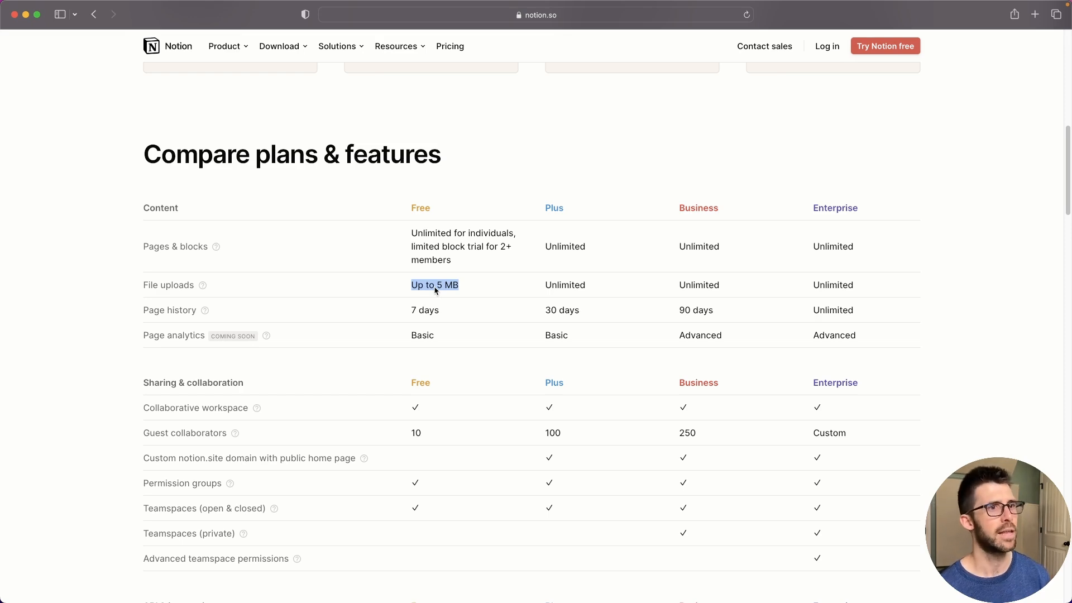
click(495, 264)
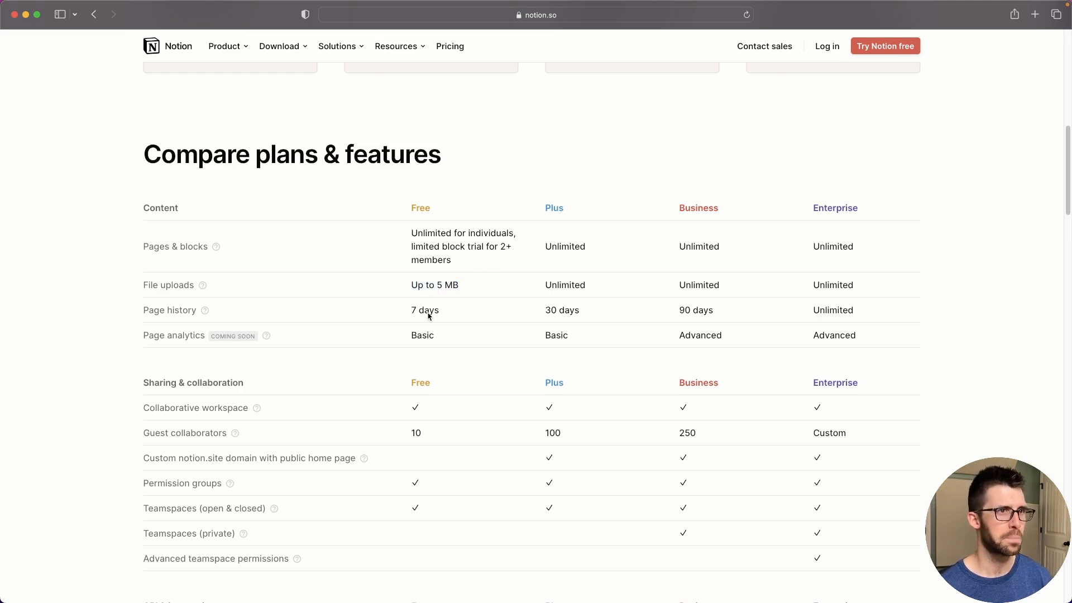
scroll(428, 316, down, 2)
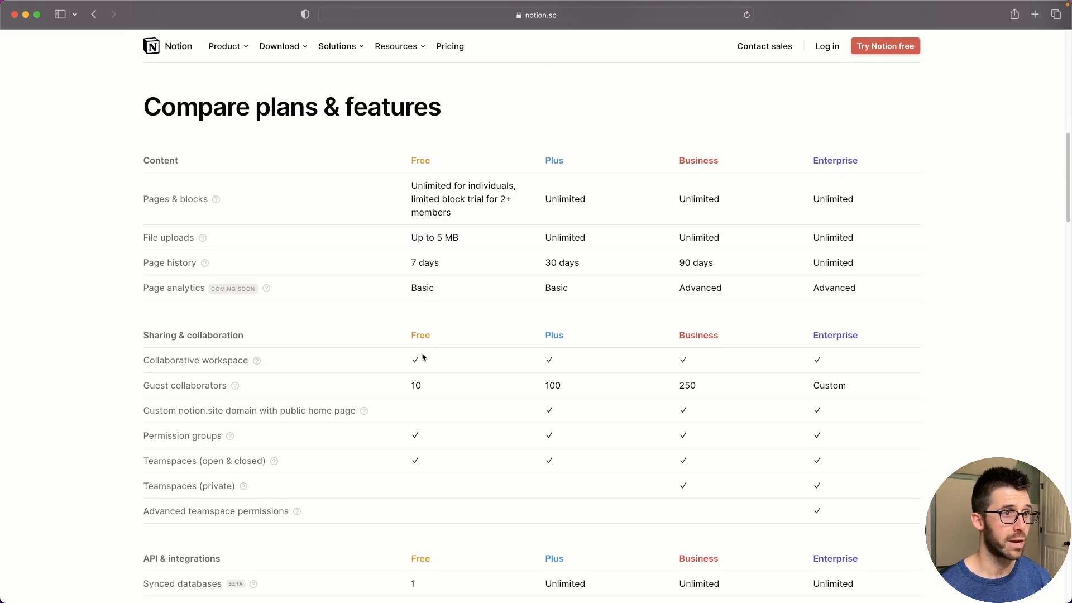
double_click(416, 386)
click(456, 365)
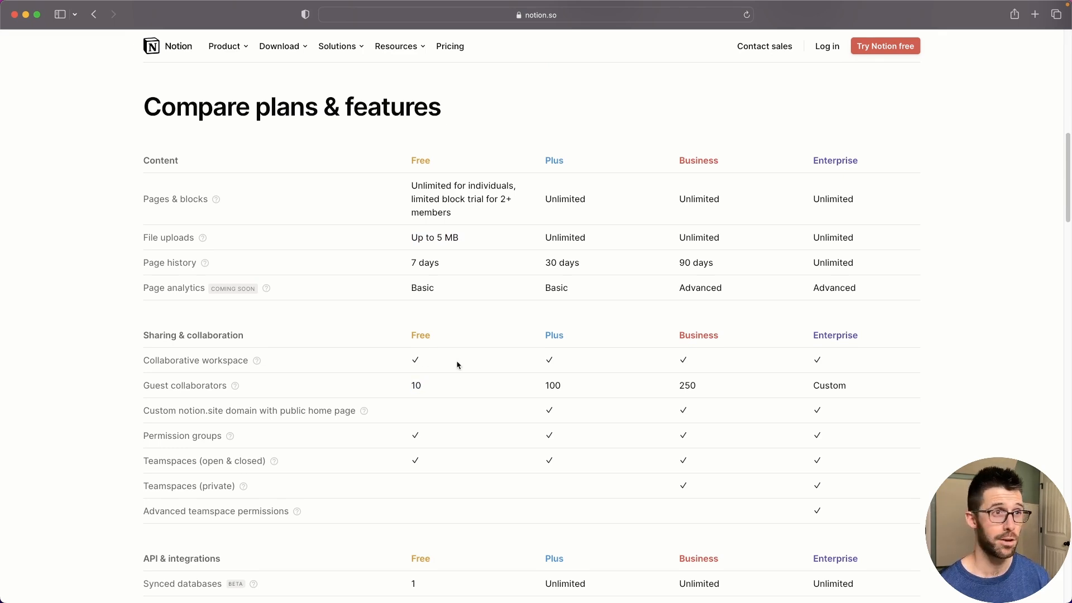
- Review the Free, Plus, Business and Enterprise plan cards and how their features and prices differ
scroll(456, 365, up, 20)
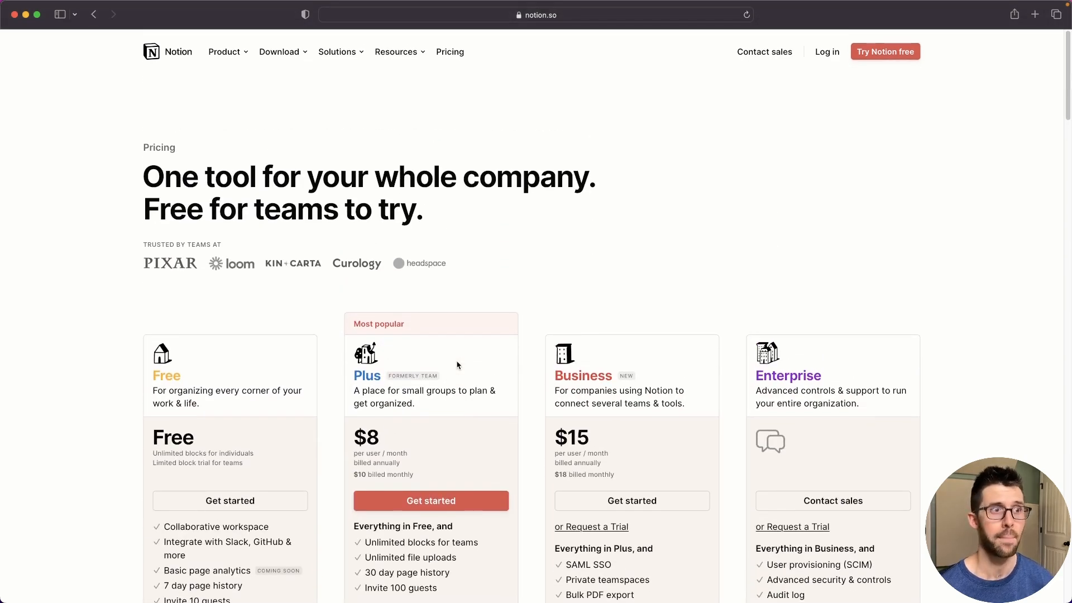
scroll(457, 365, down, 4)
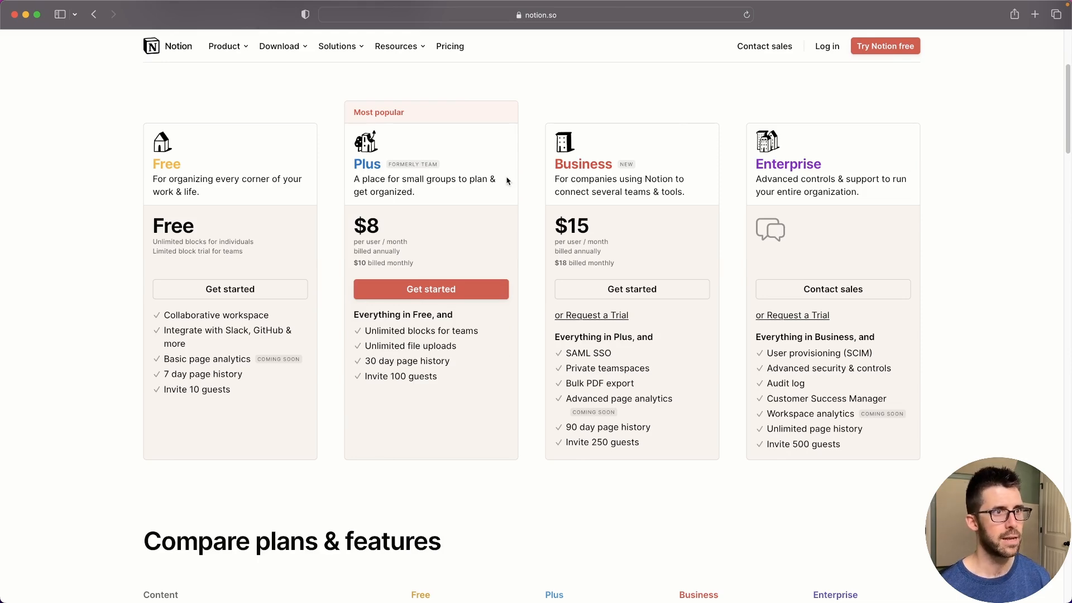
scroll(505, 182, down, 3)
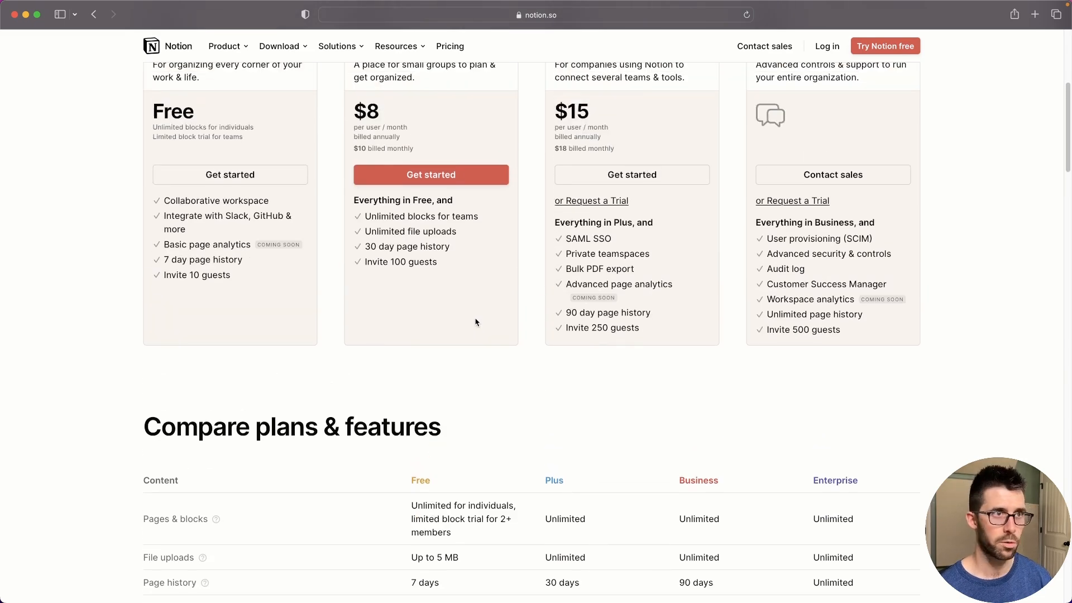
scroll(476, 322, up, 3)
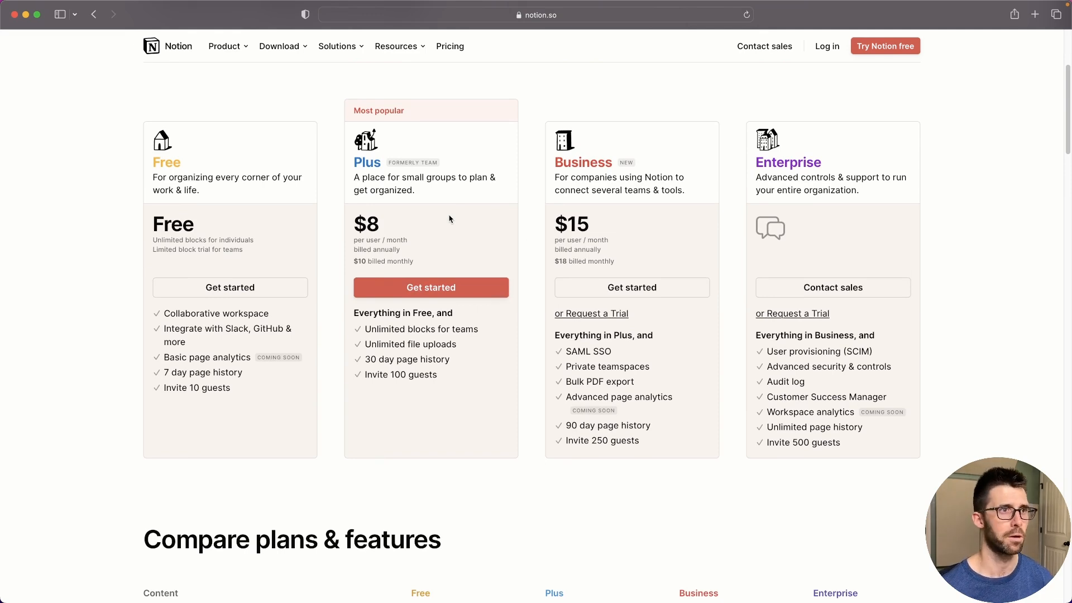
scroll(450, 219, up, 6)
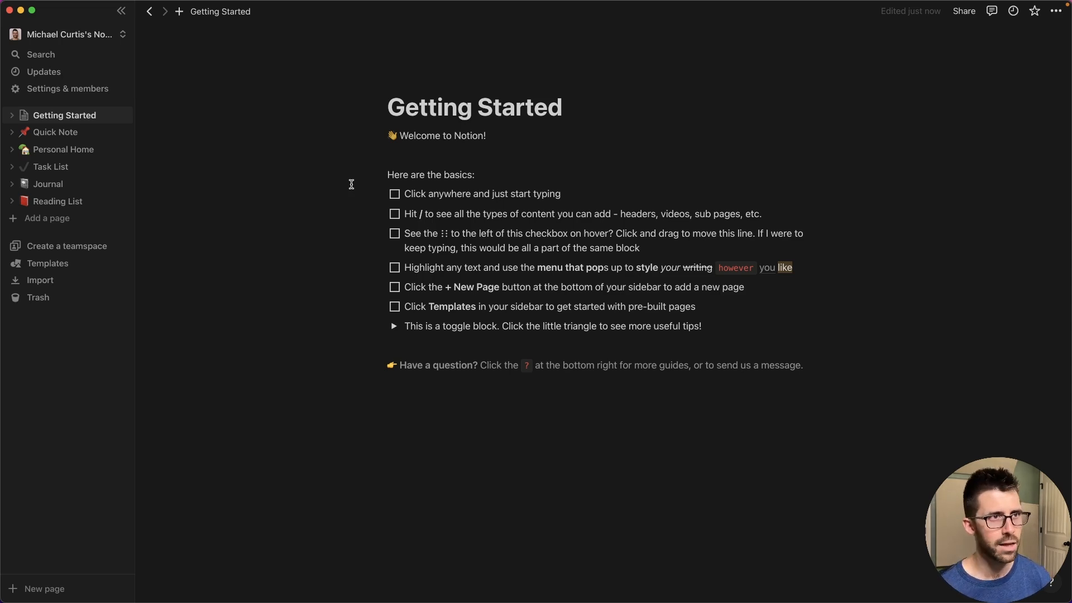
- Switch from the Getting Started page in the Notion app to the Plus Plan workspace and expand its Favorites list
click(419, 107)
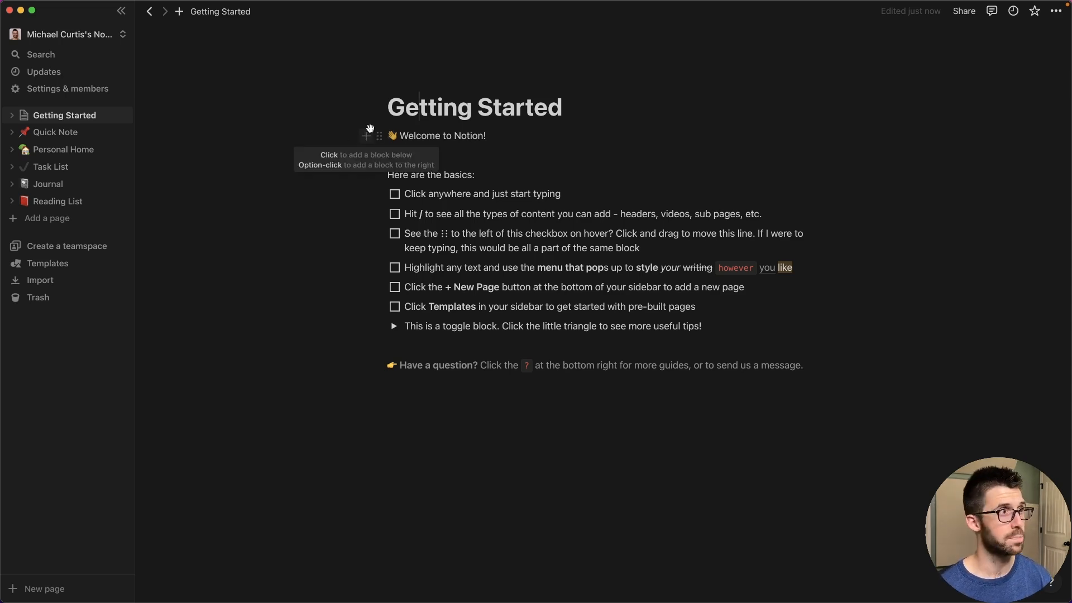
click(120, 34)
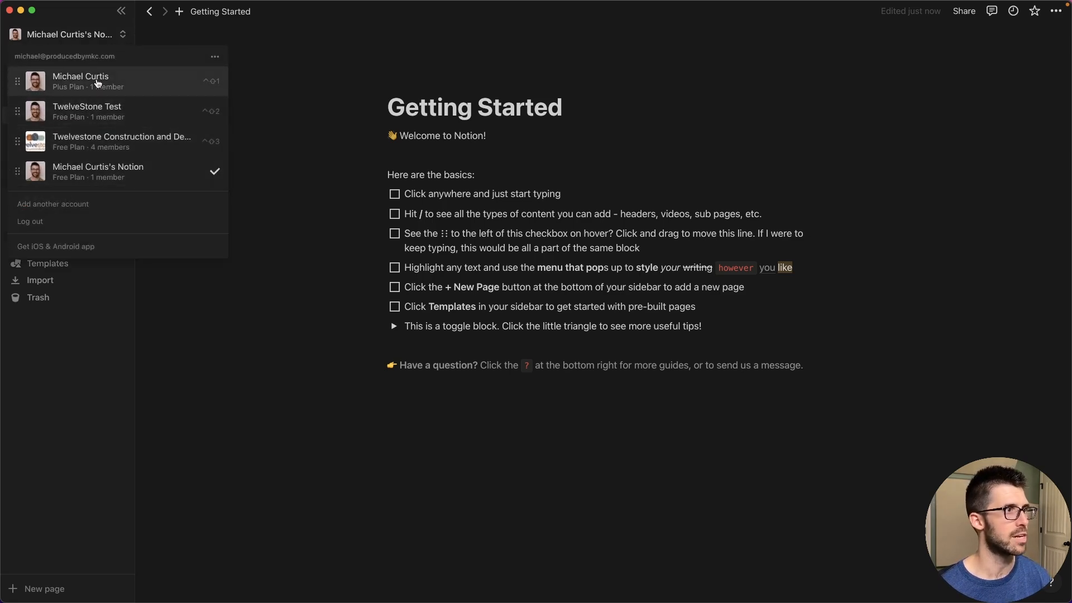
click(67, 81)
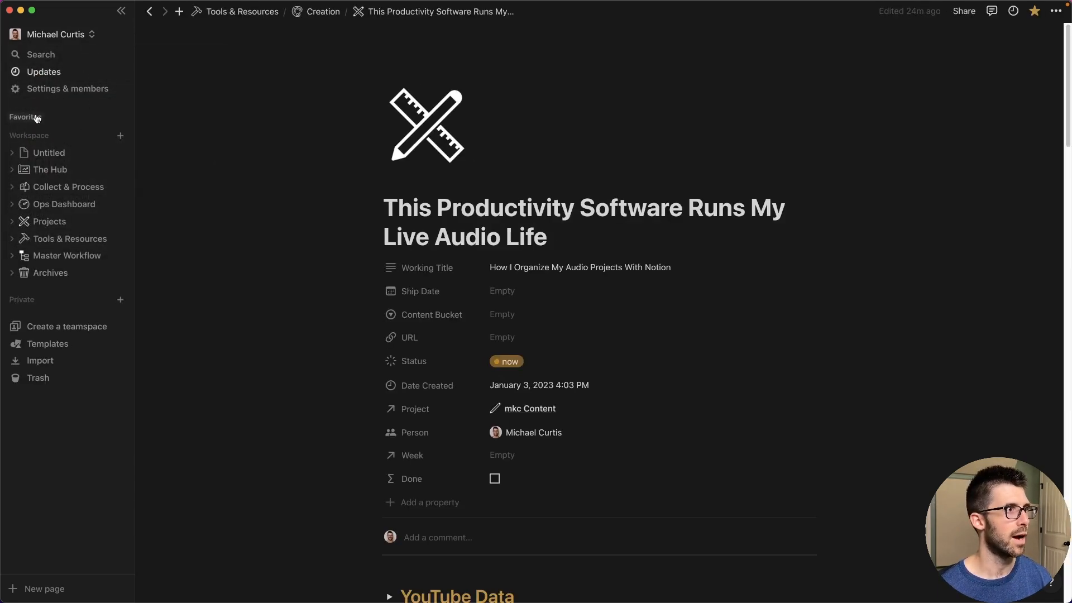
click(34, 117)
scroll(64, 261, down, 3)
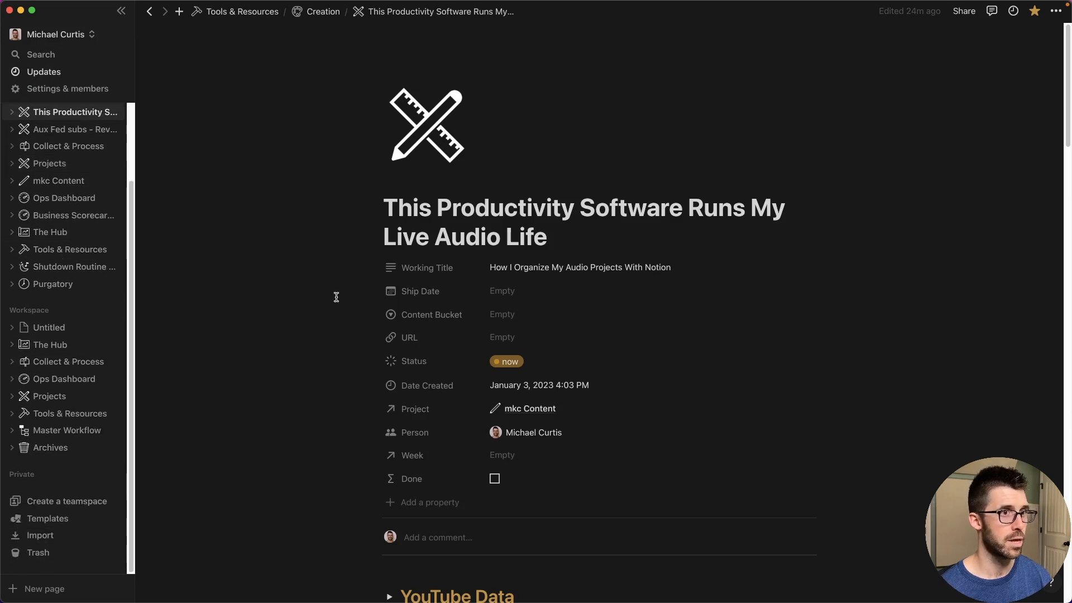
scroll(68, 186, up, 3)
- Open the 2023-W01 weekly page and look through its Big Rocks list and Actions board
click(53, 133)
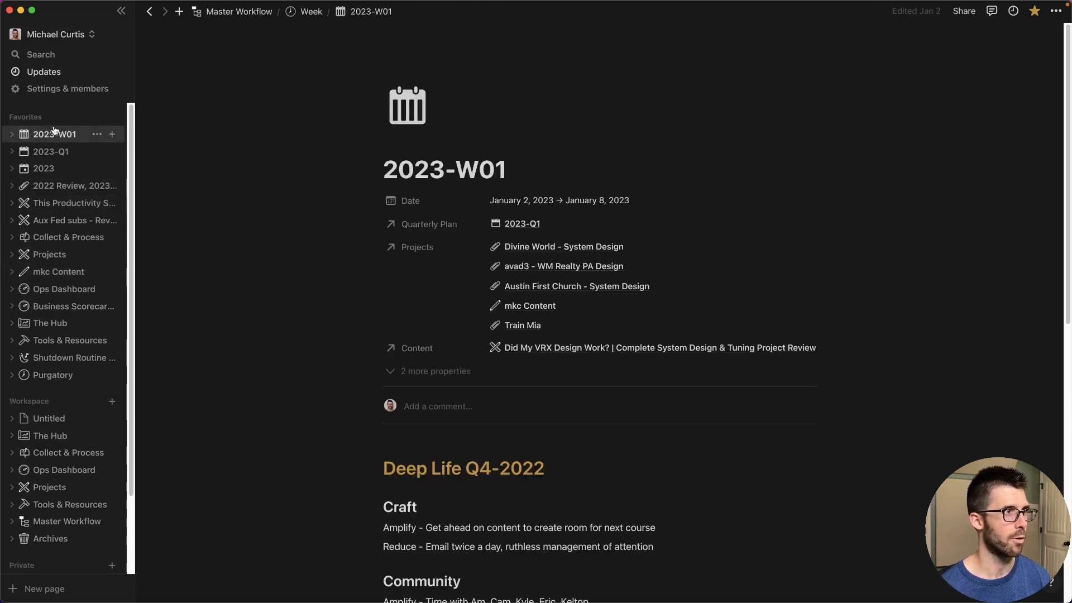
scroll(626, 378, down, 7)
scroll(627, 380, down, 4)
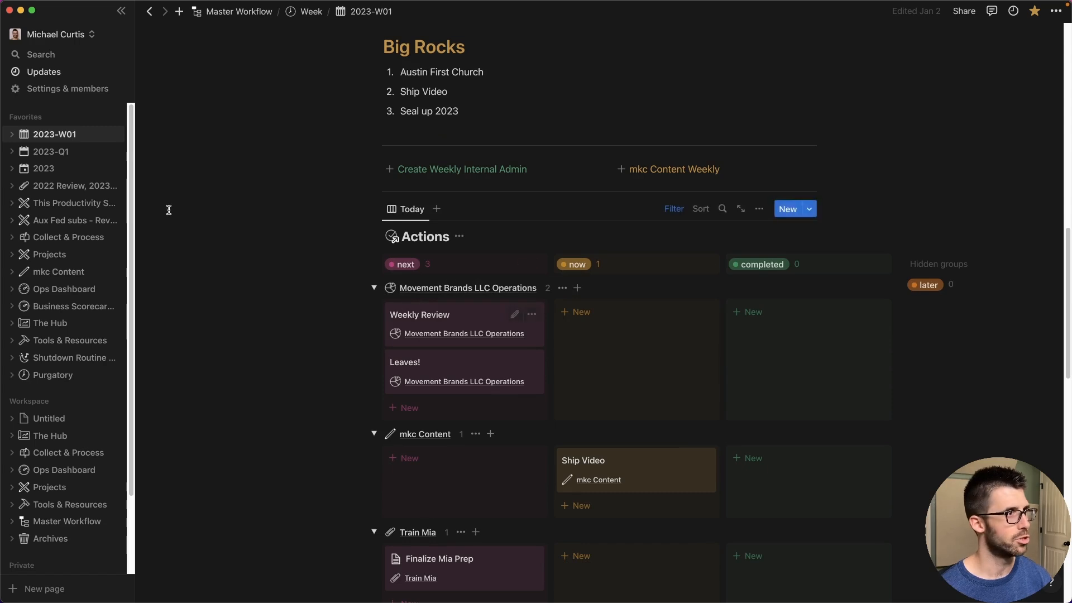
- Look through the Collect & Process page and The Hub page from the favorites
click(59, 239)
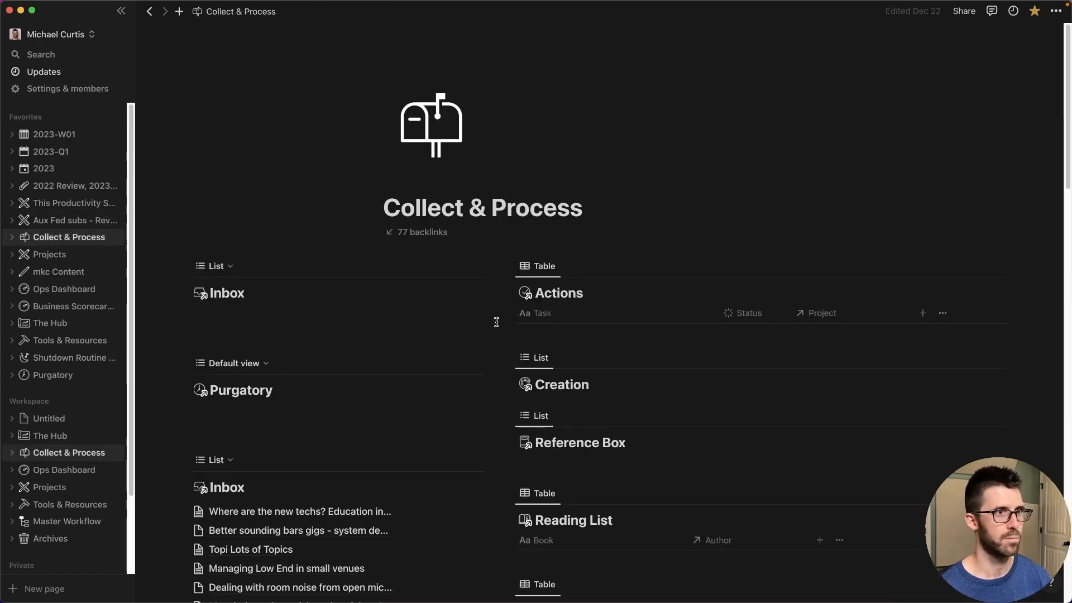
scroll(166, 307, down, 1)
click(84, 322)
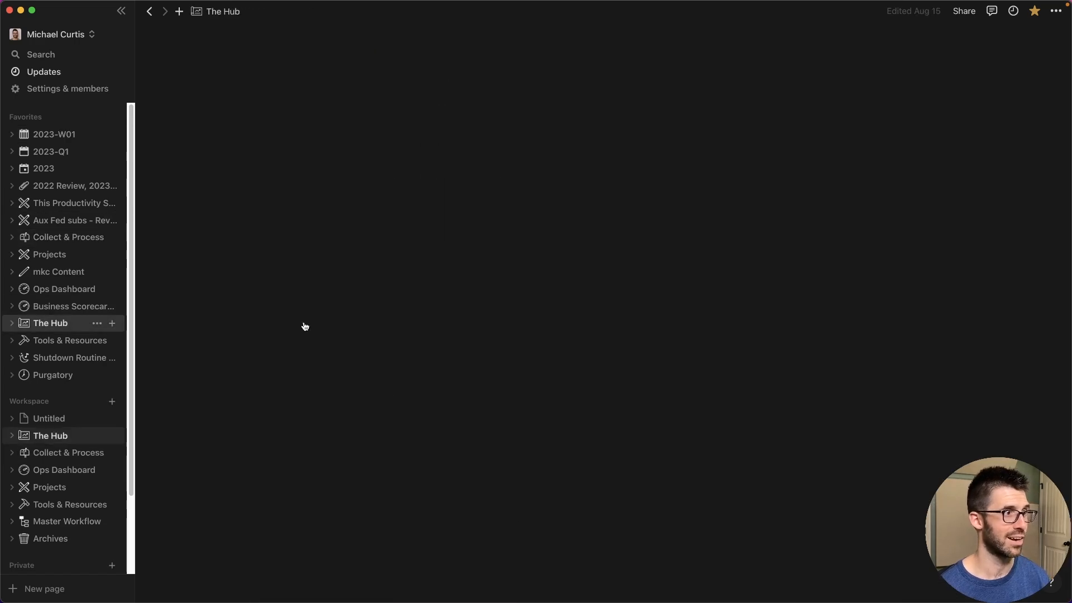
scroll(537, 345, down, 7)
scroll(537, 345, down, 1)
scroll(529, 330, up, 12)
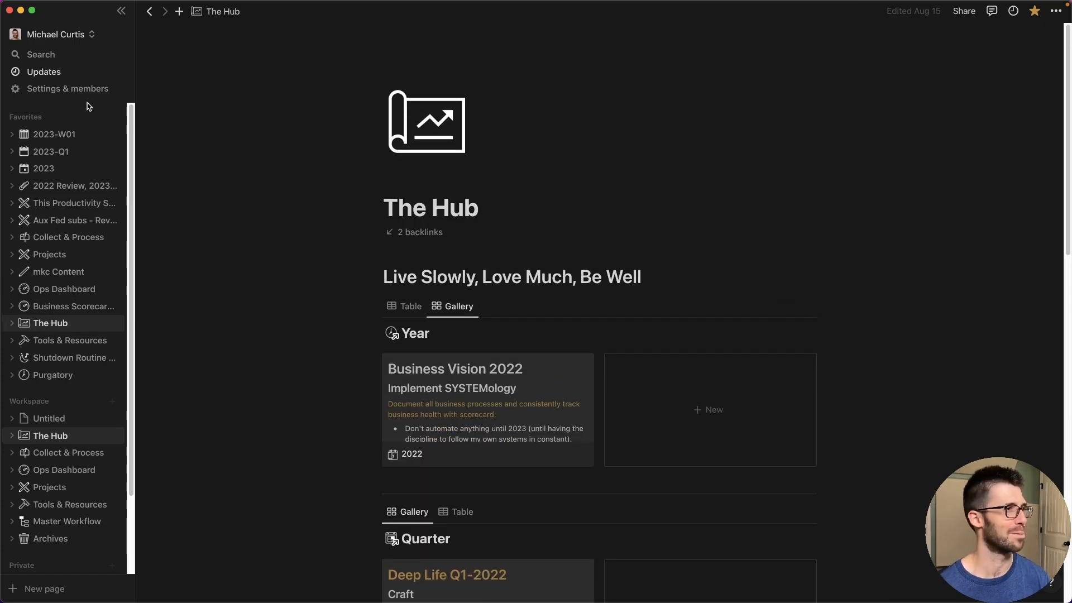
- Return to the Free Plan workspace's Getting Started page and append ", yes you can do that" to the first checklist item
click(92, 35)
click(112, 168)
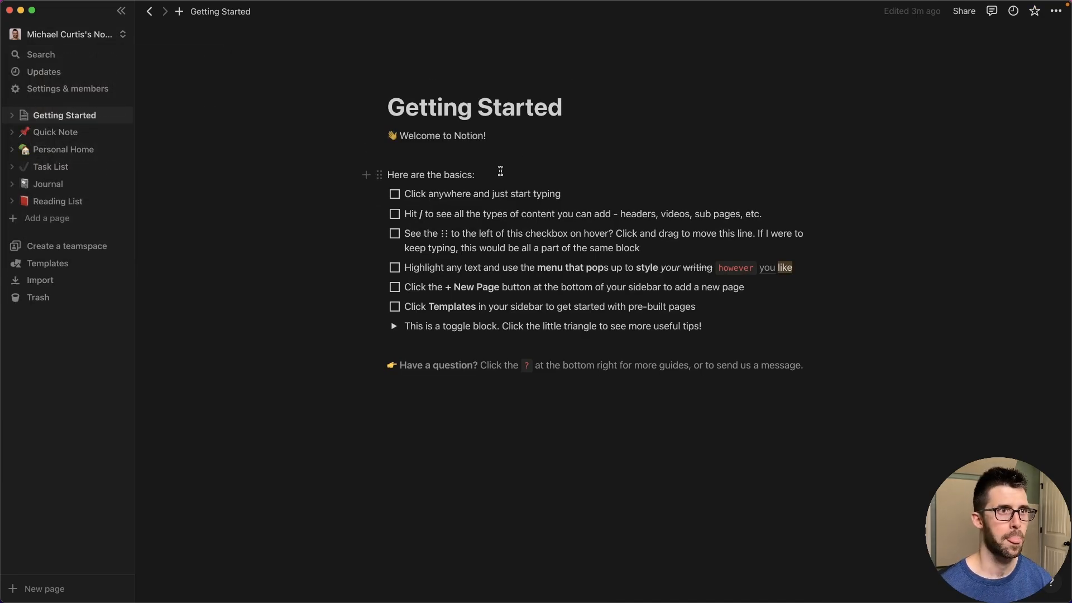
click(465, 98)
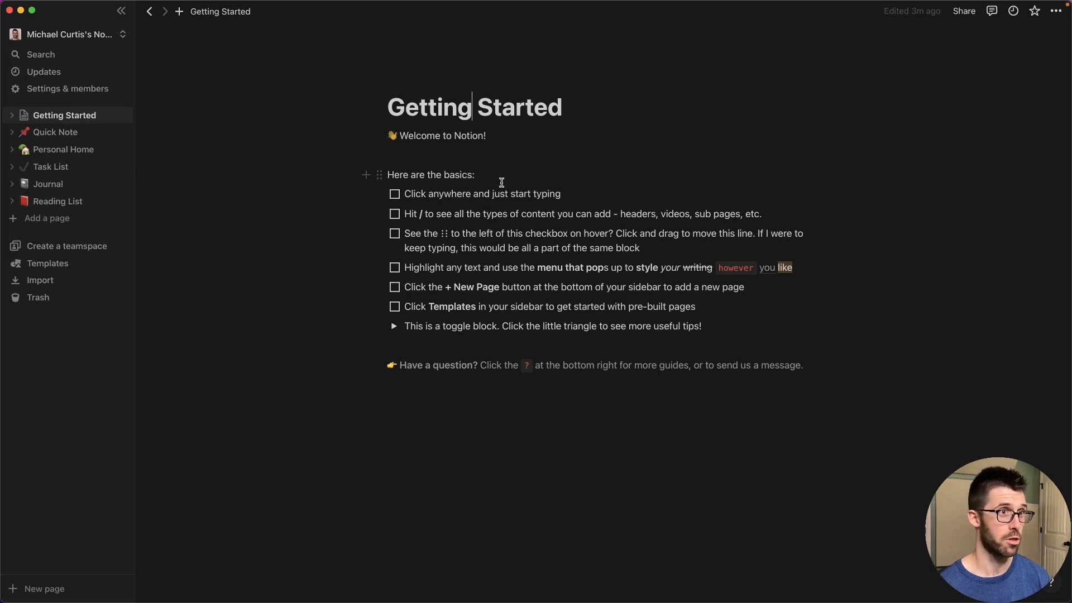
text(, yes you can do that)
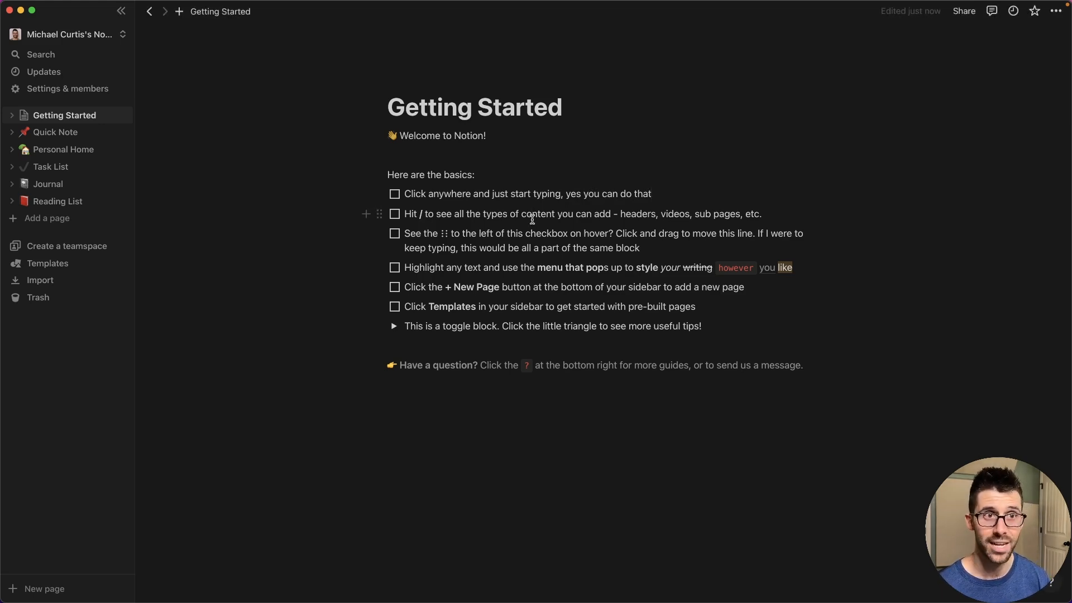
- Add a Heading 1 block with the text "Heading 1" at the end of the Getting Started page
click(503, 425)
key(Return)
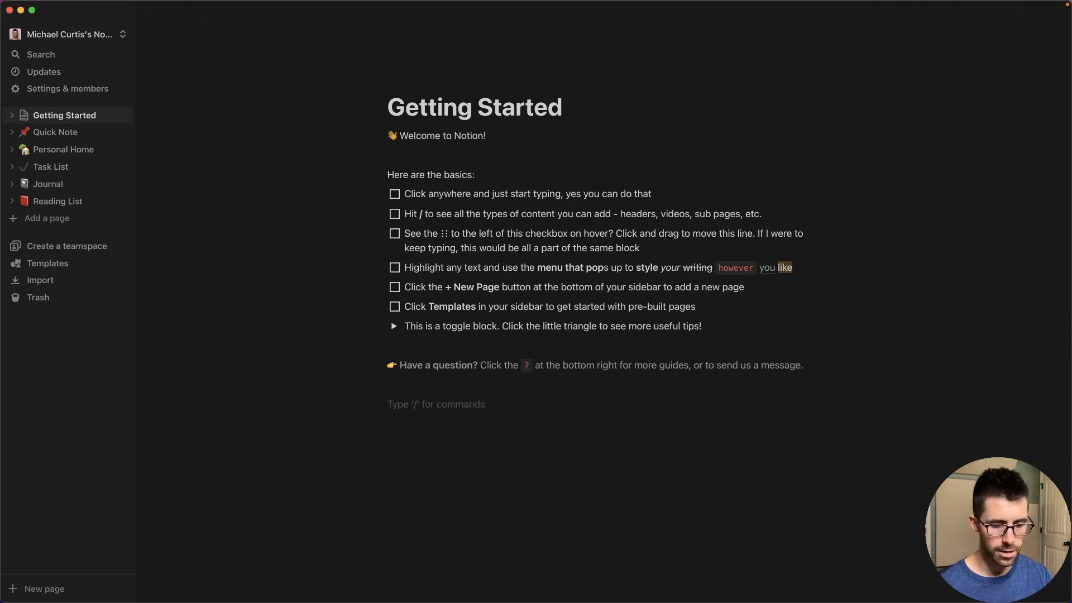
text(/)
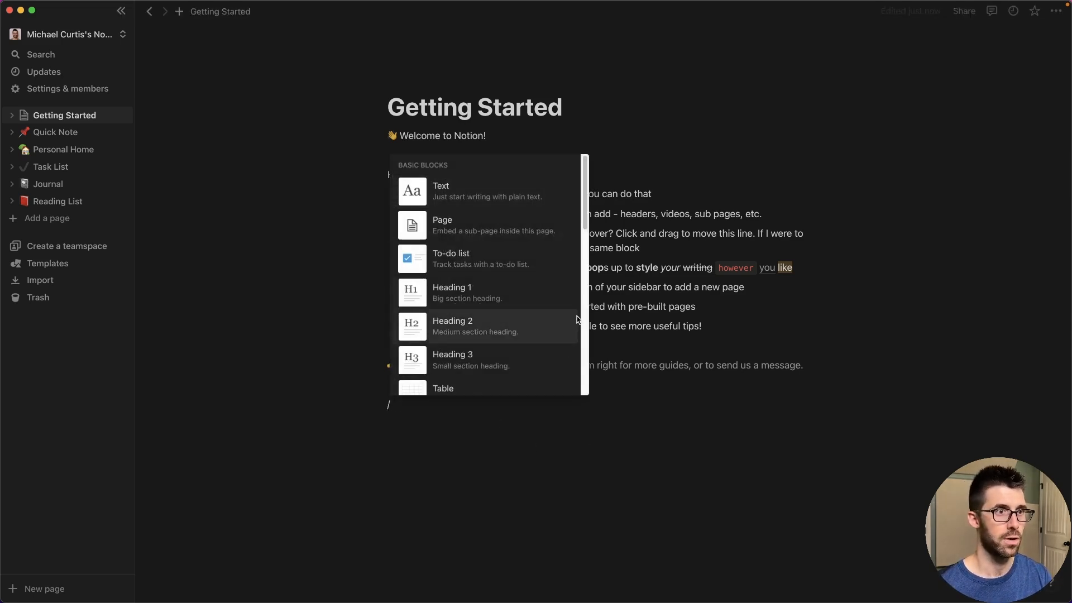
click(471, 294)
text(Heading 1)
key(Return)
- Add a Heading 2 block with the text "Heading 2" below the Heading 1 block
text(/)
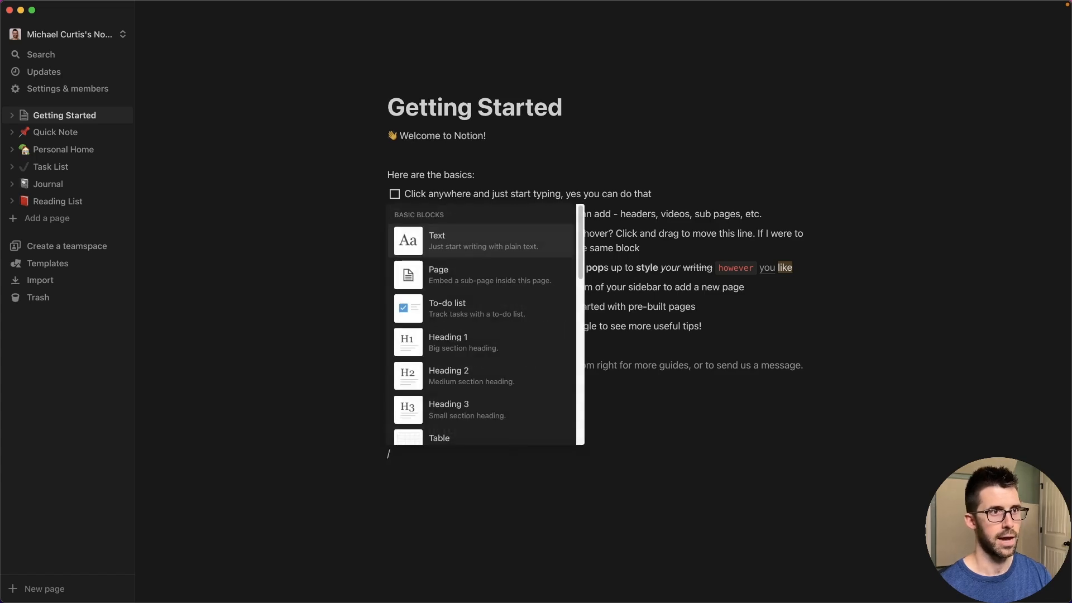
key(Down)
key(Down)
key(Down)
key(Down)
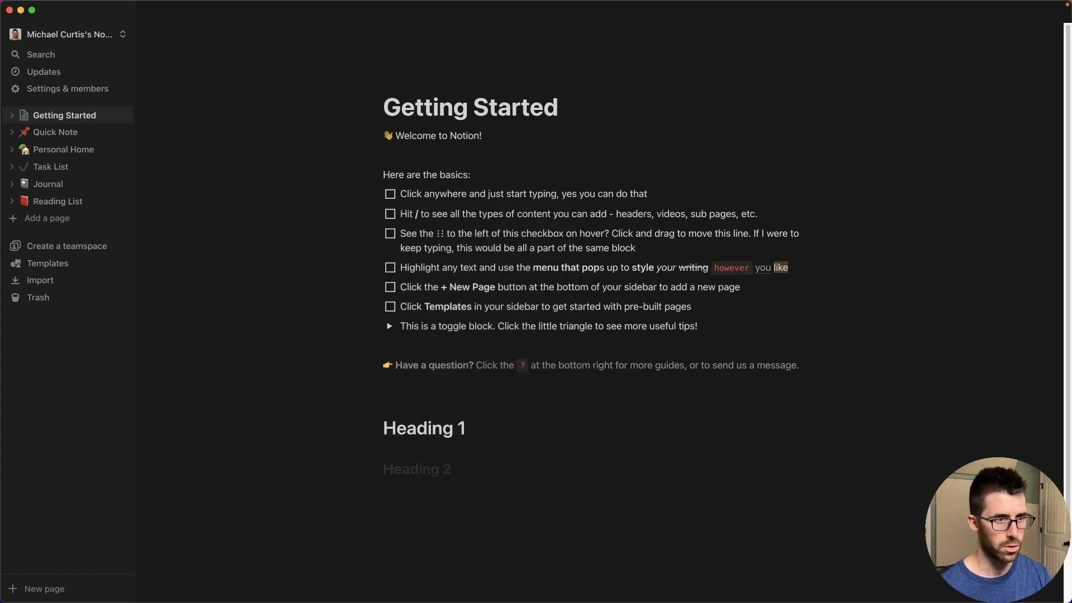
text(Heading 2)
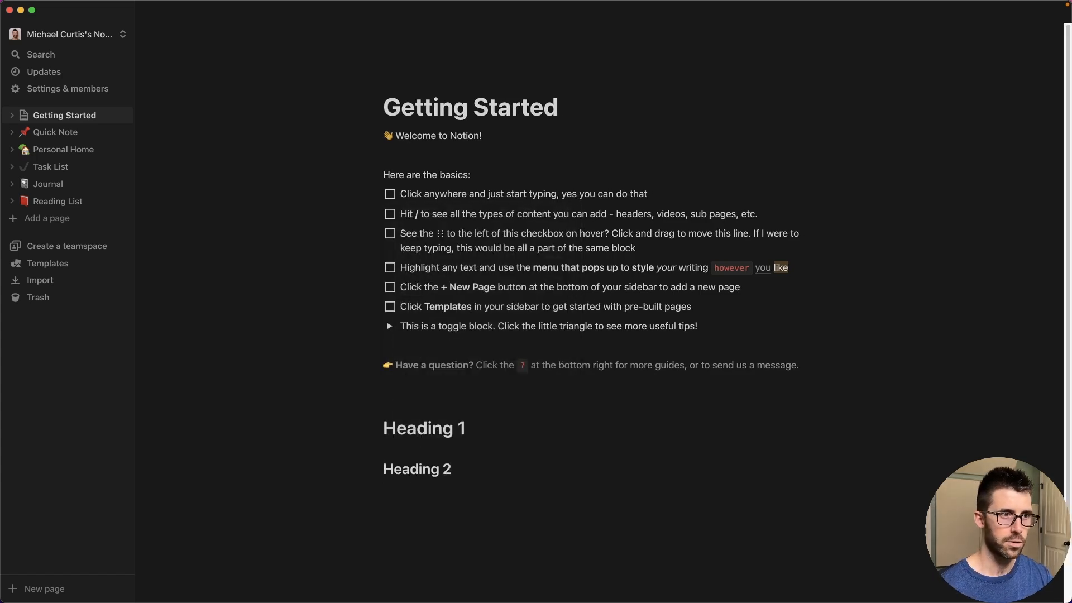
key(Return)
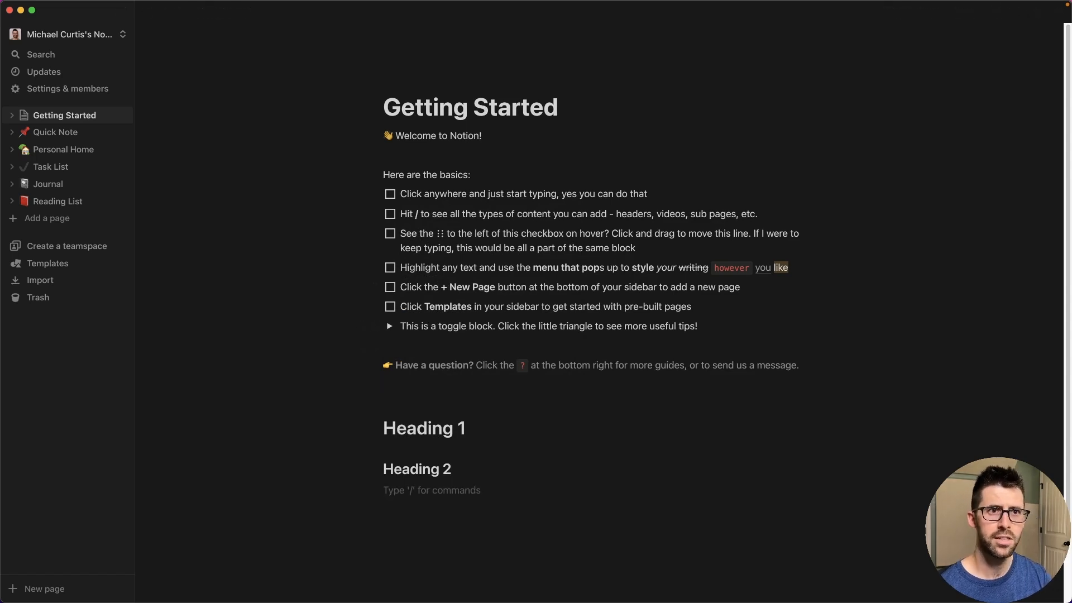
- Insert an empty video embed block below Heading 2 and delete it again
text(/video)
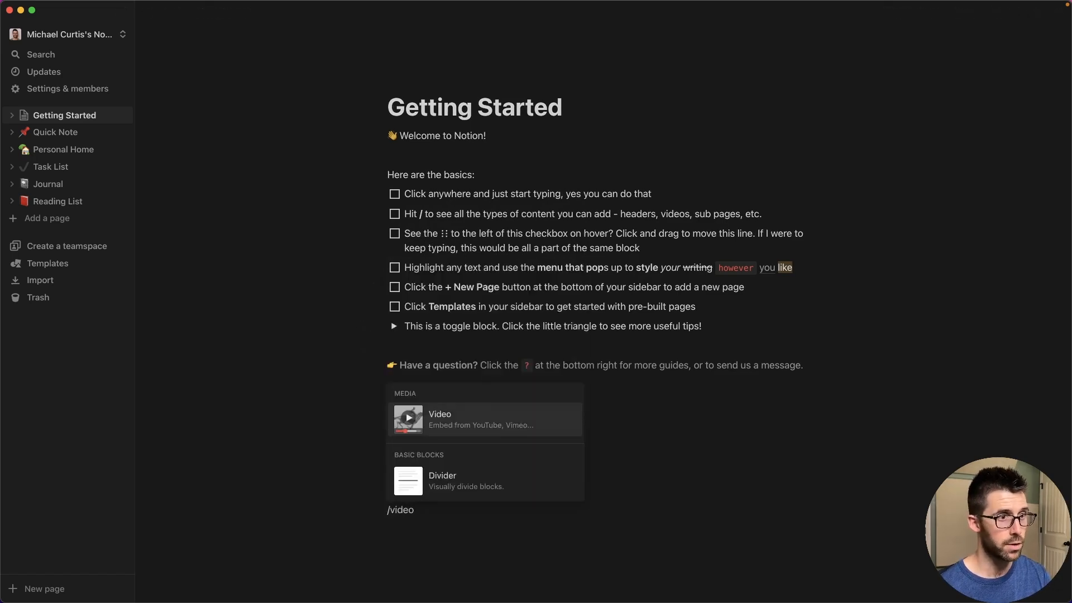
click(480, 424)
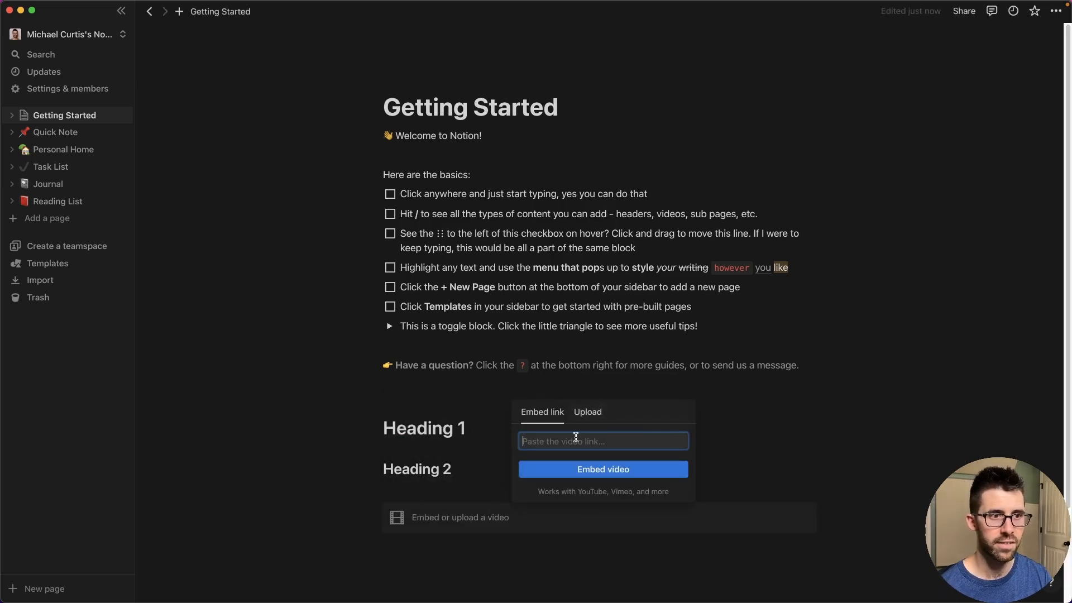
click(412, 486)
click(375, 511)
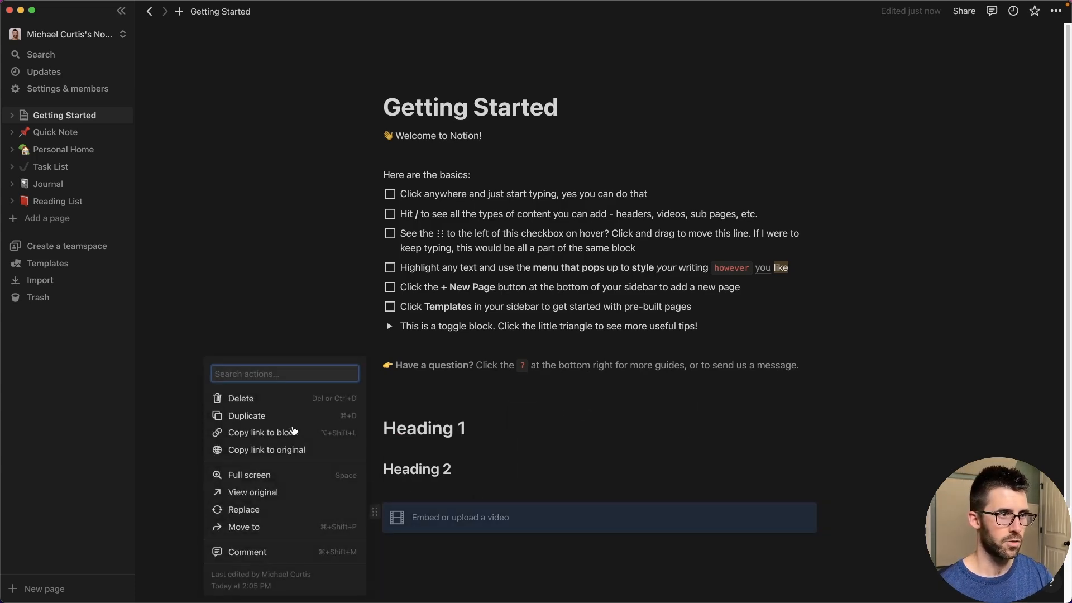
click(278, 400)
mouse_move(420, 534)
mouse_down()
mouse_move(380, 447)
mouse_move(426, 521)
mouse_up()
click(426, 520)
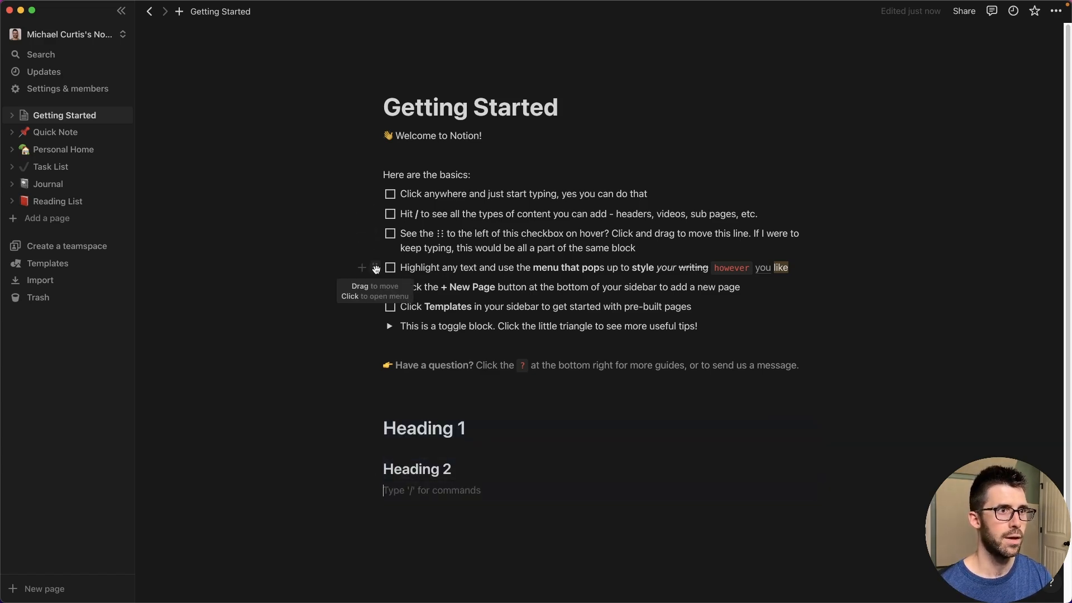
- Try moving the third checklist item within the list by its block handle
mouse_move(375, 233)
mouse_down()
mouse_move(376, 268)
mouse_move(378, 237)
mouse_up()
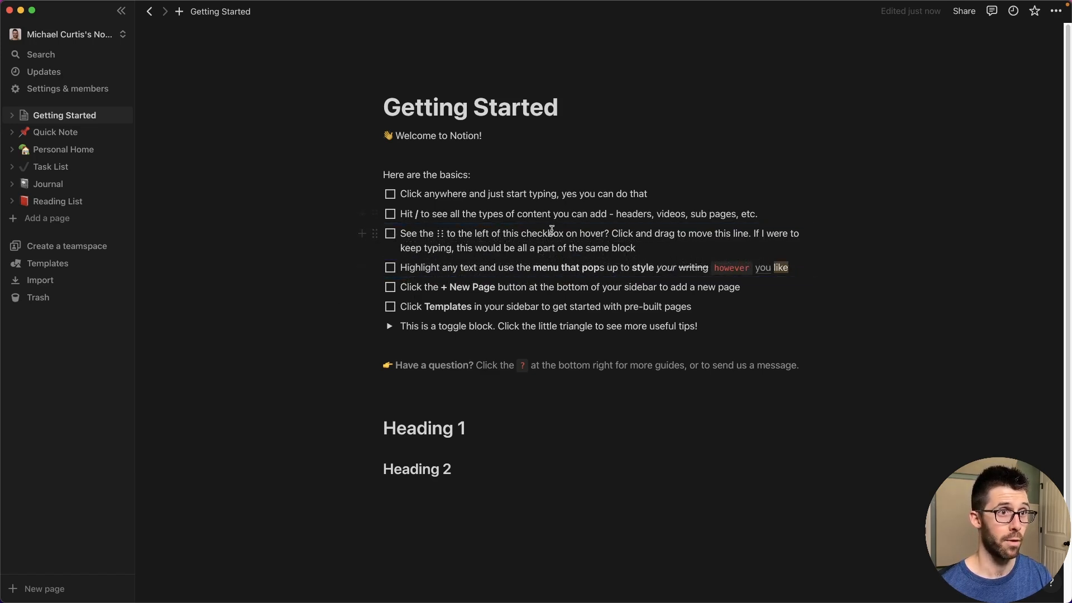
- Delete the text from "If I were to keep typing" to the end of the third checklist item
triple_click(461, 235)
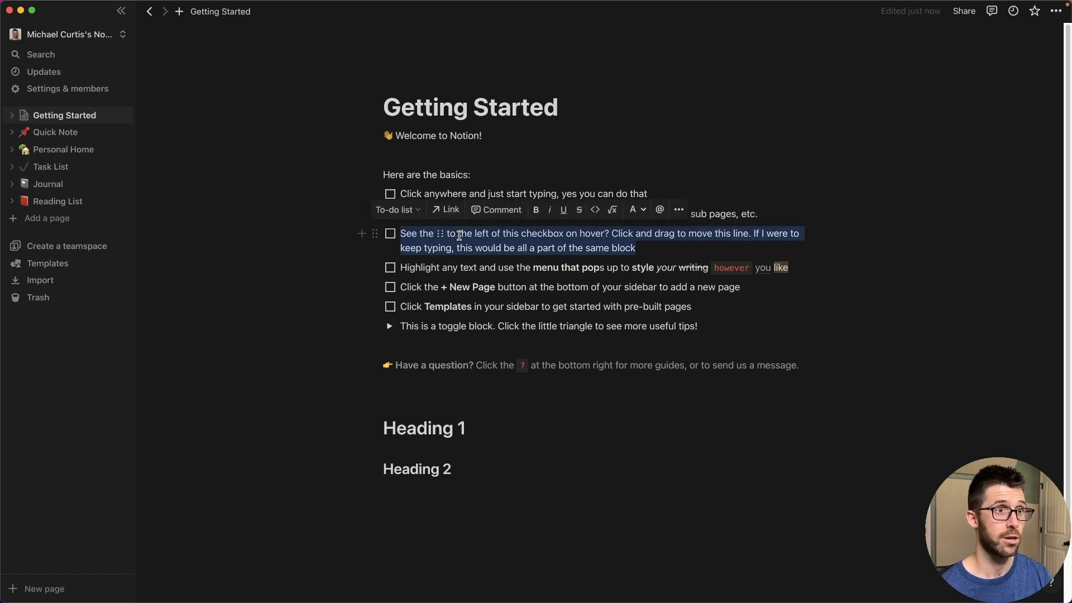
click(490, 234)
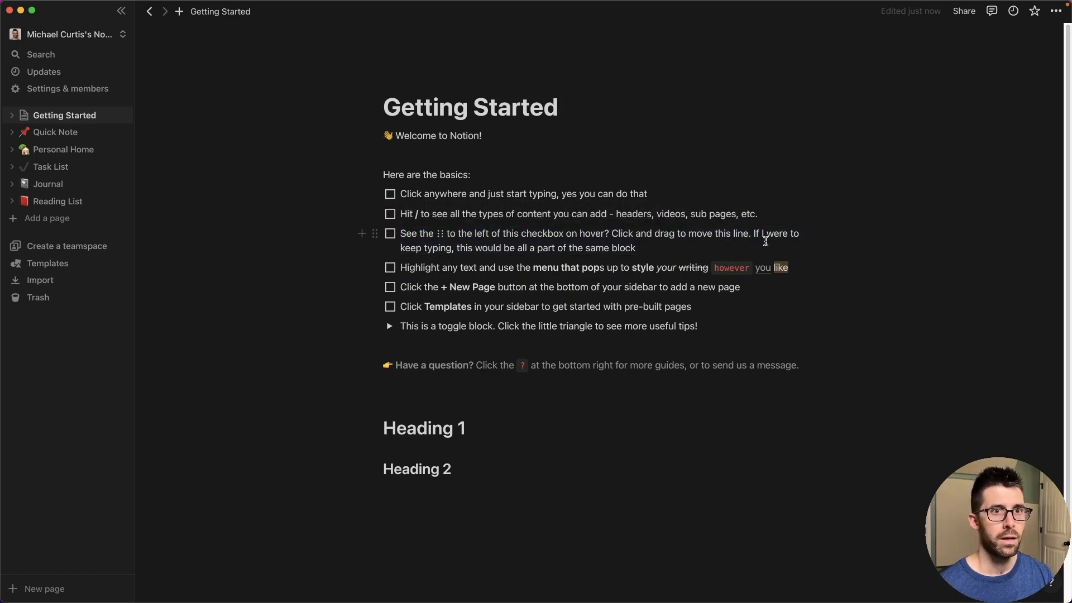
drag(766, 240, 755, 233)
key(BackSpace)
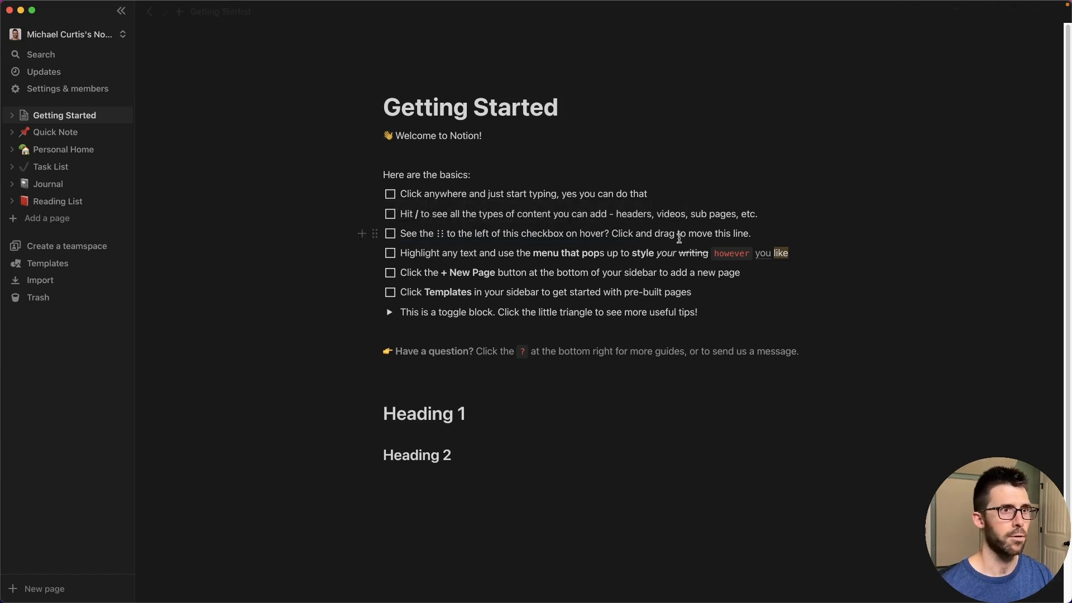
- Delete the Heading 1 and Heading 2 blocks at the end of the Getting Started page
drag(400, 539, 400, 383)
key(BackSpace)
click(460, 389)
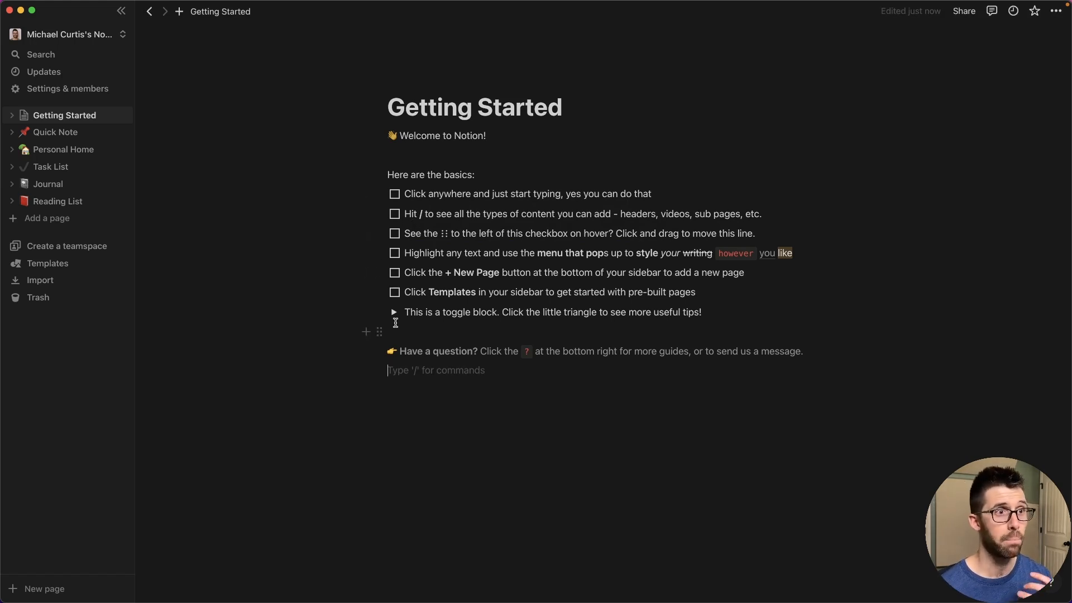
click(460, 248)
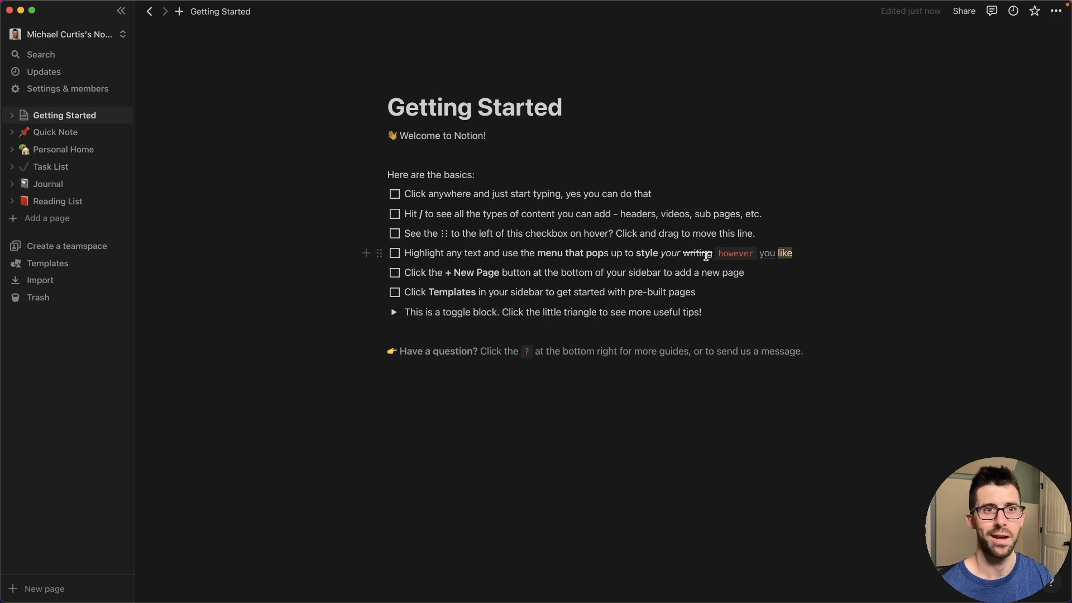
- Format "use the menu" in the fourth checklist item as bold, italic, underlined and strikethrough
drag(502, 254, 562, 254)
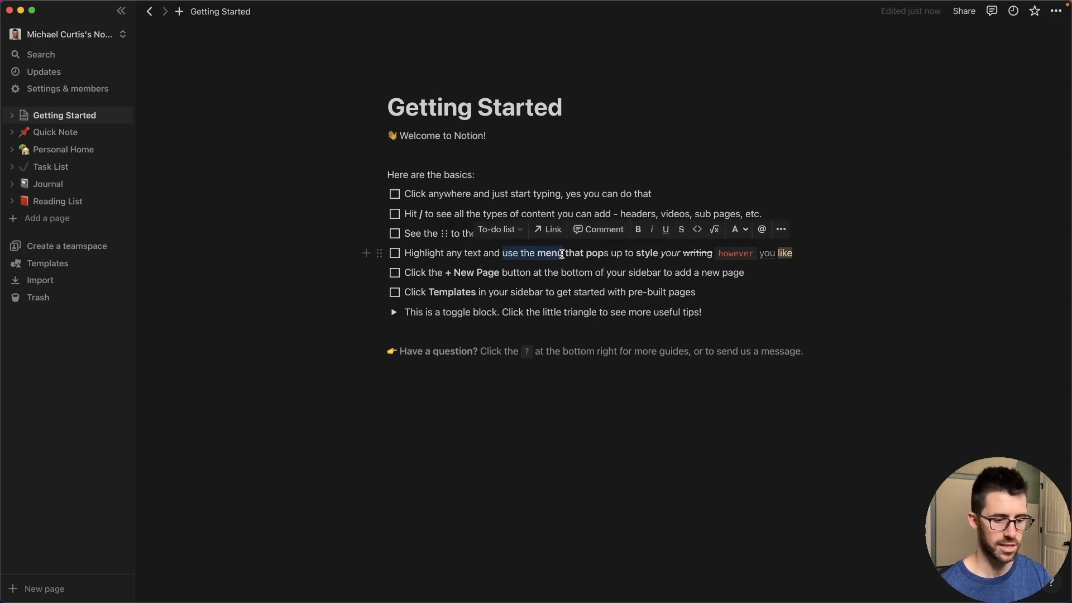
click(651, 230)
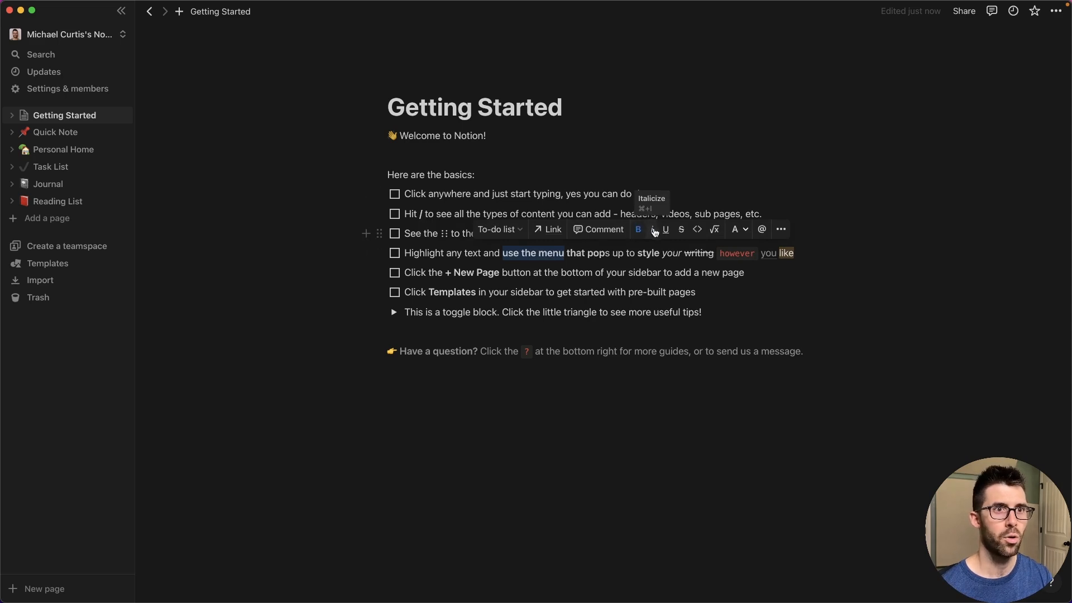
click(665, 229)
click(680, 230)
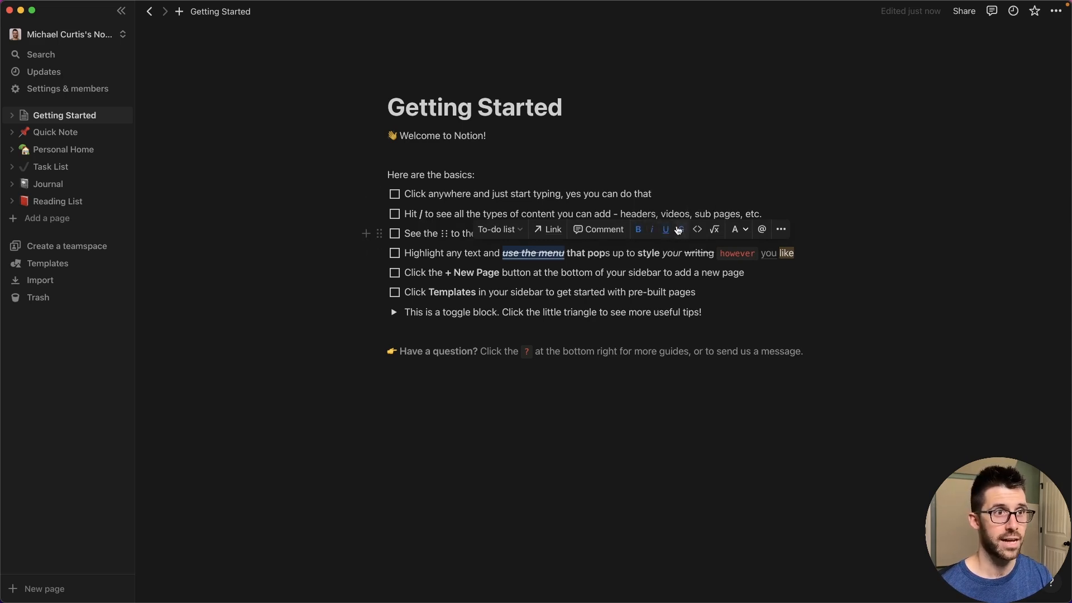
- Apply a gold text color to "at pops" in the fourth checklist item
drag(575, 253, 607, 251)
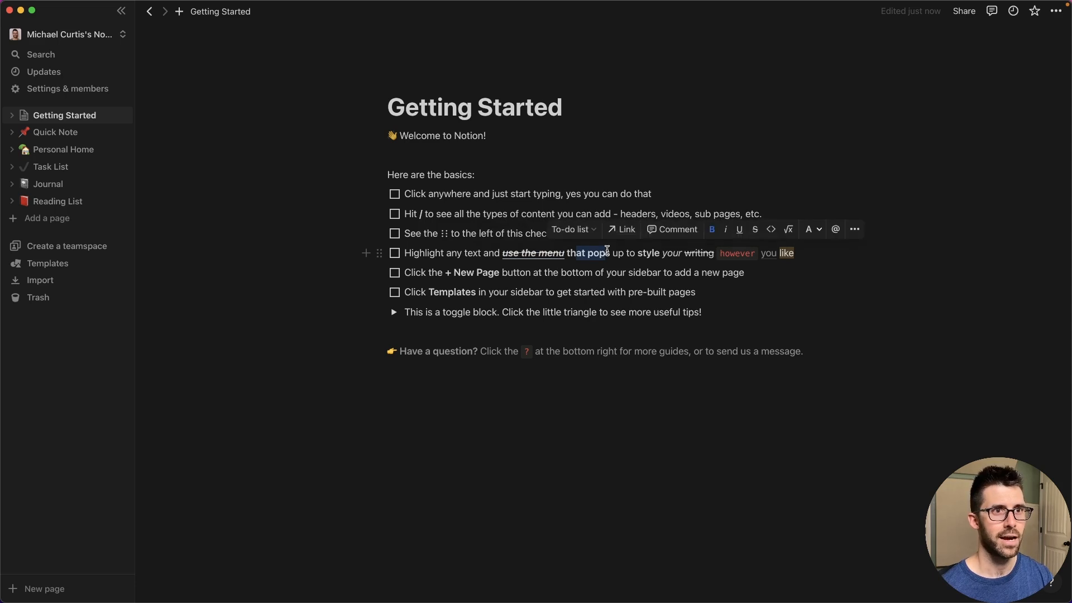
click(818, 229)
click(809, 205)
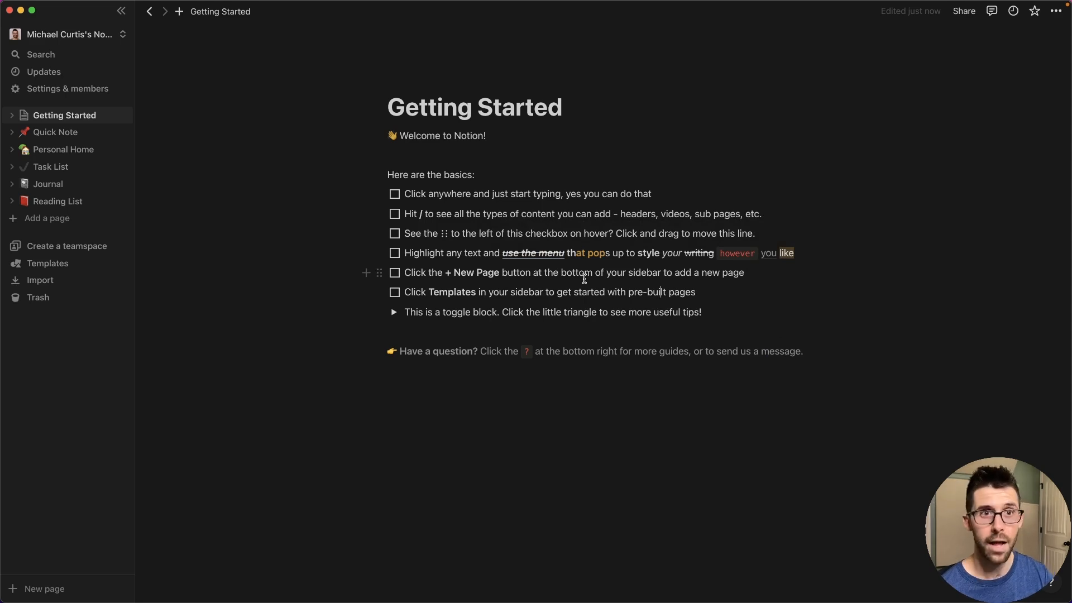
click(547, 274)
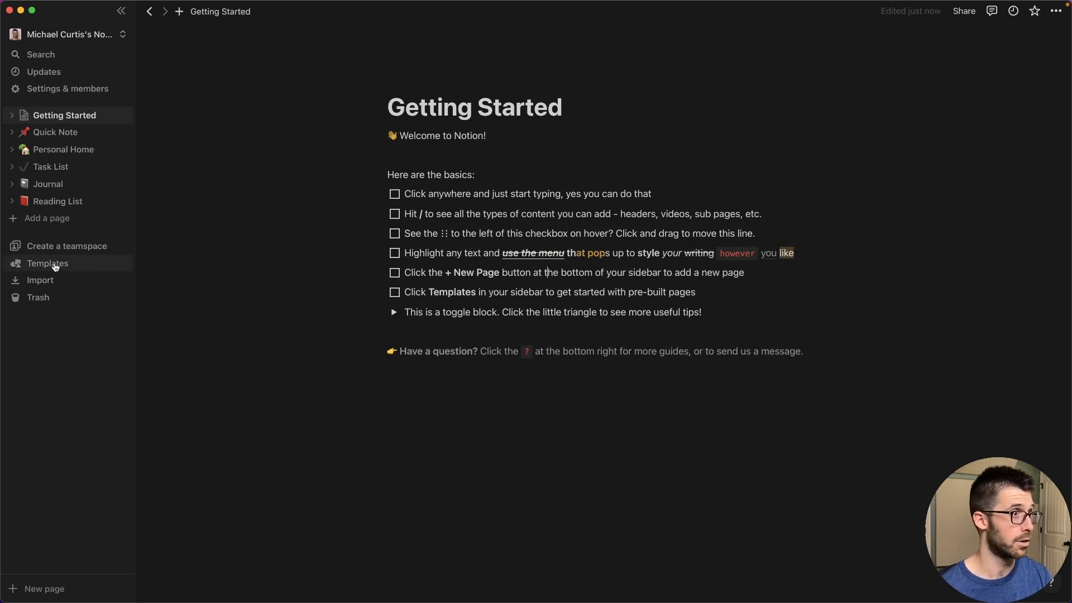
- Add a page titled "New Page" to the workspace and return to the Getting Started page
click(53, 219)
text(New Page)
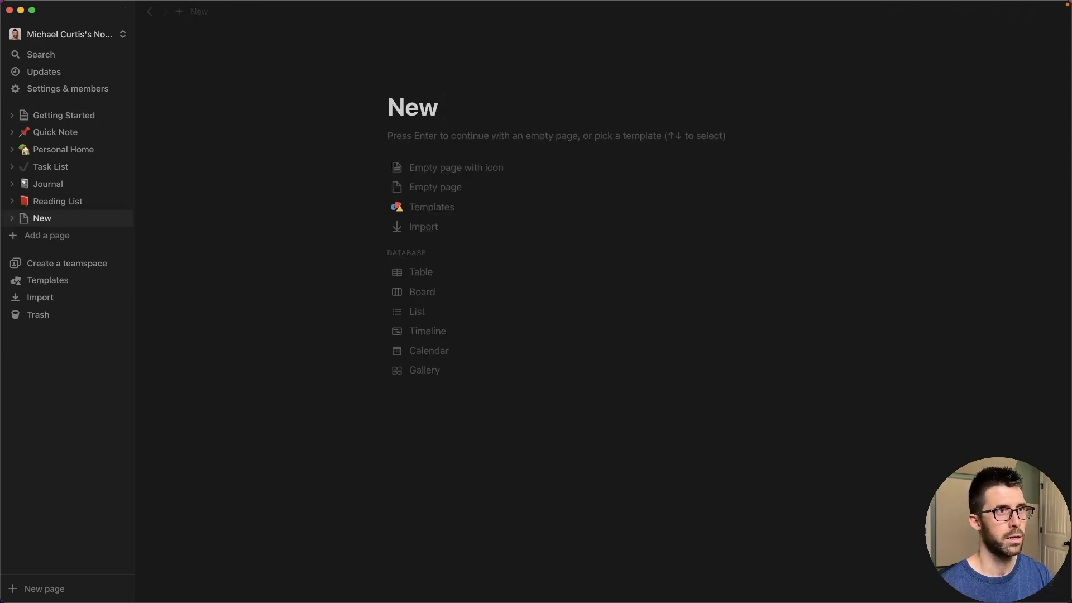
click(67, 115)
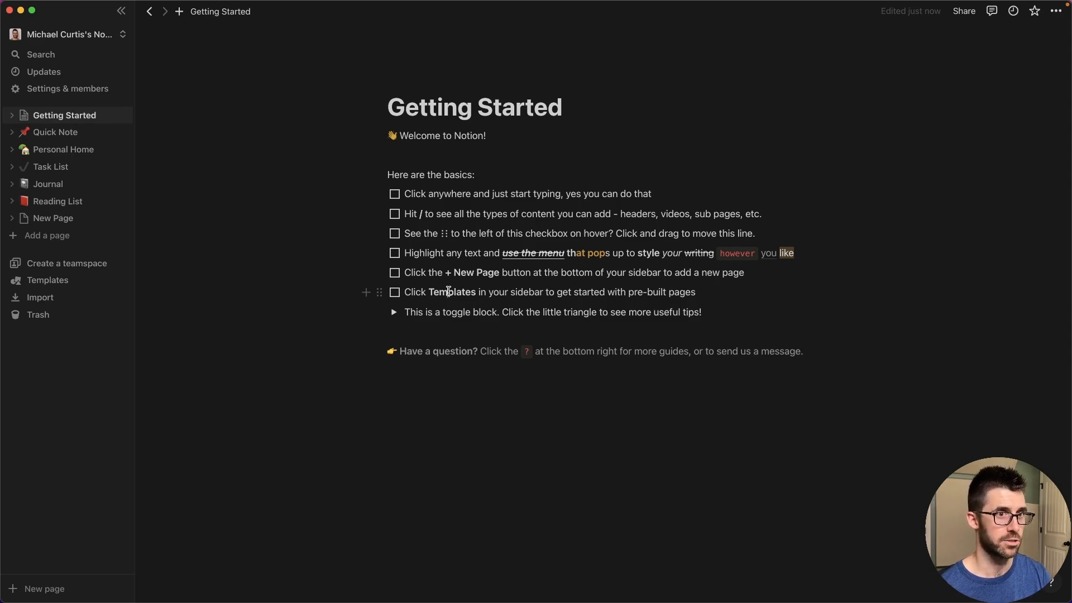
- Browse the template gallery, preview the Projects & tasks, Meetings and Docs templates, and close it
click(78, 281)
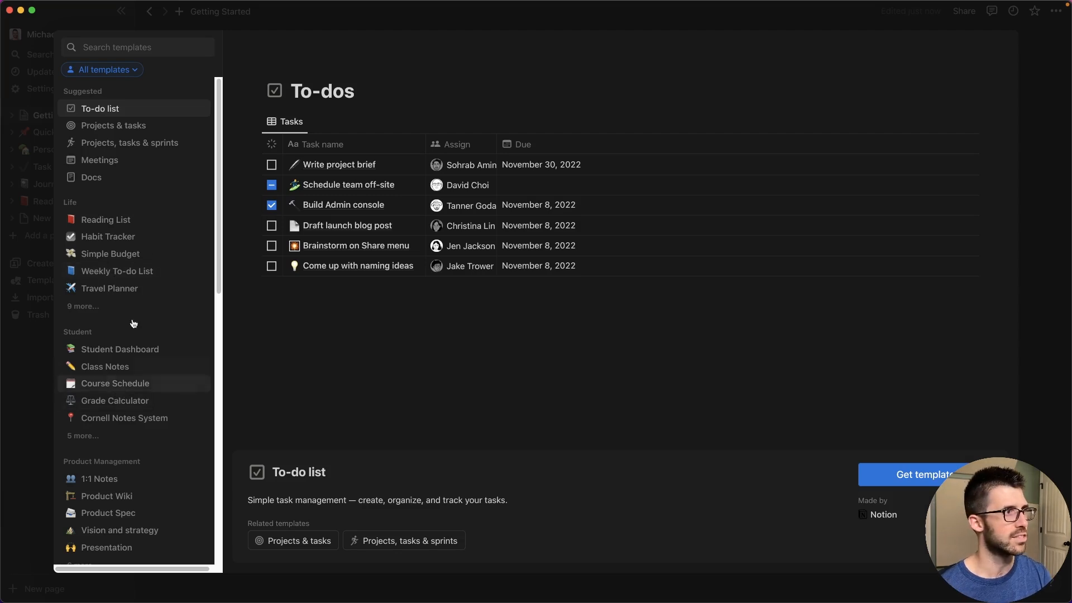
click(109, 123)
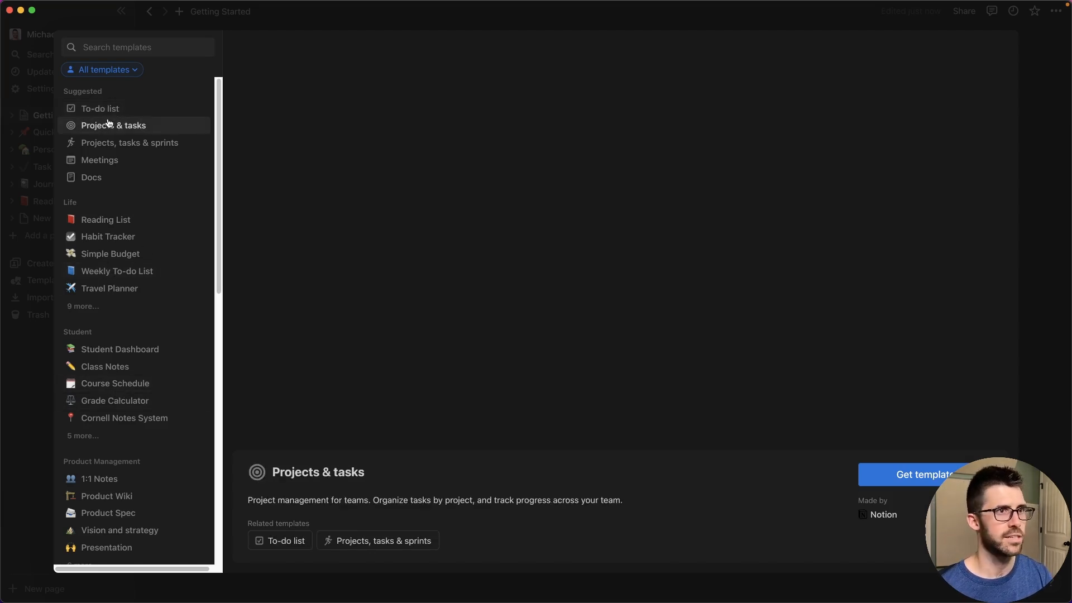
click(111, 160)
click(110, 184)
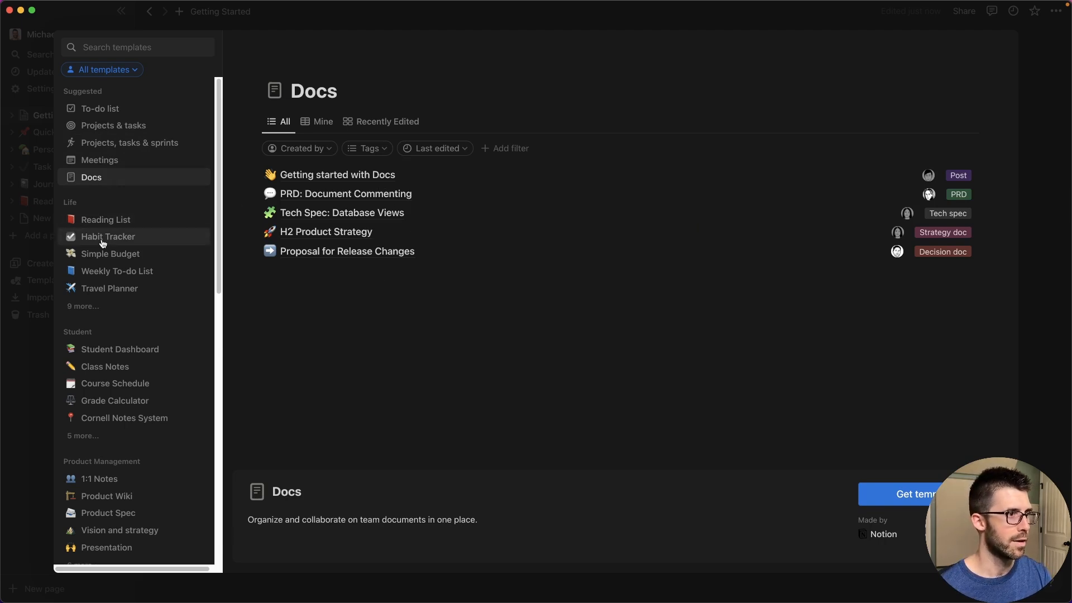
scroll(131, 239, down, 10)
scroll(112, 391, up, 10)
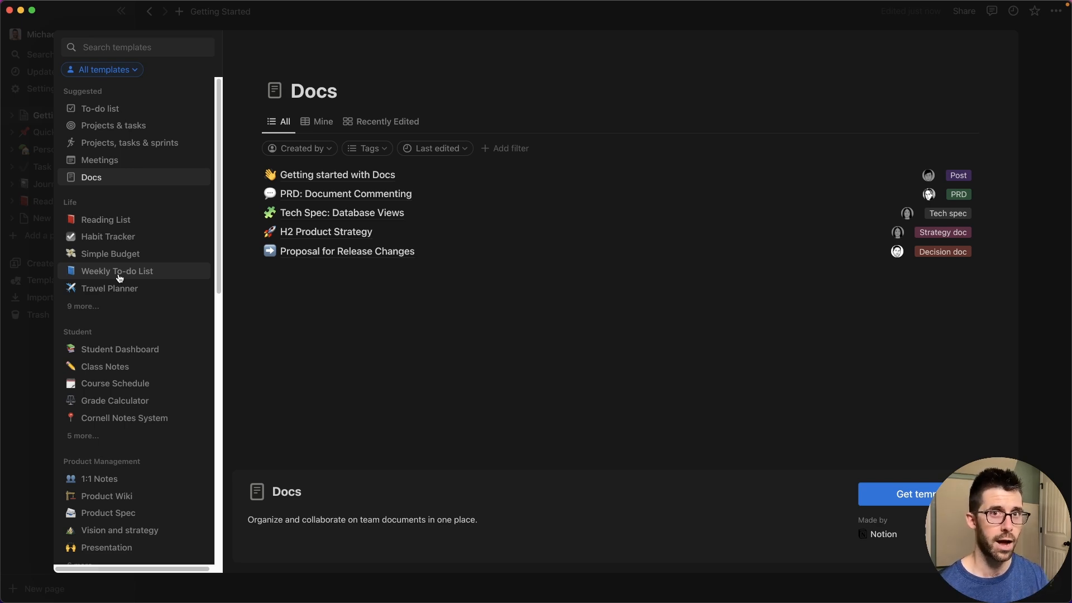
click(1055, 133)
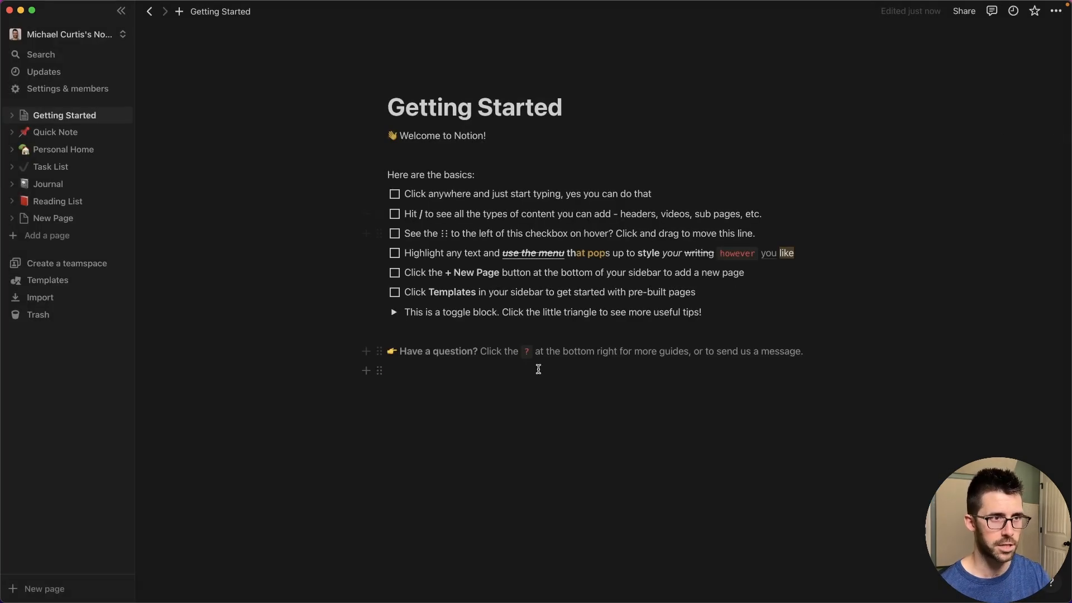
click(498, 98)
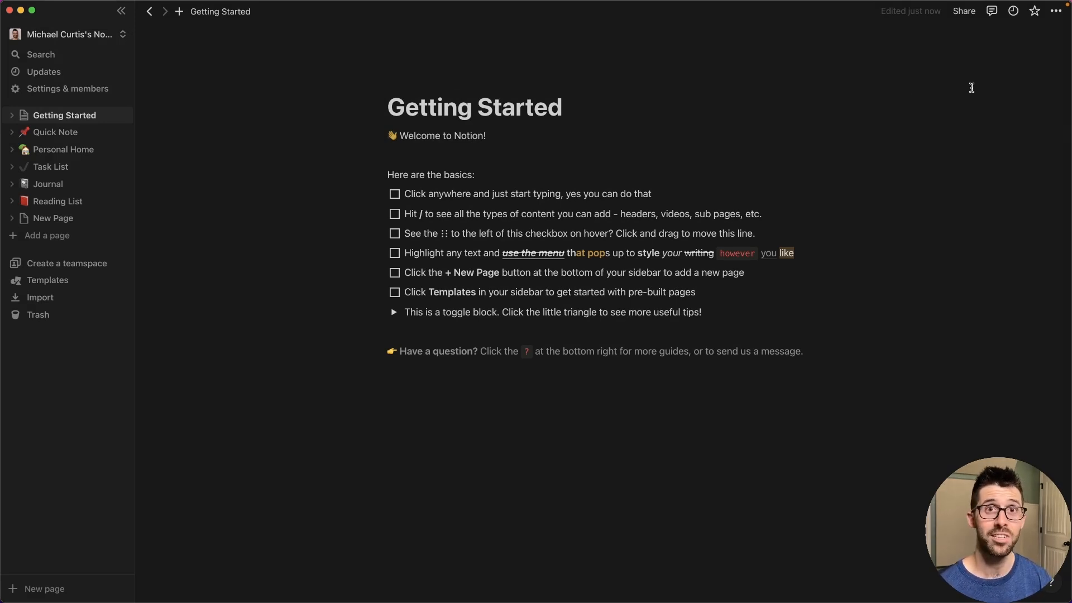
- Publish the Getting Started page to the web and copy its page link
click(964, 12)
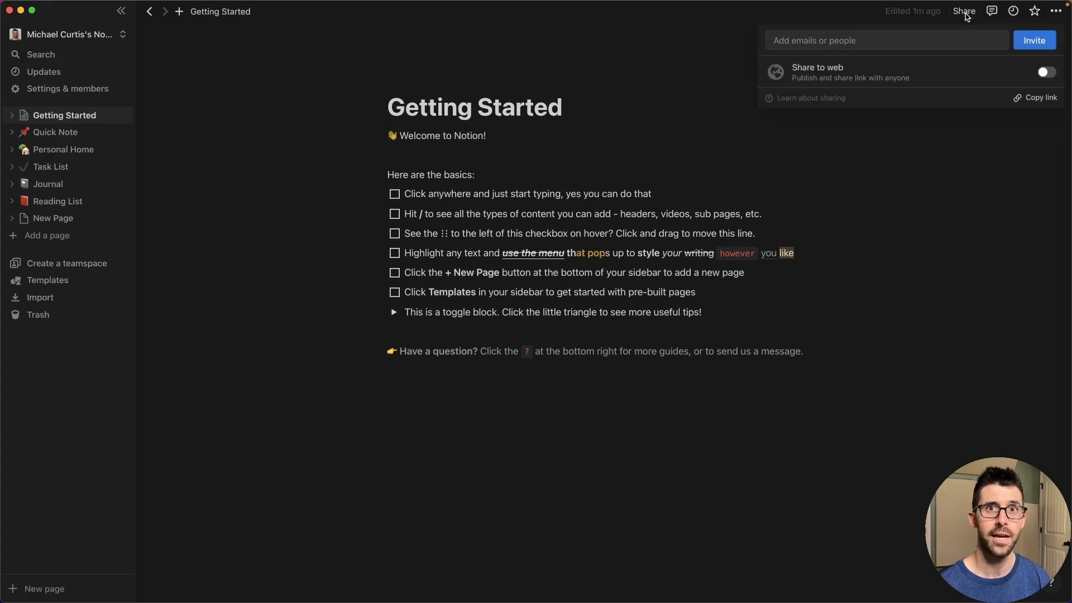
click(1047, 74)
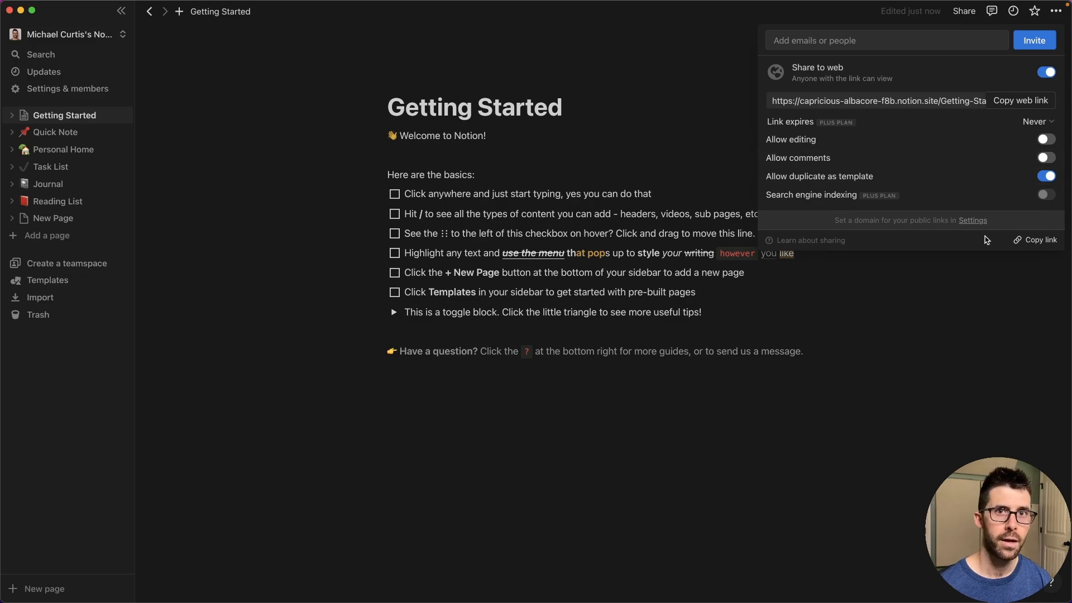
click(1035, 241)
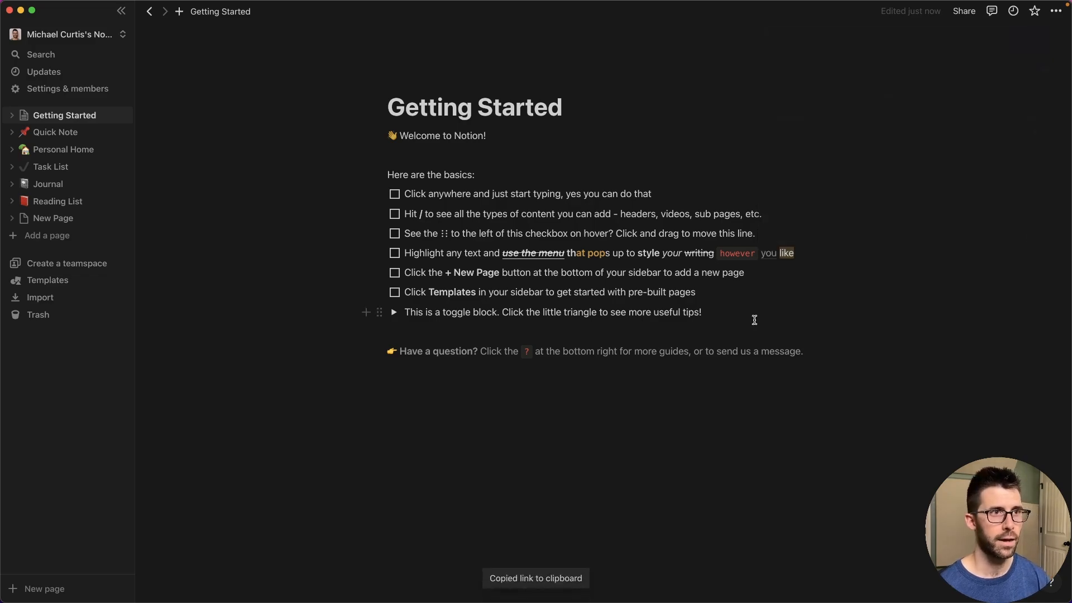
- Switch to Safari, open the copied link in a new tab and continue to the published Getting Started page
key(ctrl+Up)
click(460, 248)
key(super+t)
key(super+v)
key(Return)
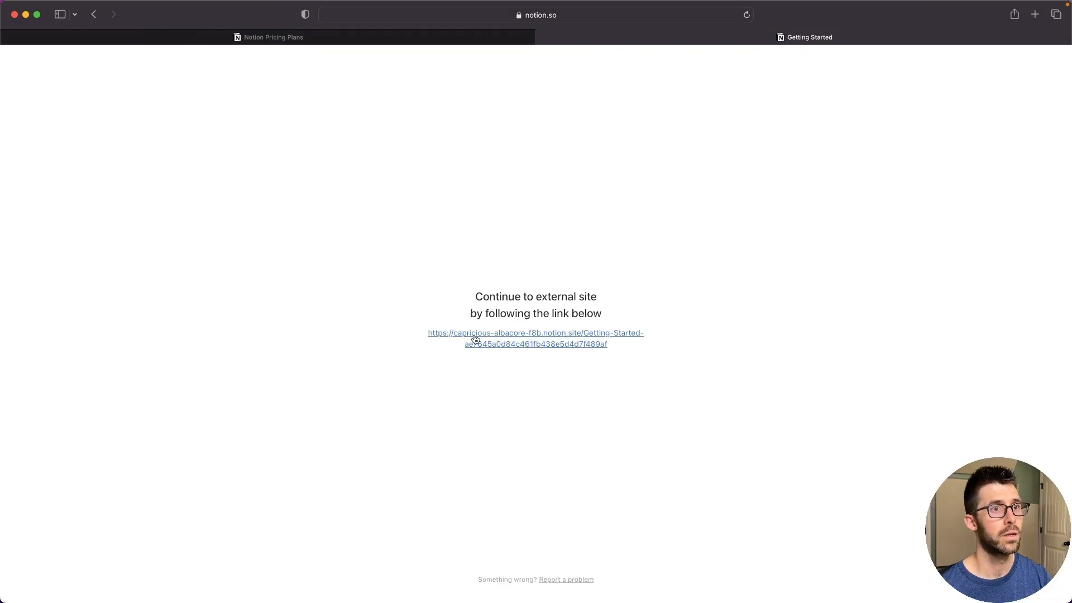
click(530, 333)
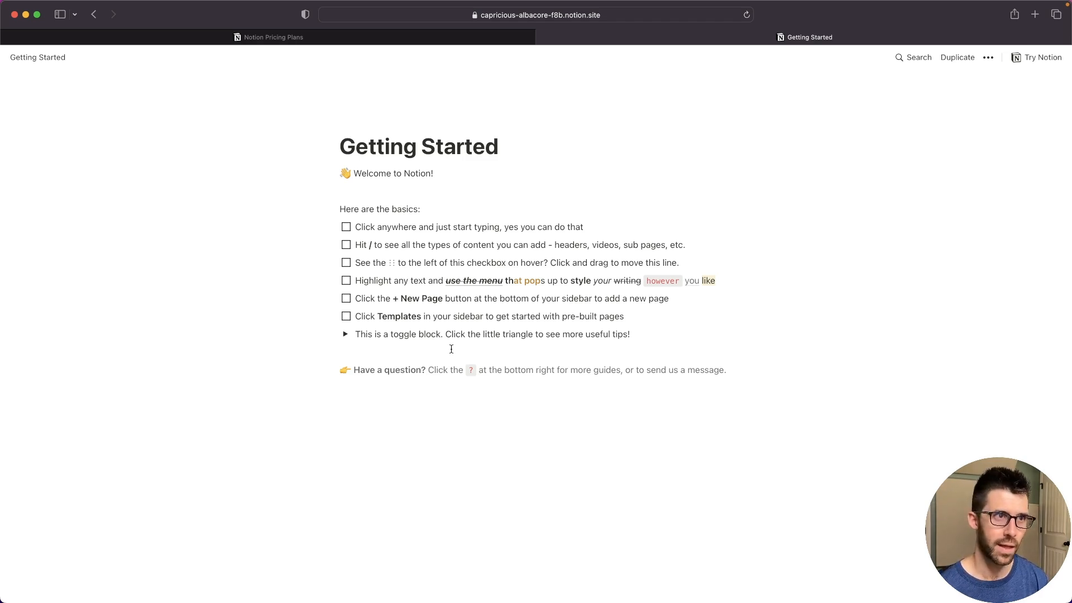
- Switch to Notion, add the line "Make a change at the bottom." at the page's end, and reload the published page in Safari
key(ctrl+Up)
click(441, 280)
click(424, 392)
key(Return)
text(Make a chan)
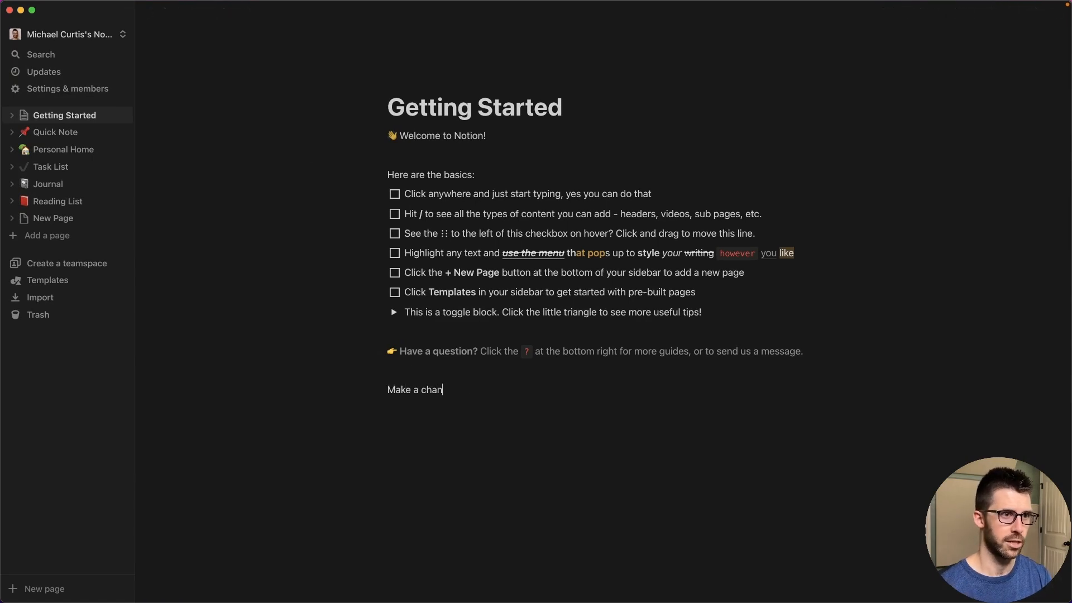
text(ge at the bottom.)
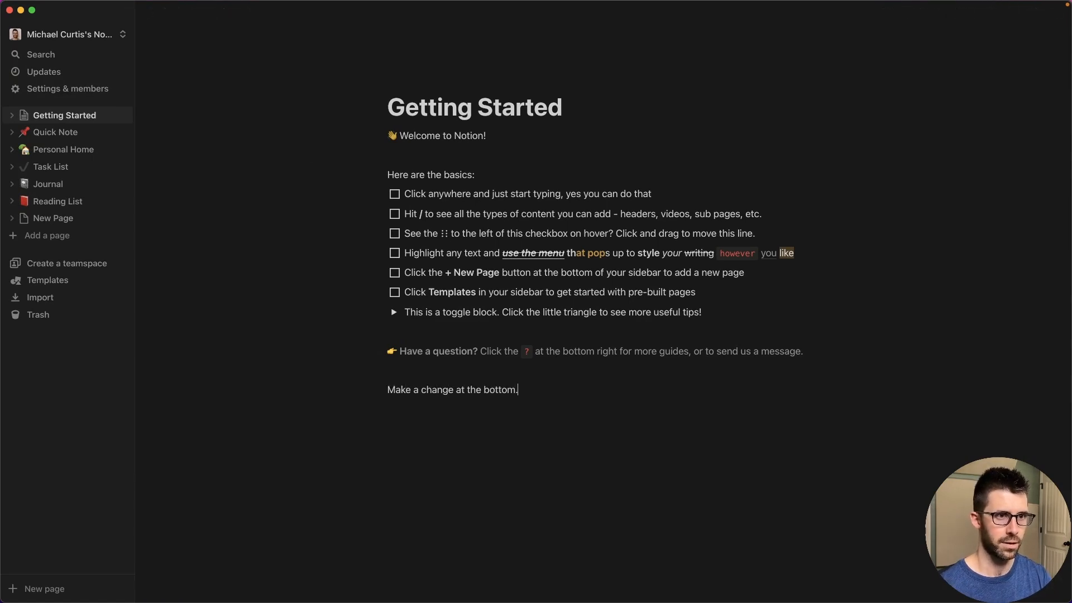
key(super+Tab)
key(super+r)
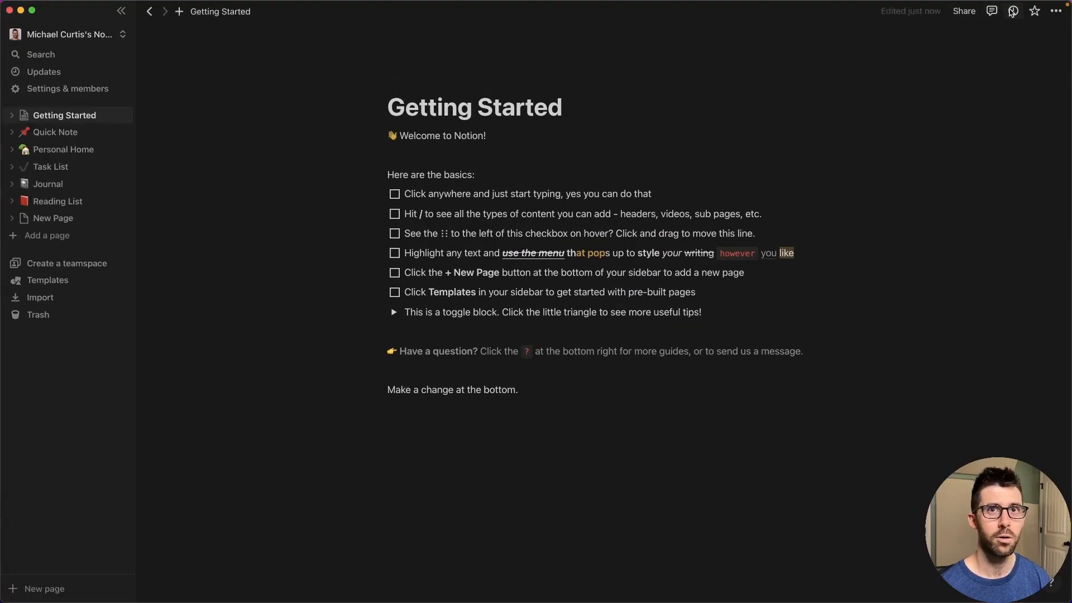
- Review the edit and permission history of the Getting Started page, and close it
click(1011, 11)
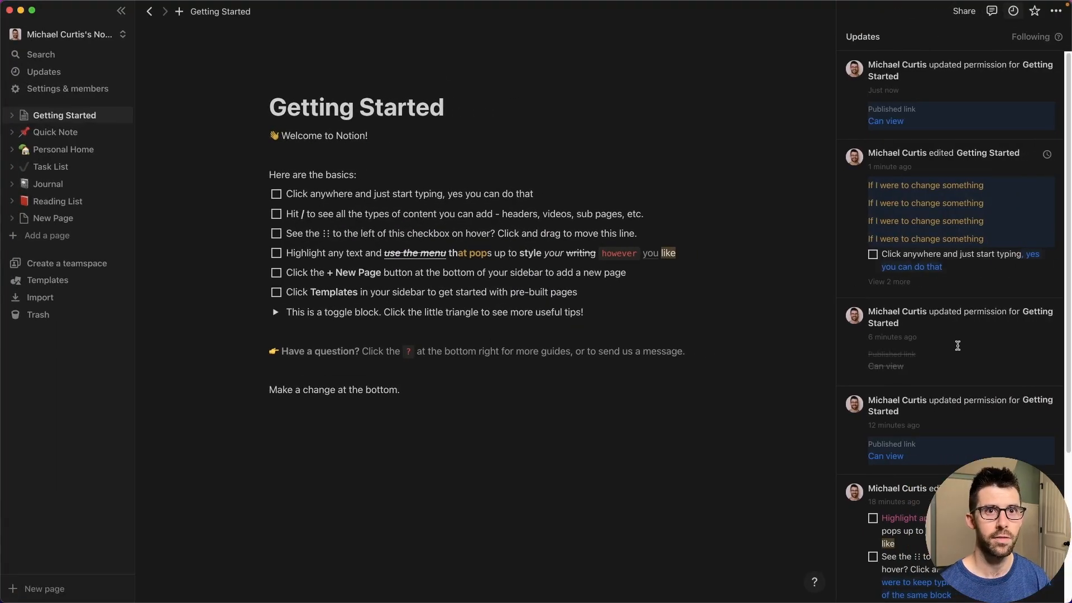
scroll(949, 362, down, 5)
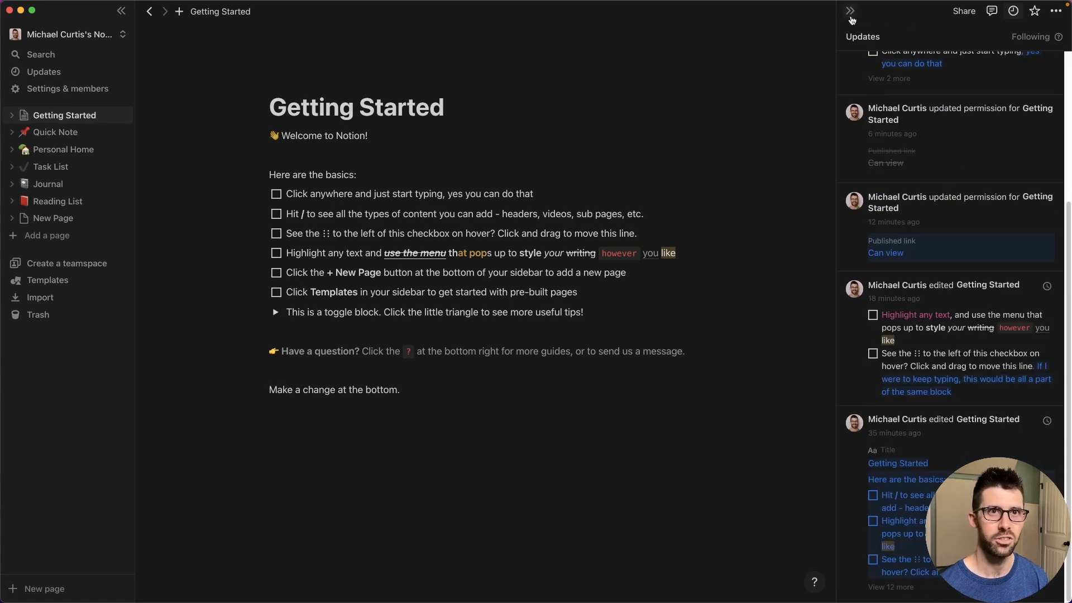
click(849, 11)
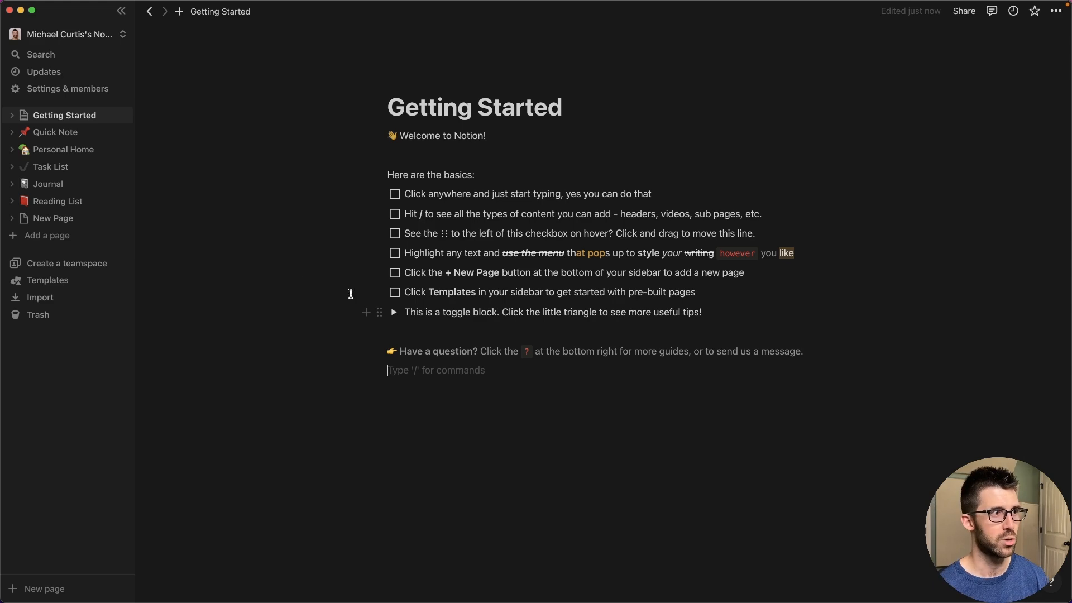
- Create a page with a table view on a new database and title it "Gig Database"
click(58, 237)
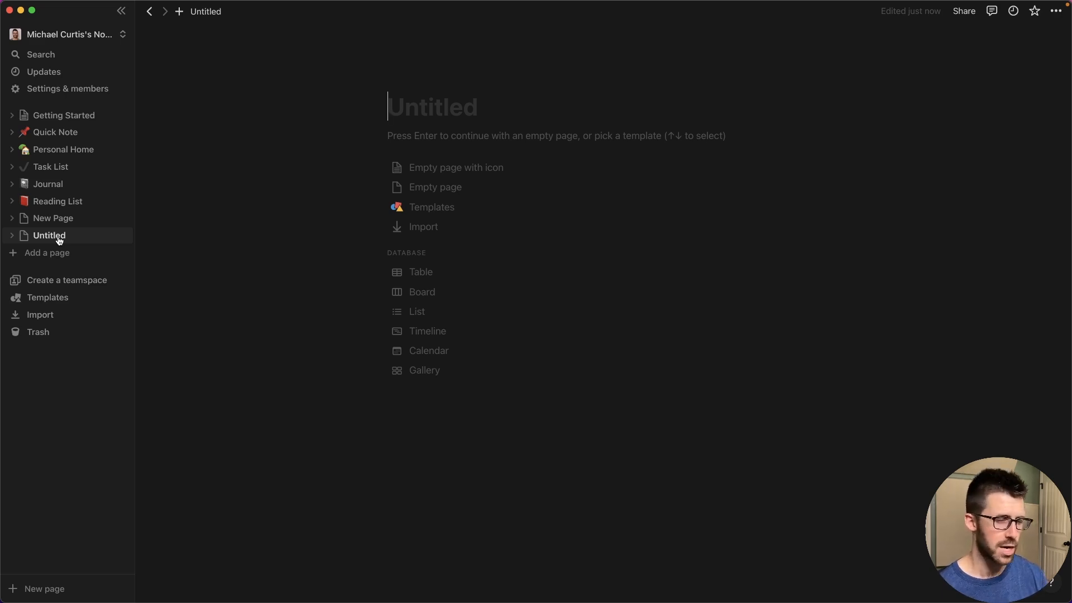
mouse_move(59, 237)
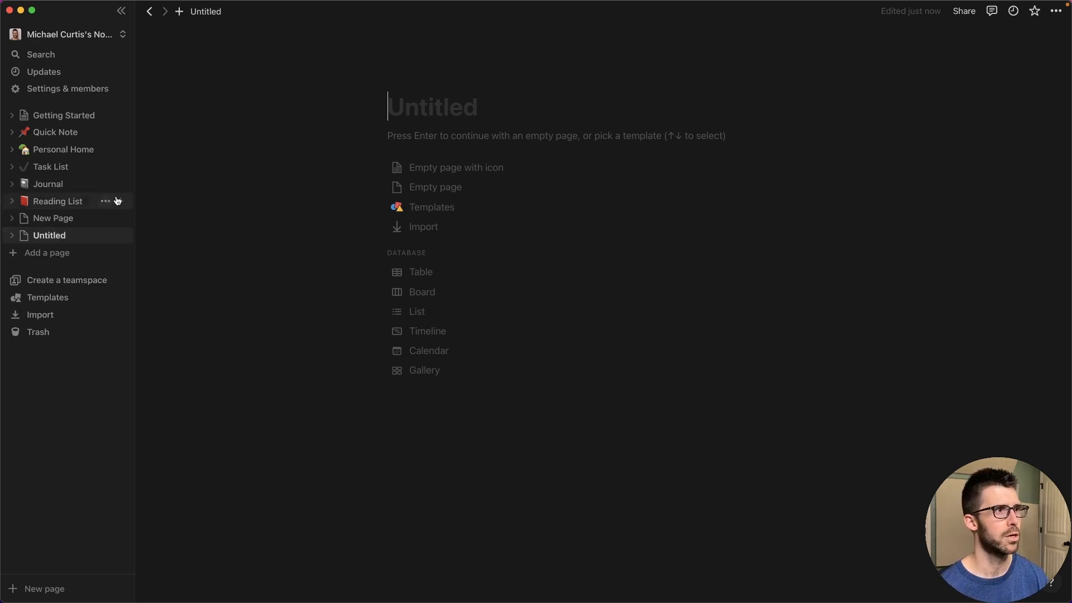
click(429, 273)
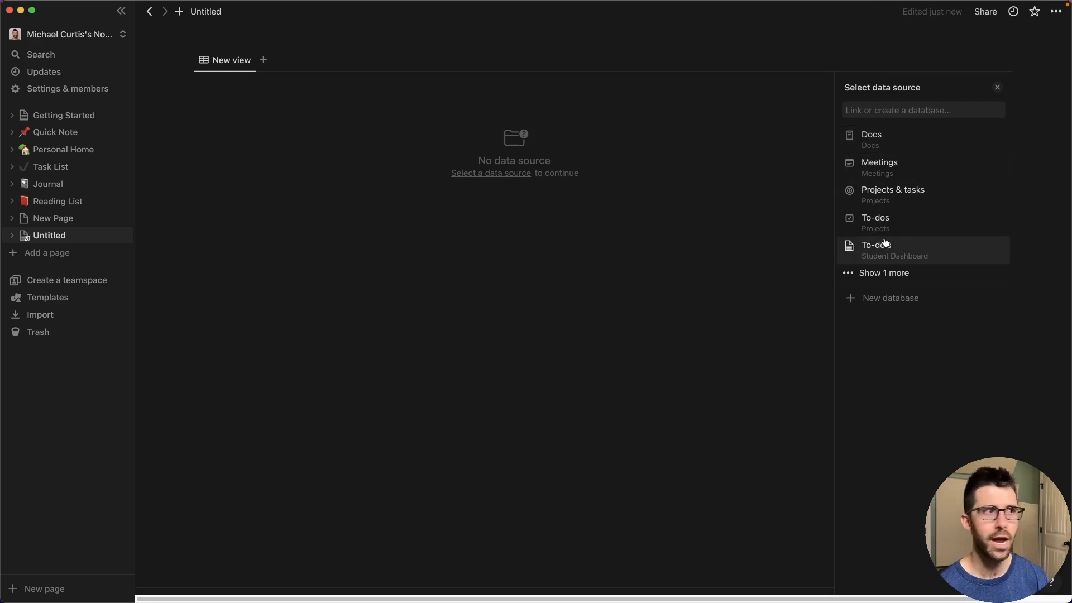
click(888, 300)
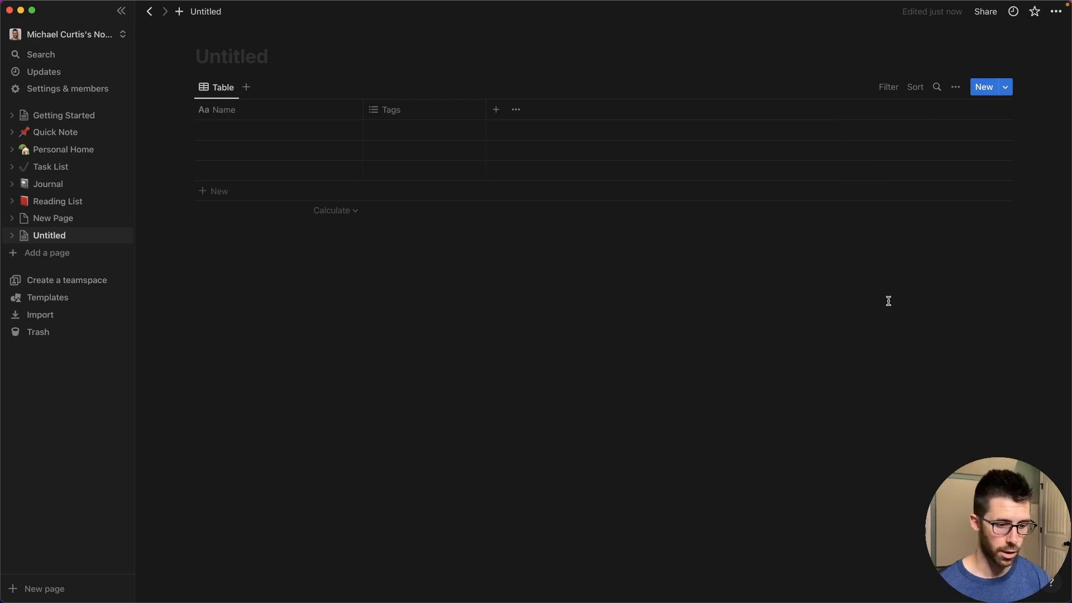
text(Gig Database)
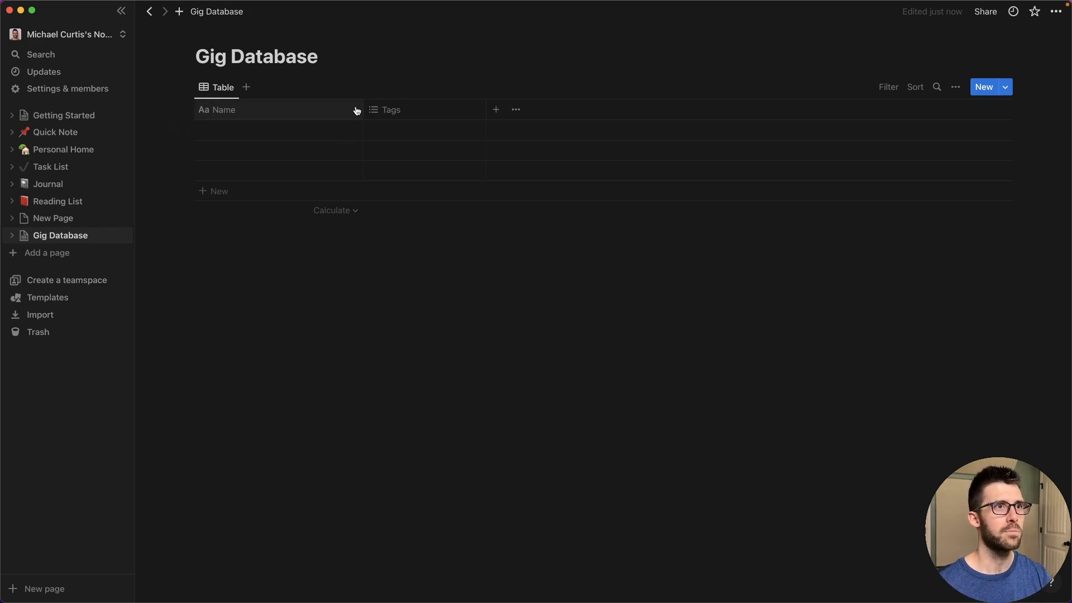
- Name the table's three entries "Denmark Festival", "Mercy Charity Ball" and "Coachella"
click(249, 132)
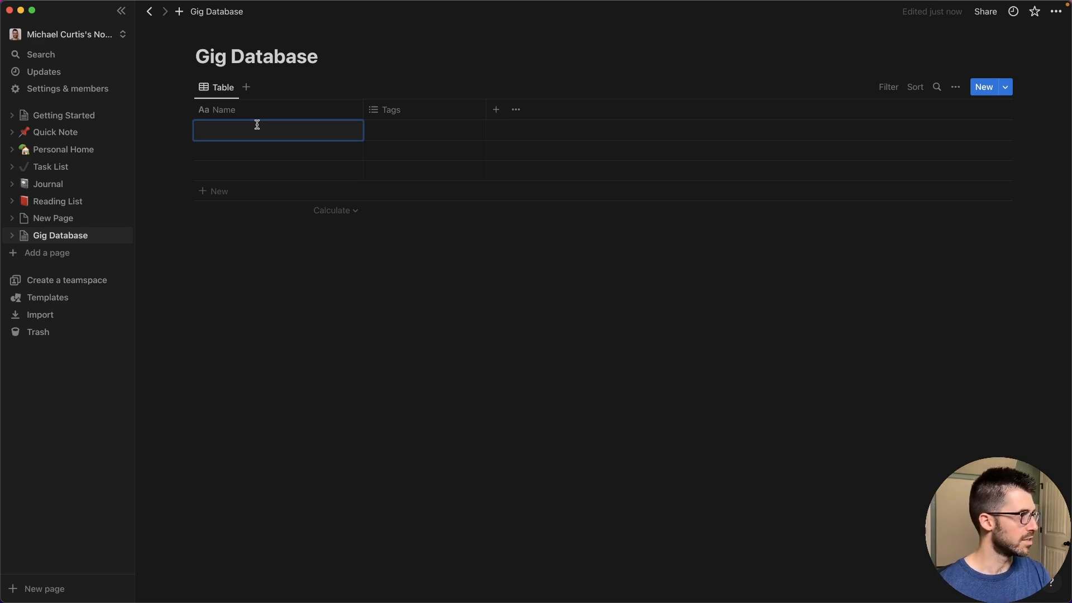
text(Denmark Festival)
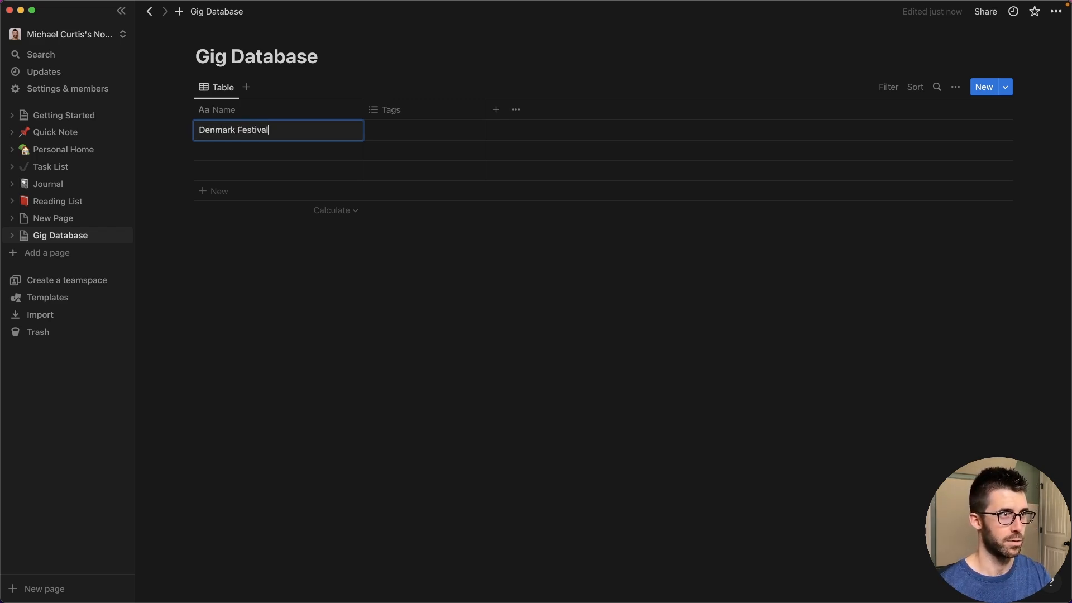
key(Return)
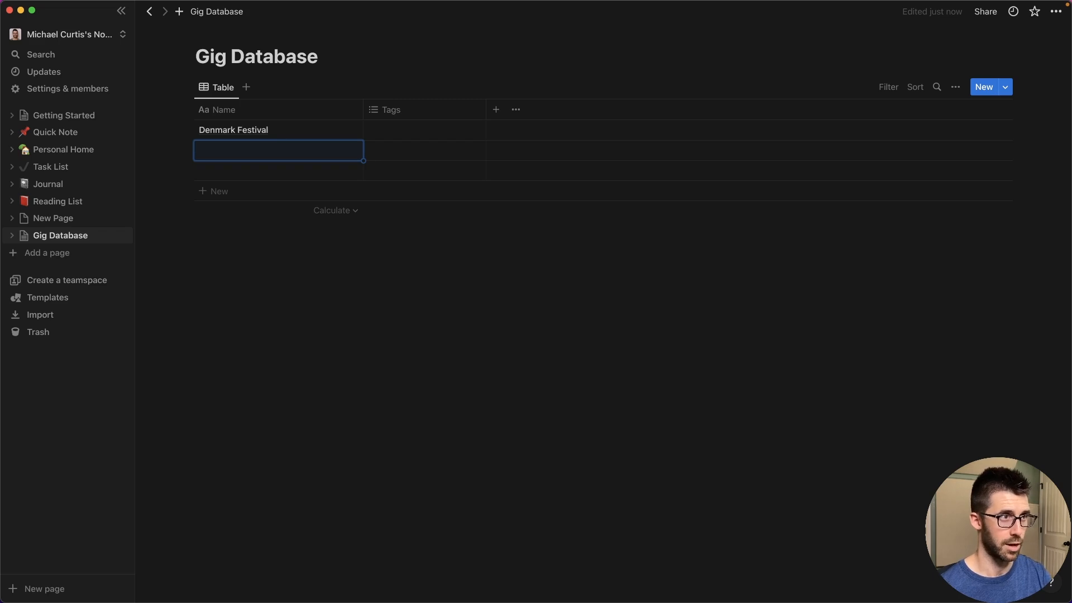
text(Me)
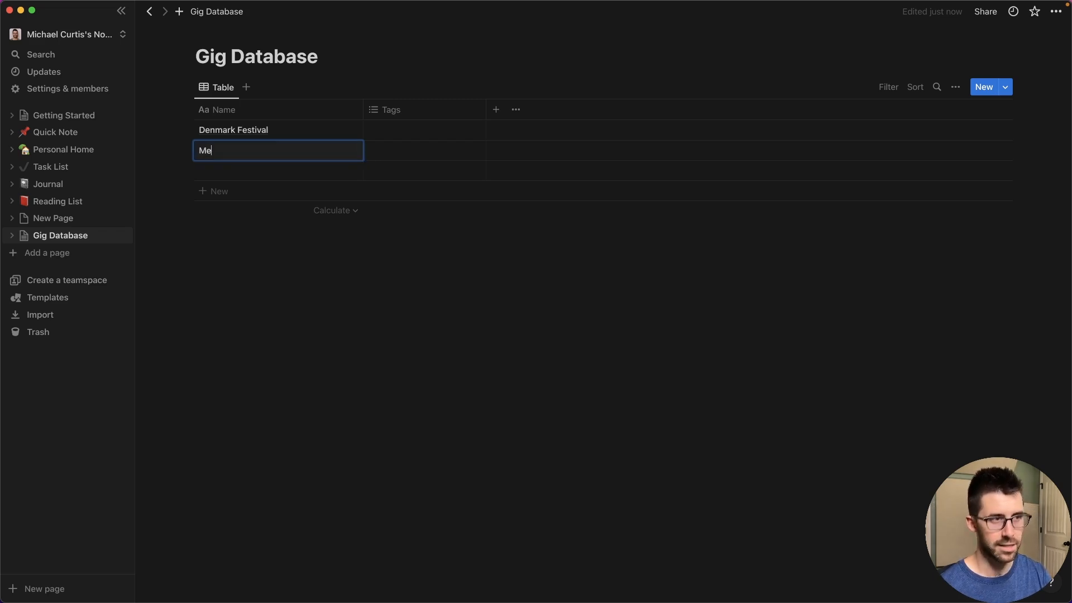
text(rcy Charity Ball)
key(Return)
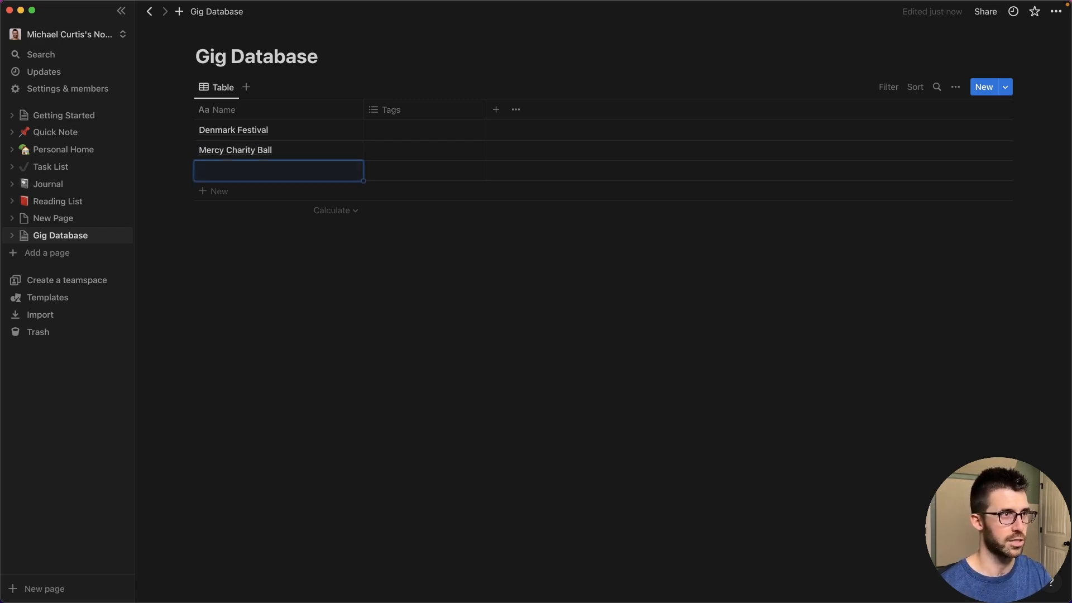
click(240, 165)
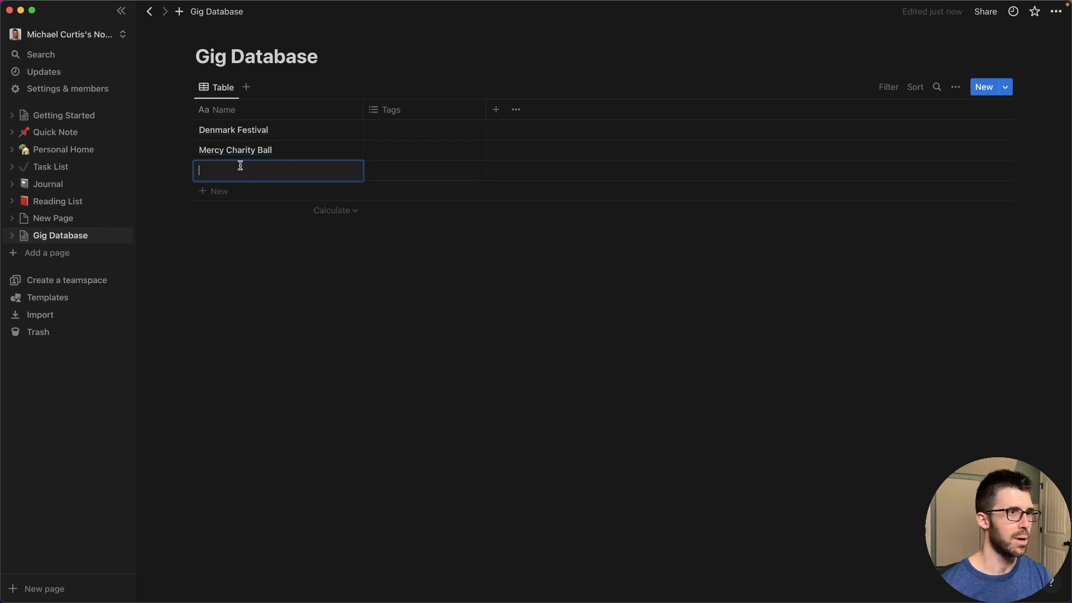
text(Coachell)
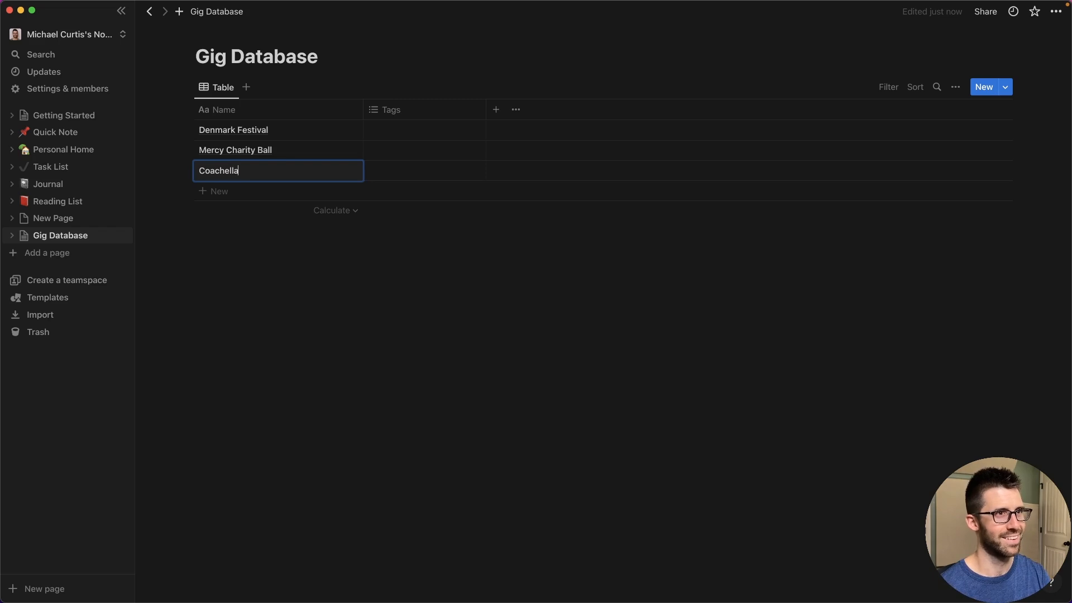
text(a)
key(Escape)
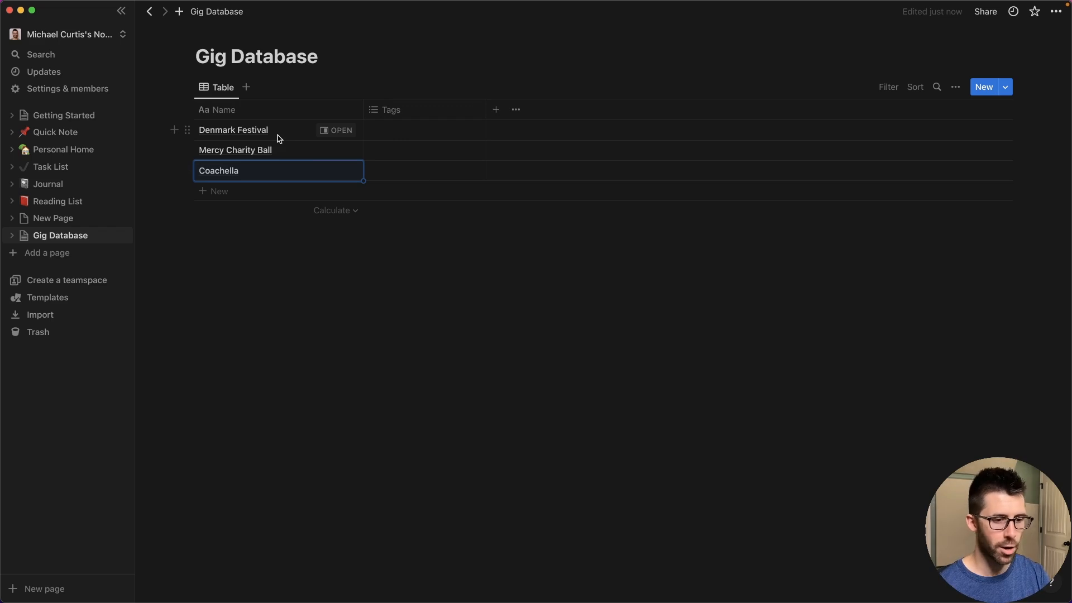
- Change the Tags property's type to Status
click(429, 116)
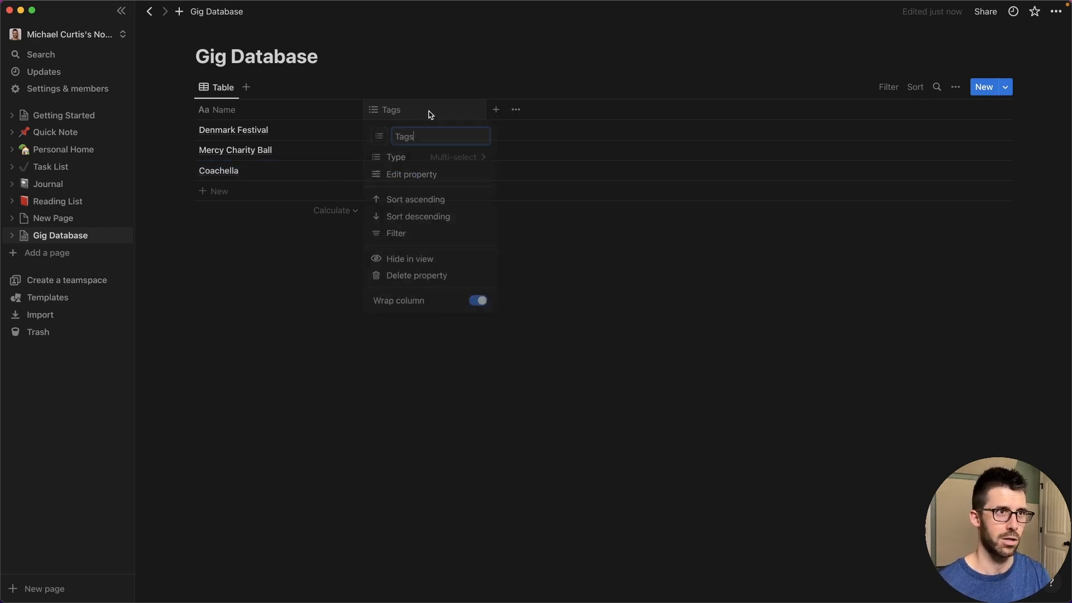
click(435, 163)
scroll(400, 323, down, 3)
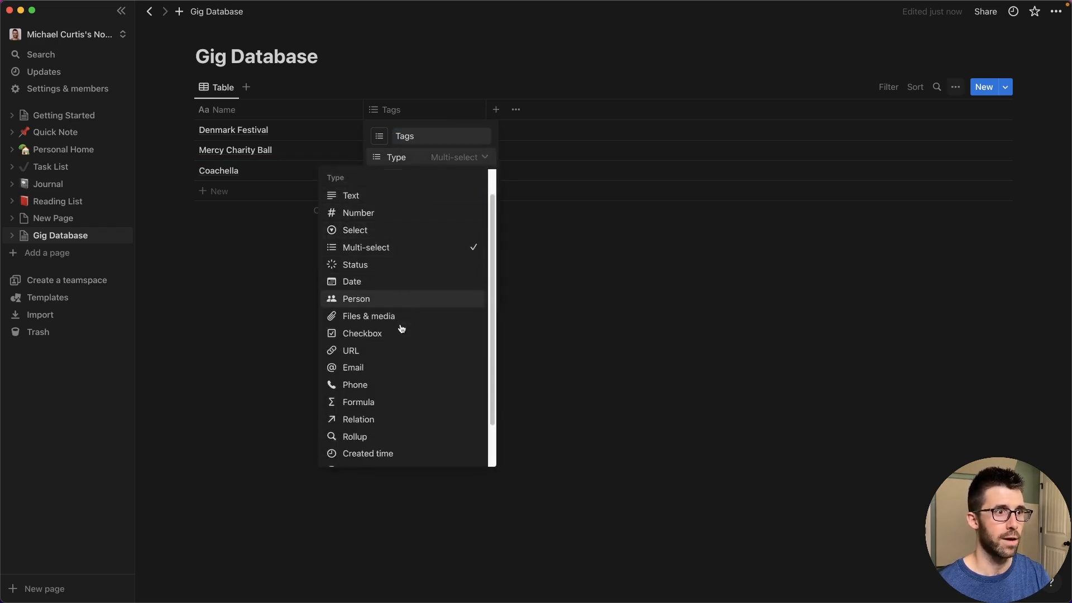
scroll(415, 285, up, 3)
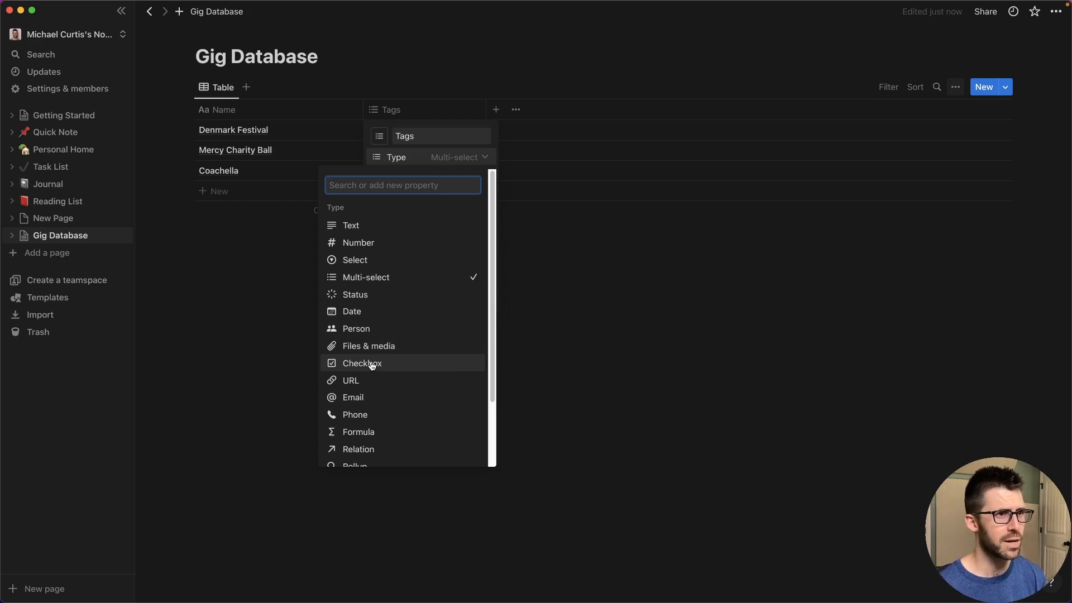
click(371, 294)
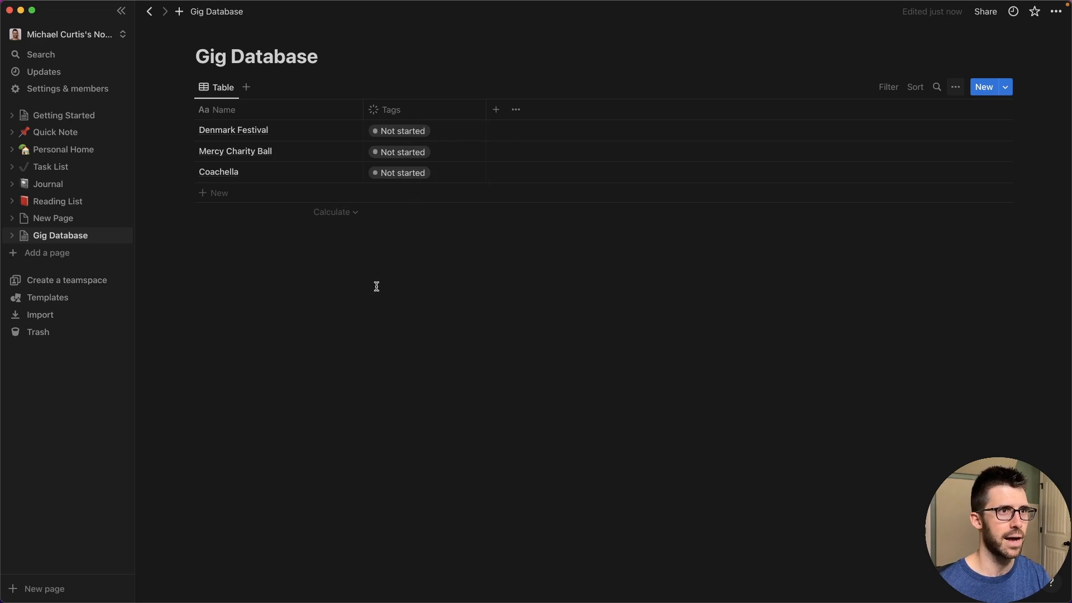
- Set the Tags value of Mercy Charity Ball to In progress and that of Coachella to Not started
click(432, 132)
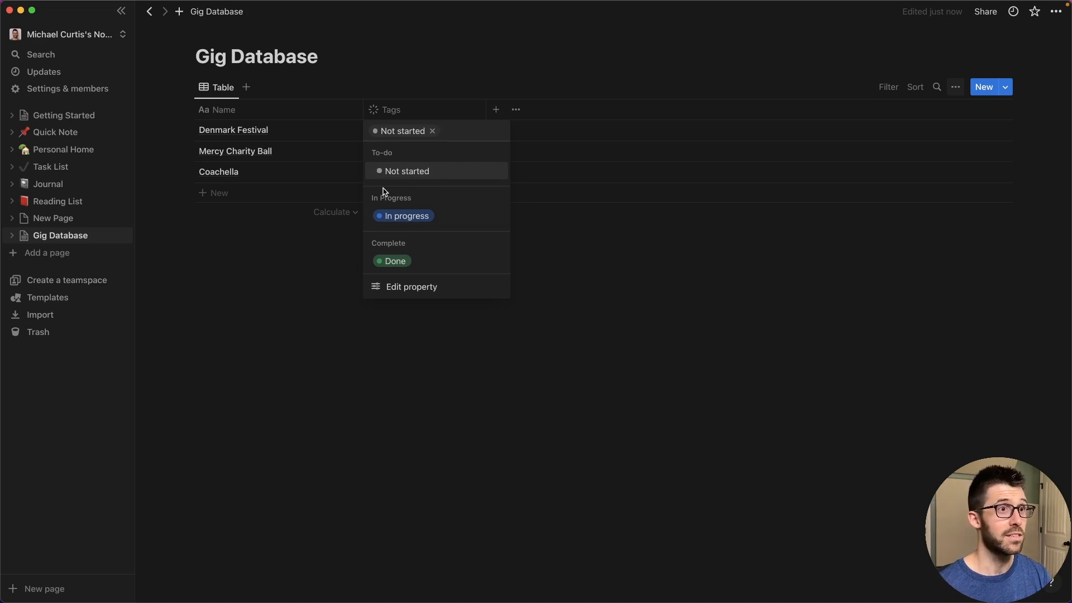
click(261, 280)
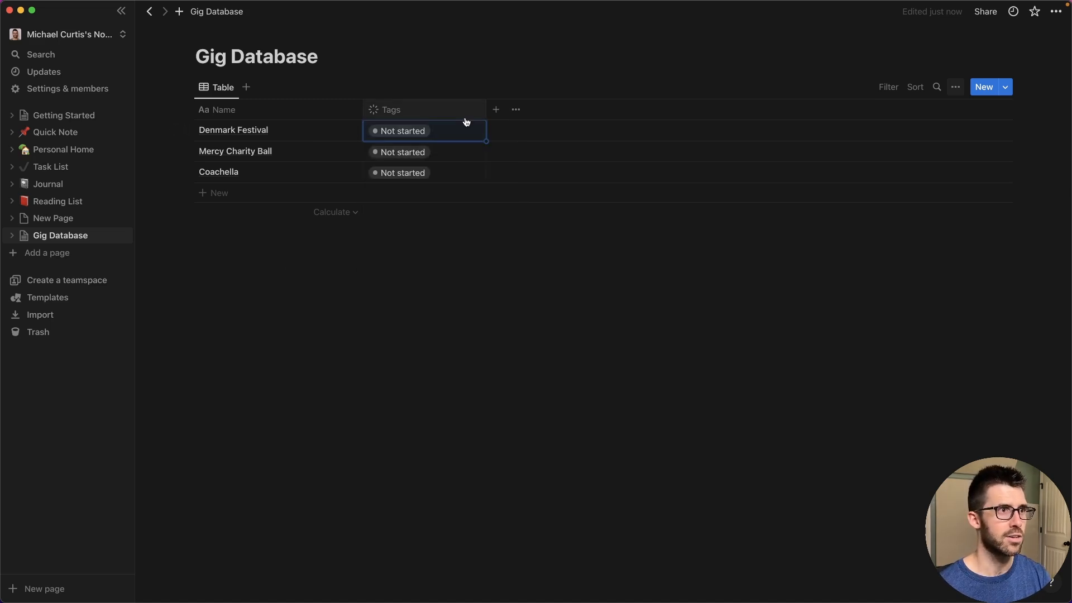
click(409, 150)
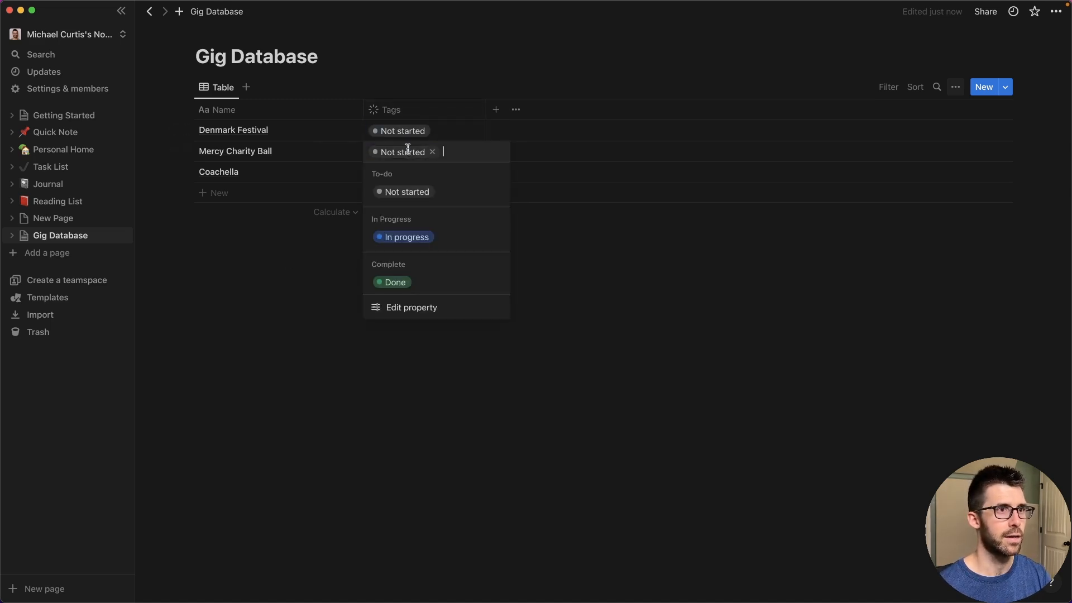
click(410, 238)
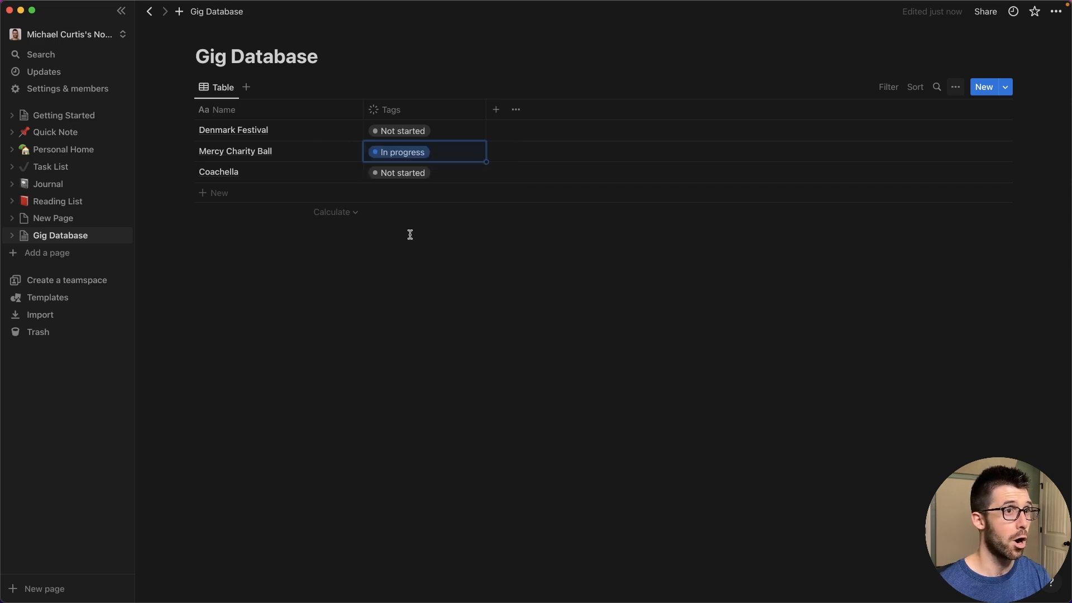
click(420, 173)
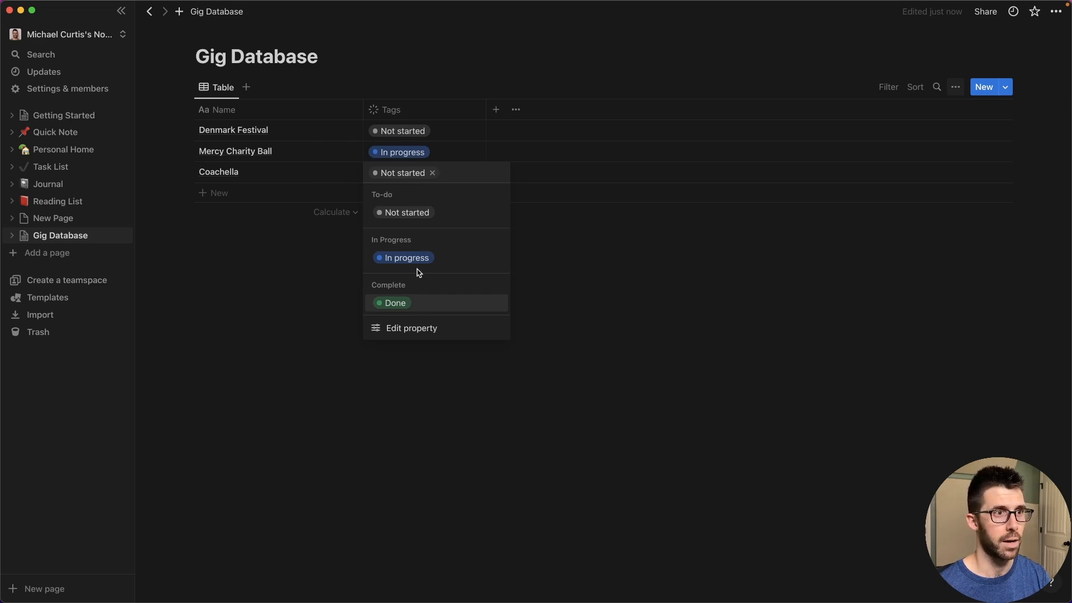
click(419, 212)
click(390, 316)
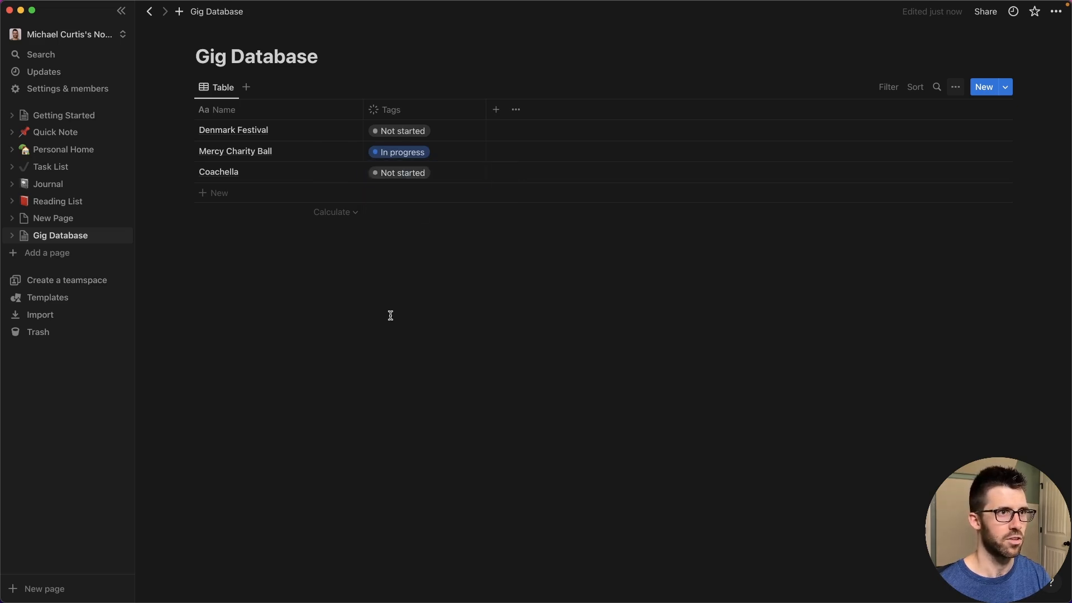
- Rename the Tags property as "Status"
click(401, 110)
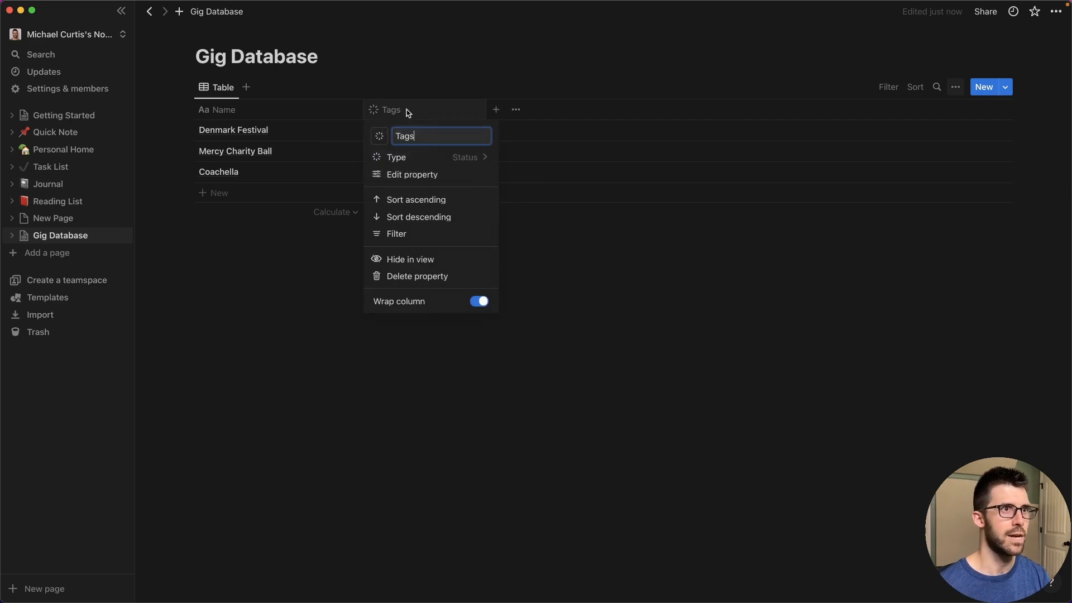
text(Status)
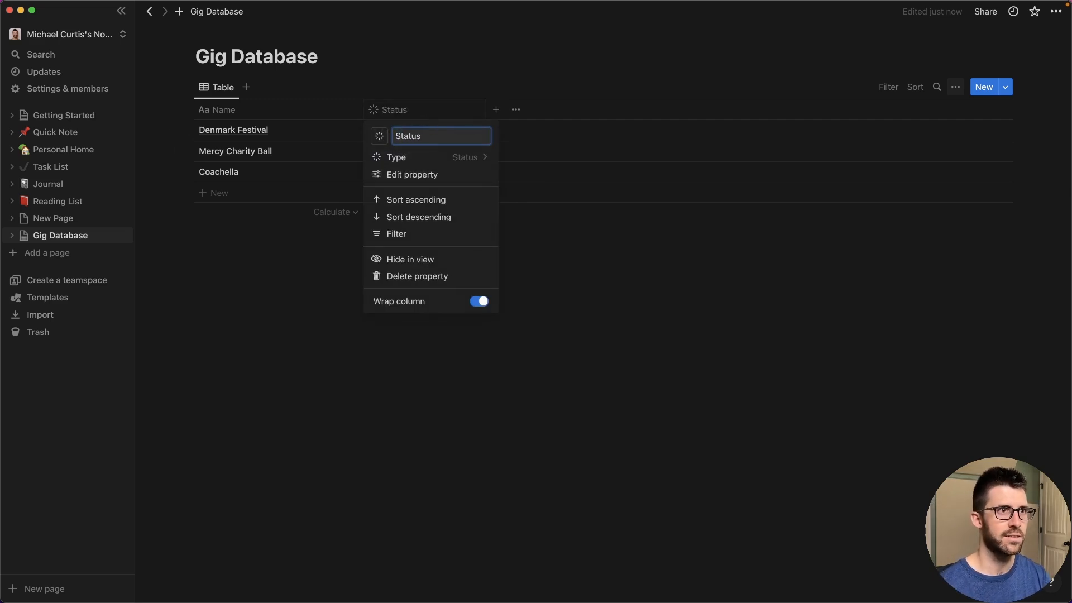
click(362, 457)
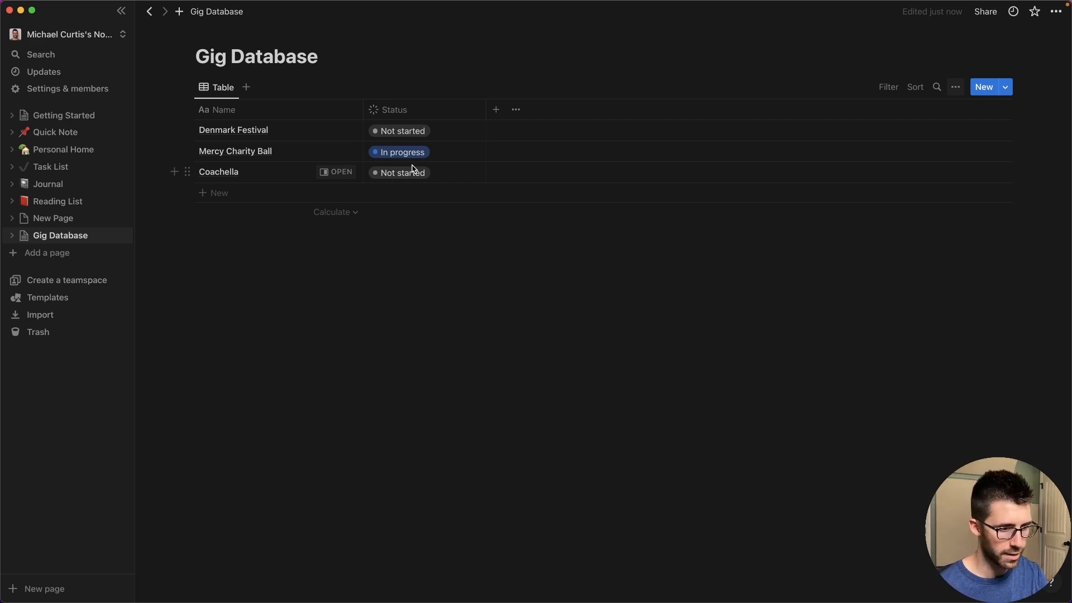
- Add a Select property to the Gig Database table and name it "Client"
click(496, 110)
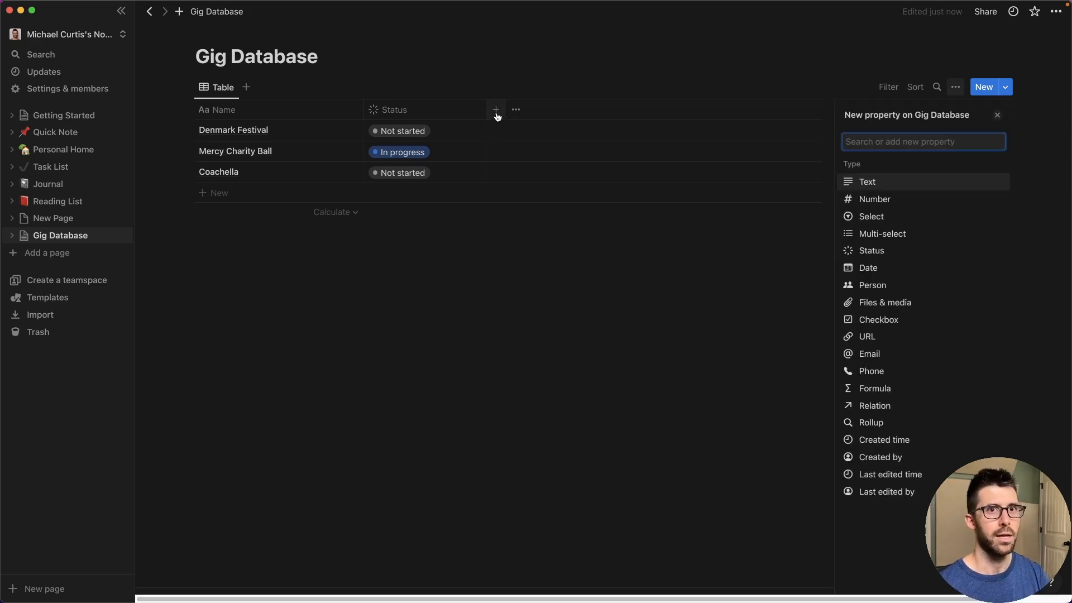
click(879, 216)
click(558, 111)
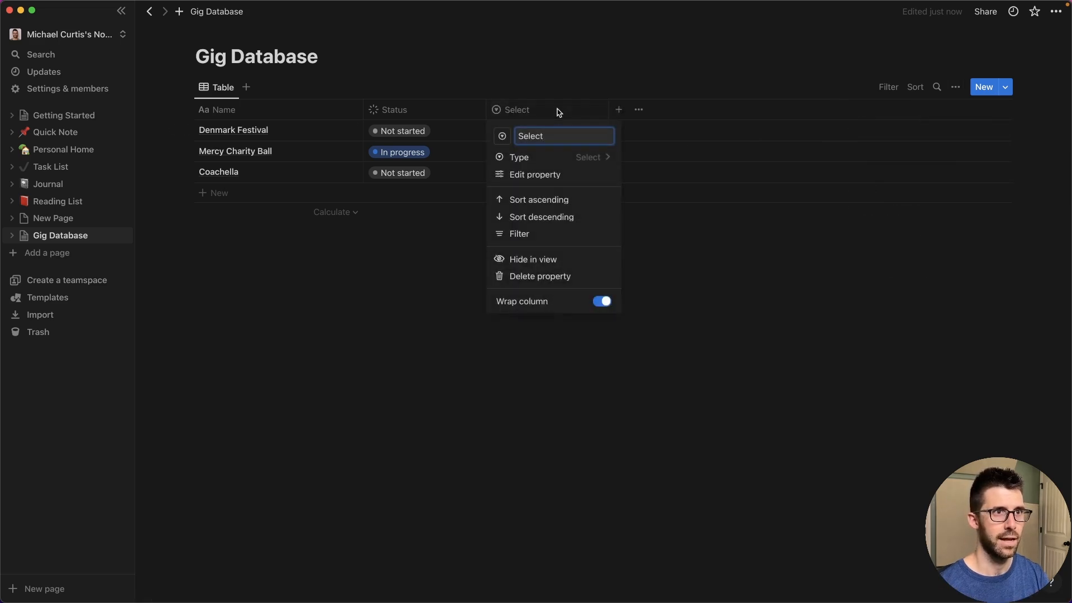
text(Client)
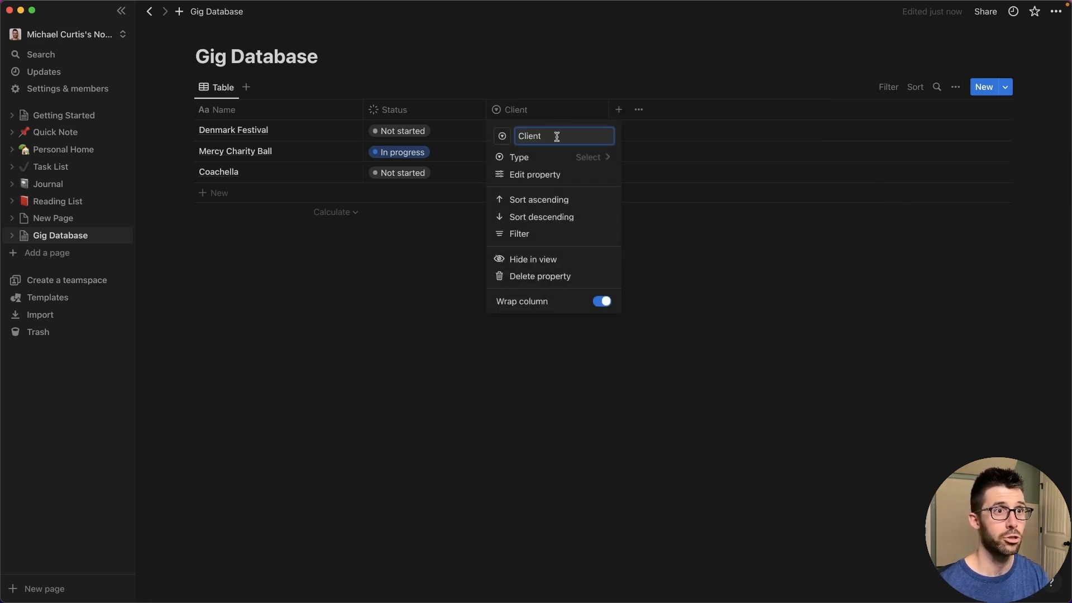
click(399, 269)
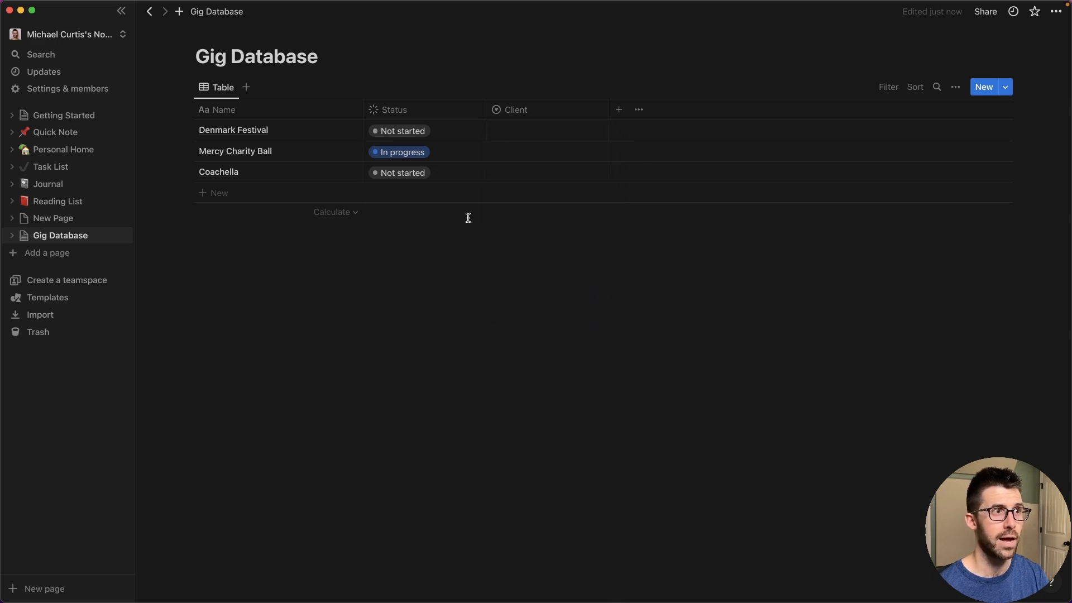
- Create and assign the client options "John Smith Productions" for Denmark Festival, "avad3" for Mercy Charity Ball and "Date Rat" for Coachella
click(529, 130)
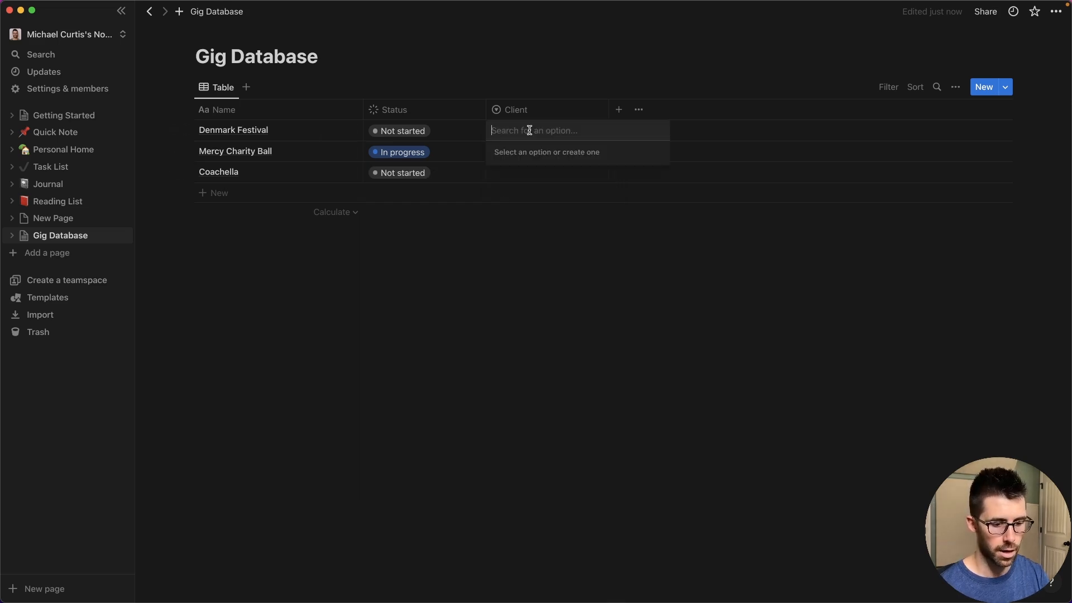
text(John Smith Productions)
key(Return)
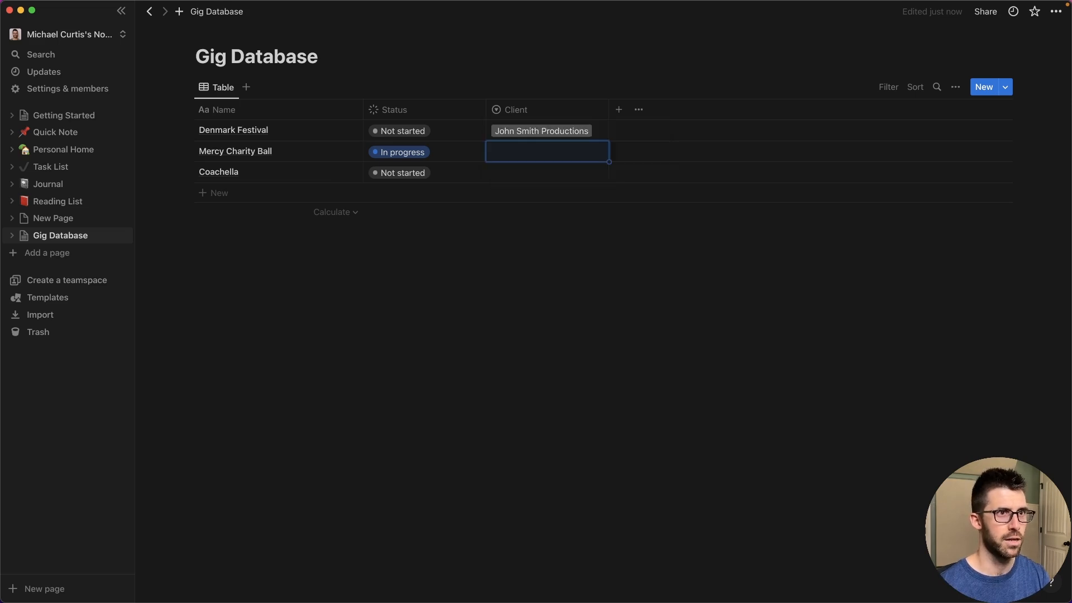
text(avad3)
key(Return)
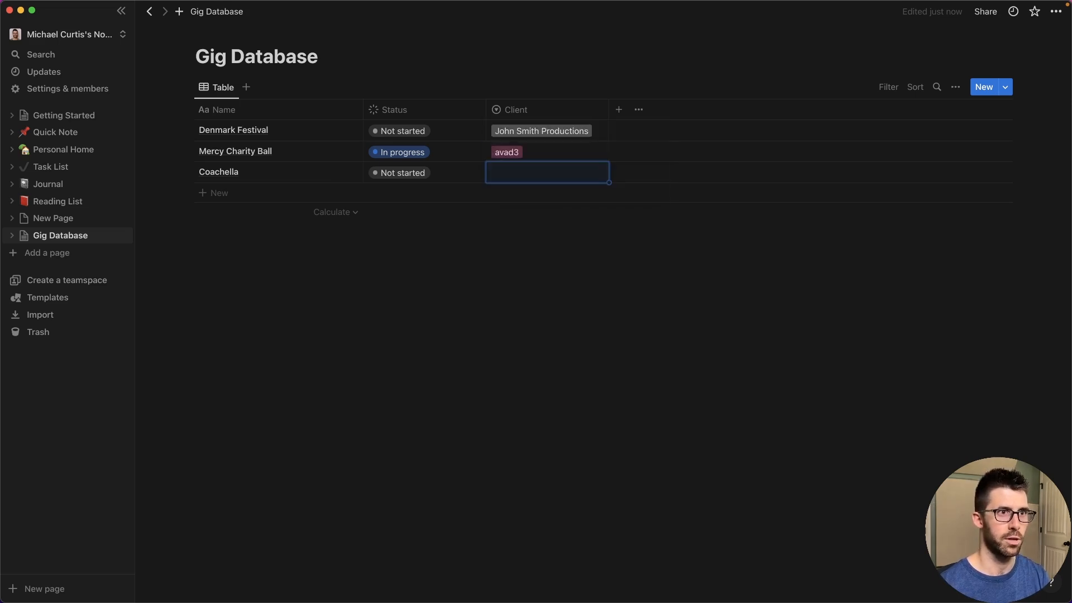
text(Date Rat)
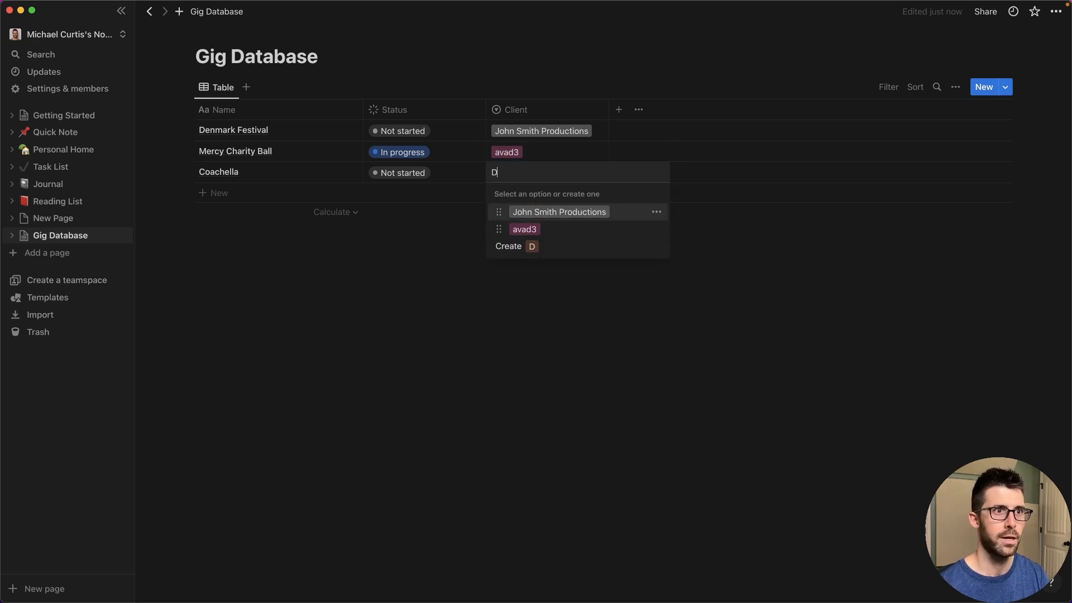
key(Return)
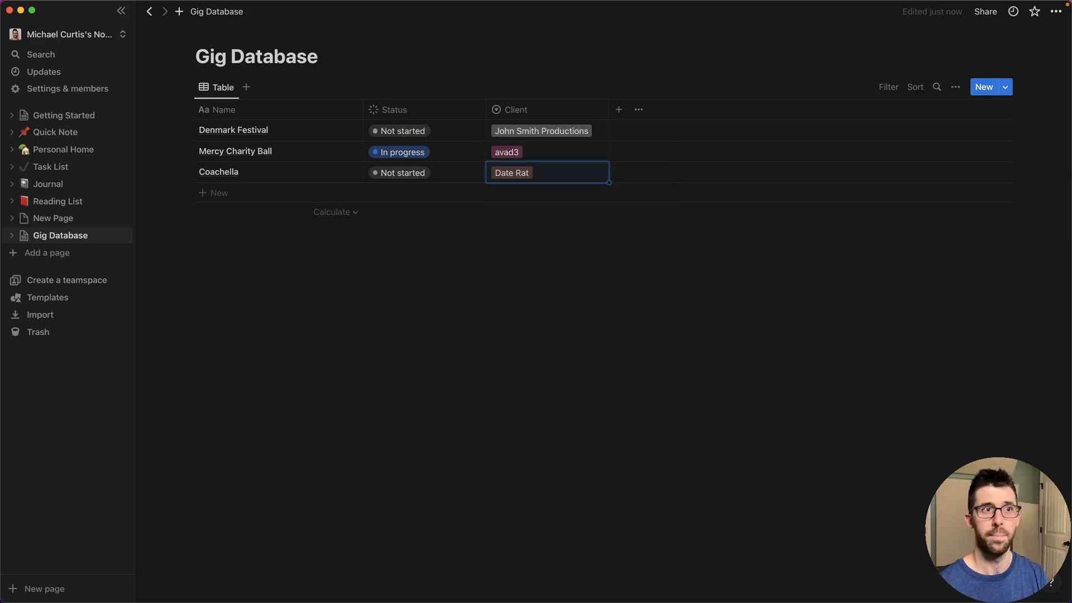
- Rename Coachella's client option as "Dave Rat"
click(552, 173)
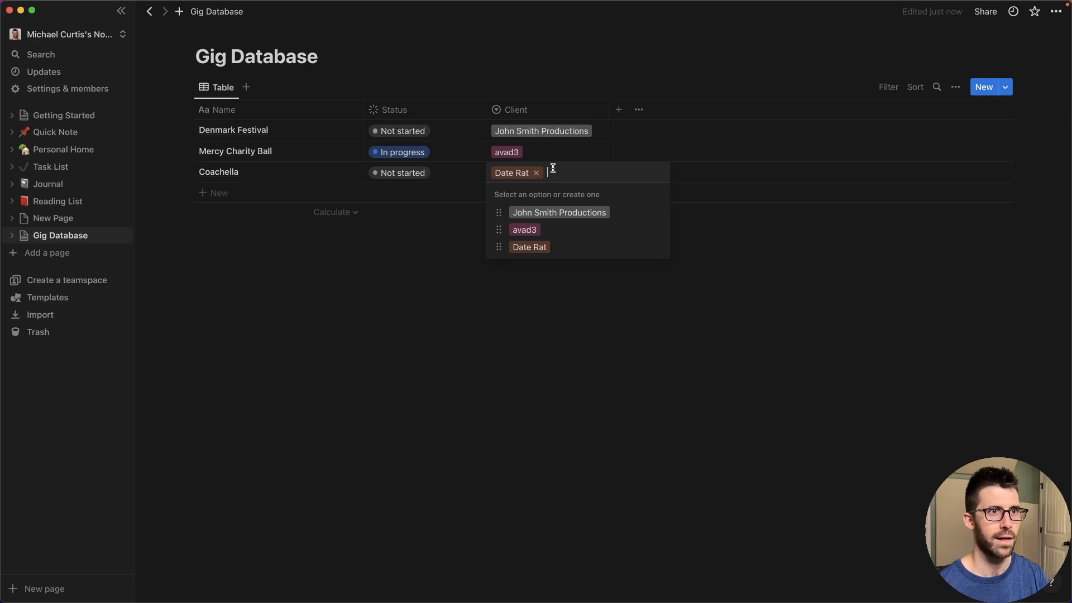
click(500, 287)
click(519, 173)
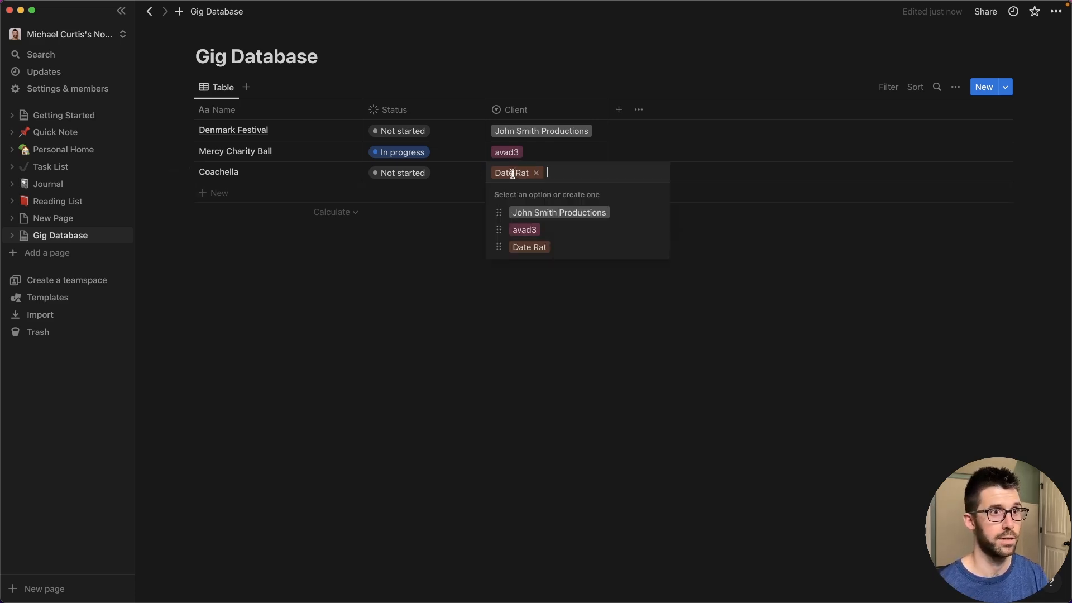
click(656, 246)
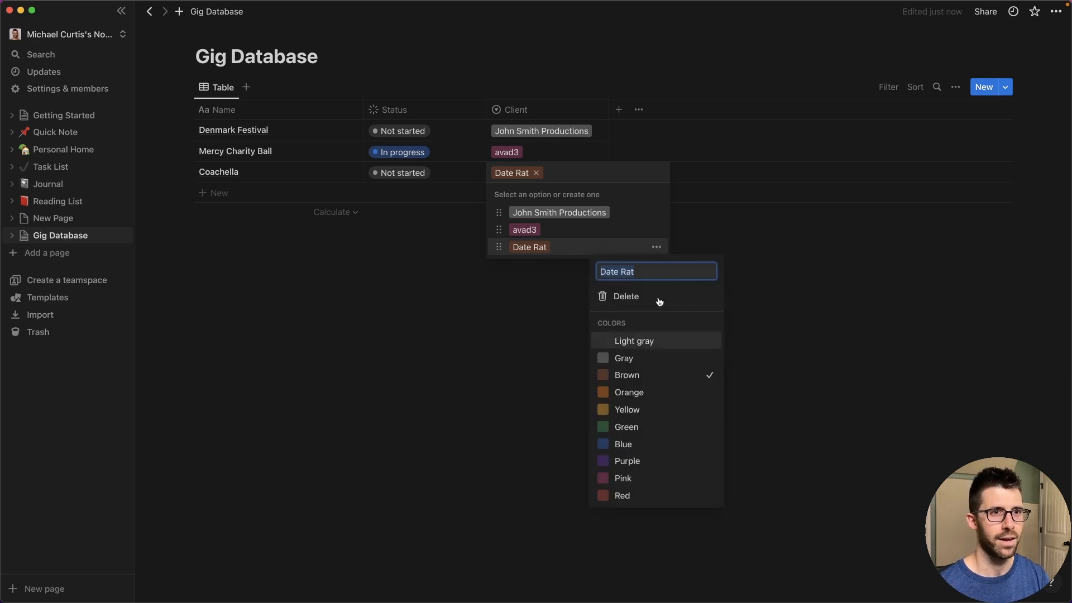
click(614, 271)
key(BackSpace)
text(v)
key(Return)
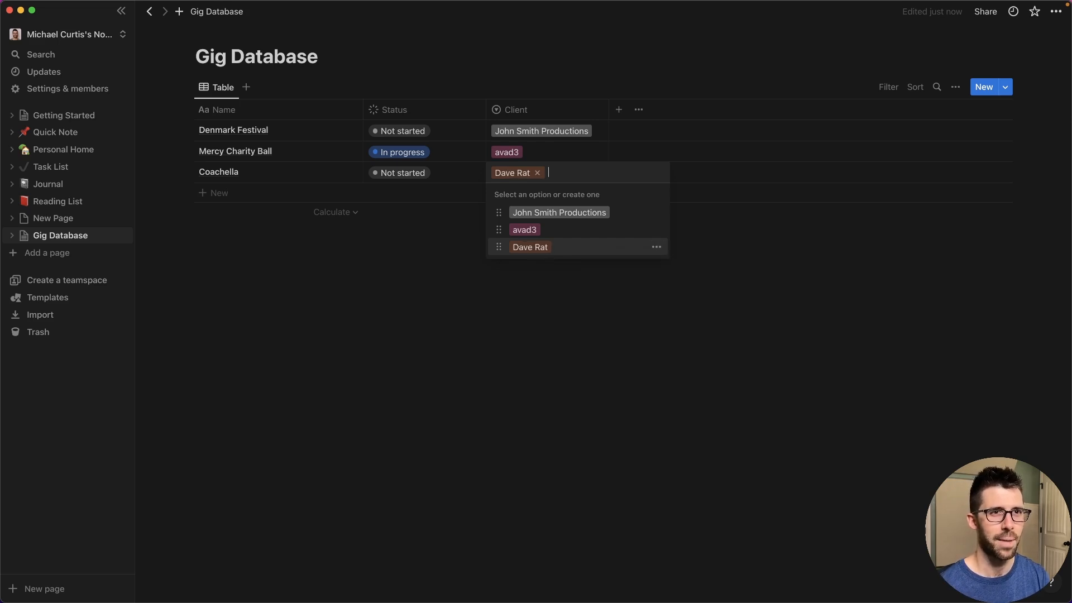
click(480, 415)
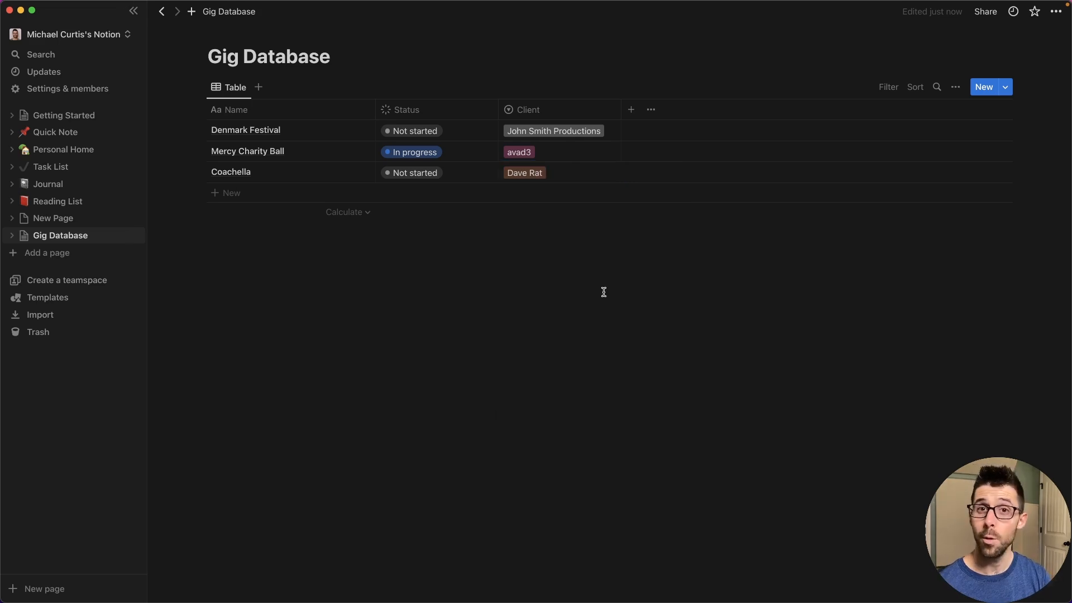
- Add a Date property to the Gig Database table and set Denmark Festival's date range to February 20–24, 2023
click(631, 109)
click(847, 268)
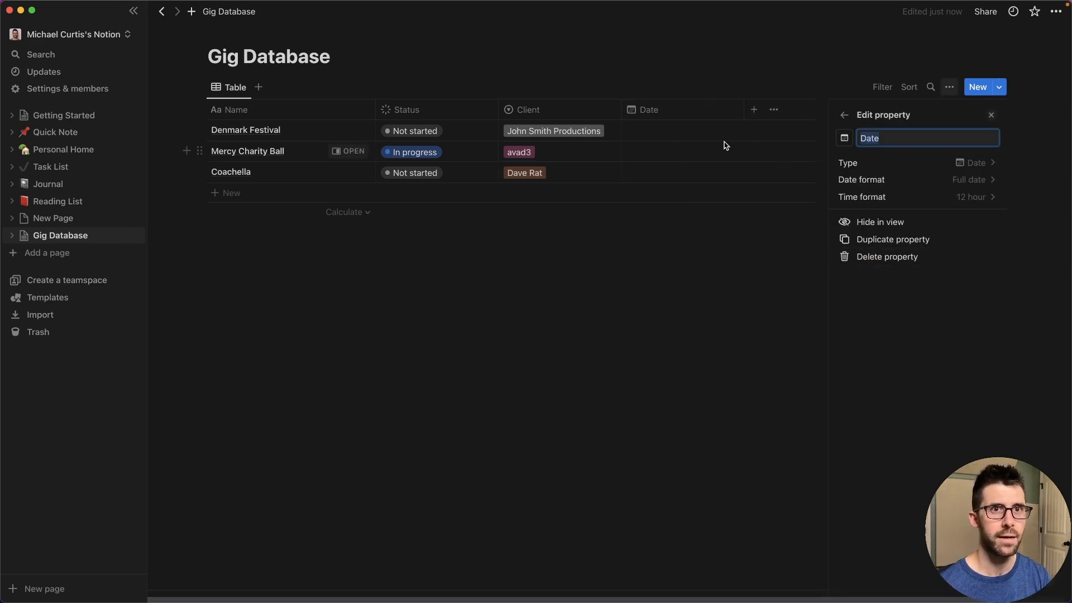
click(659, 129)
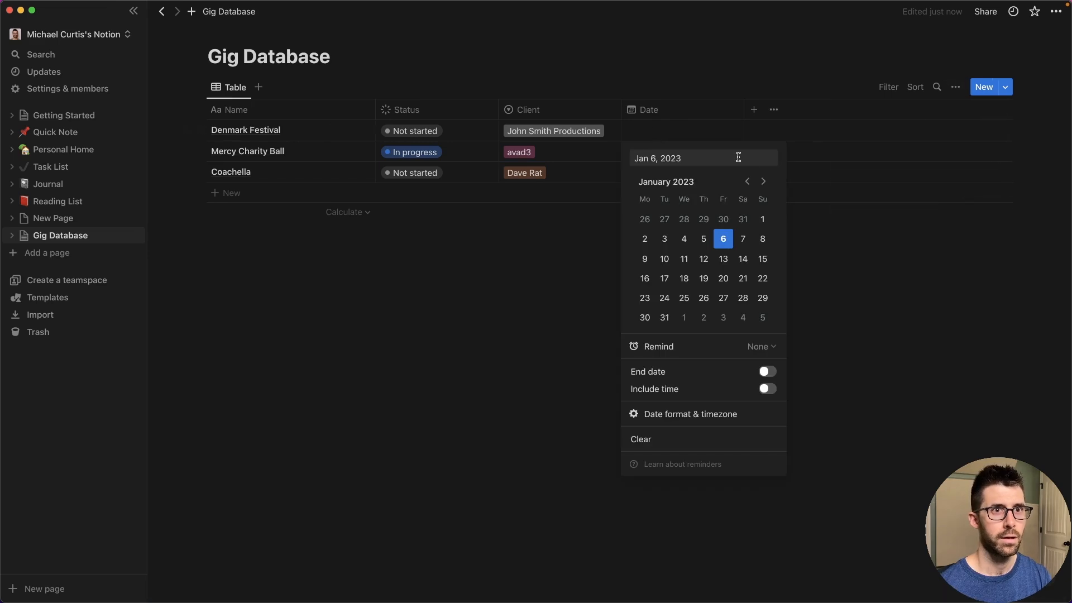
click(765, 182)
click(645, 278)
click(767, 371)
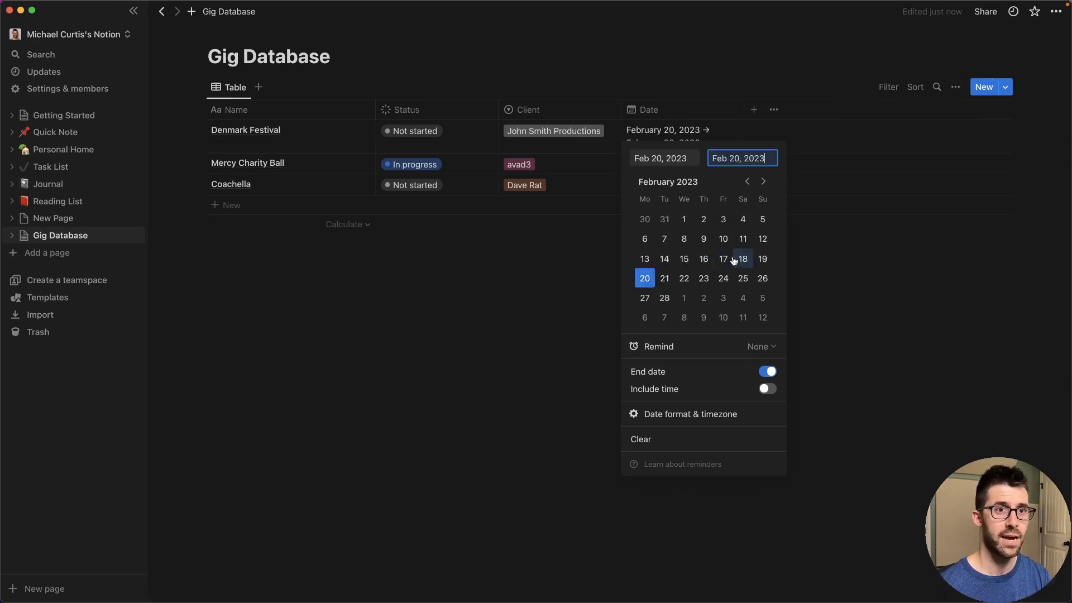
click(723, 278)
click(560, 324)
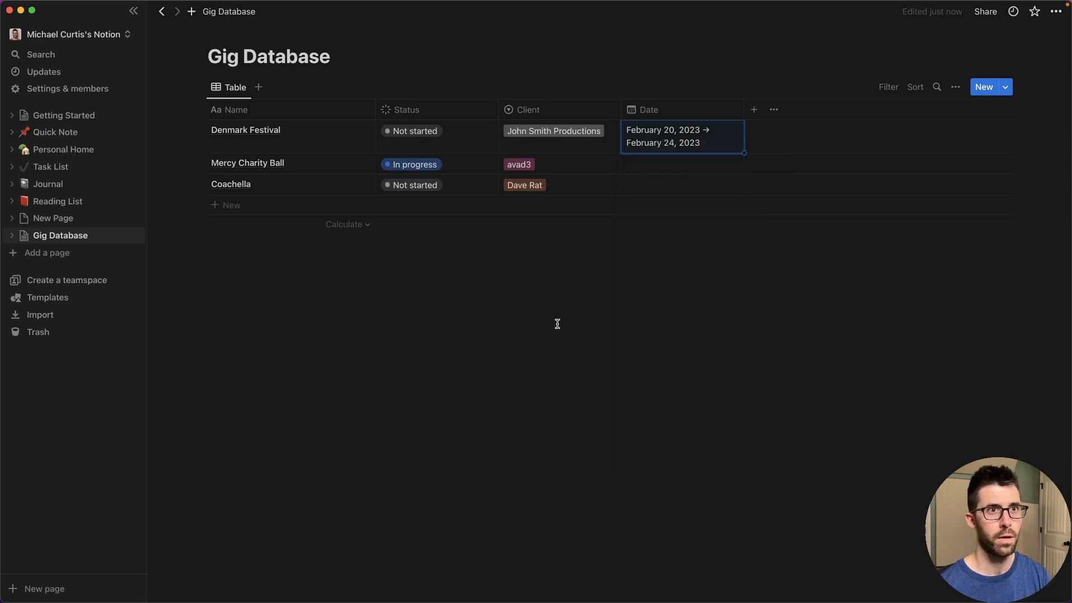
- Copy Denmark Festival's date range to Mercy Charity Ball and Coachella
key(super+c)
key(Down)
key(super+v)
key(Down)
key(super+v)
- Change Mercy Charity Ball's date range to February 24 through March 2, 2023
click(668, 172)
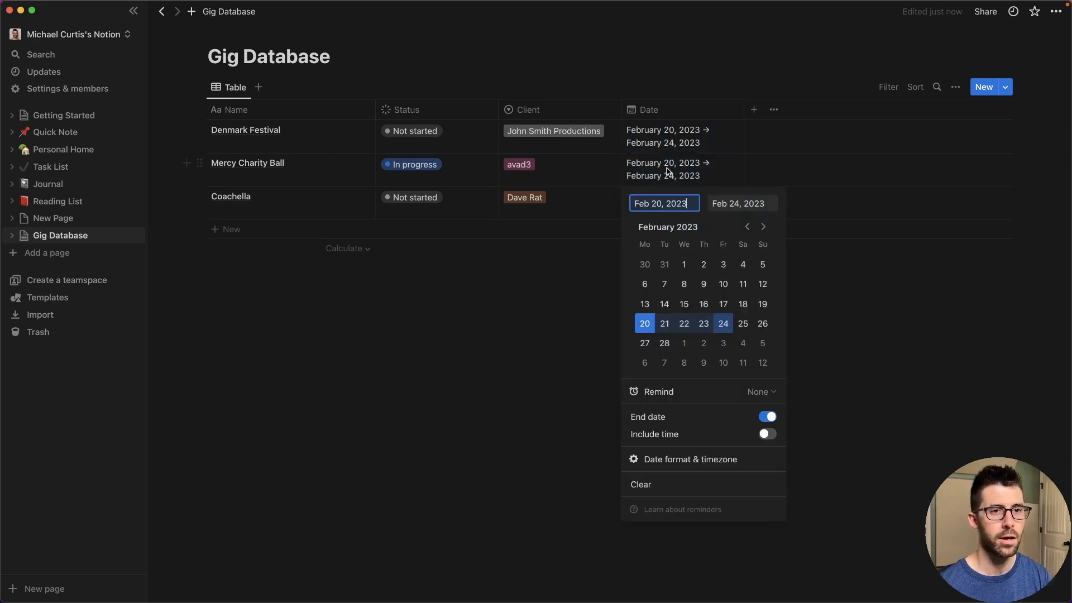
click(645, 342)
click(703, 343)
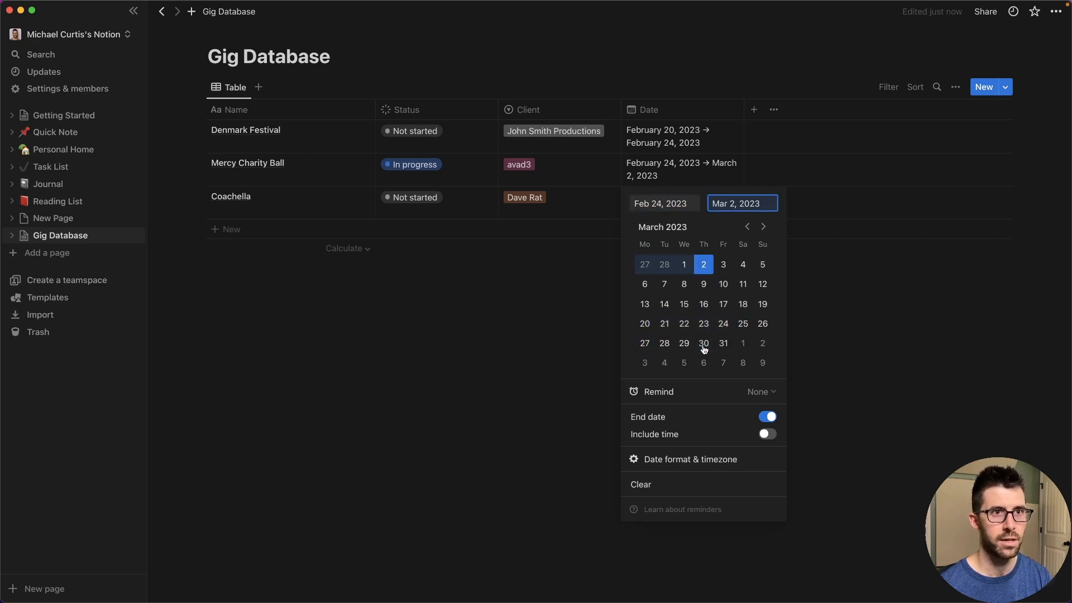
key(Escape)
- Change Coachella's date range to March 20 through March 27, 2023
click(667, 202)
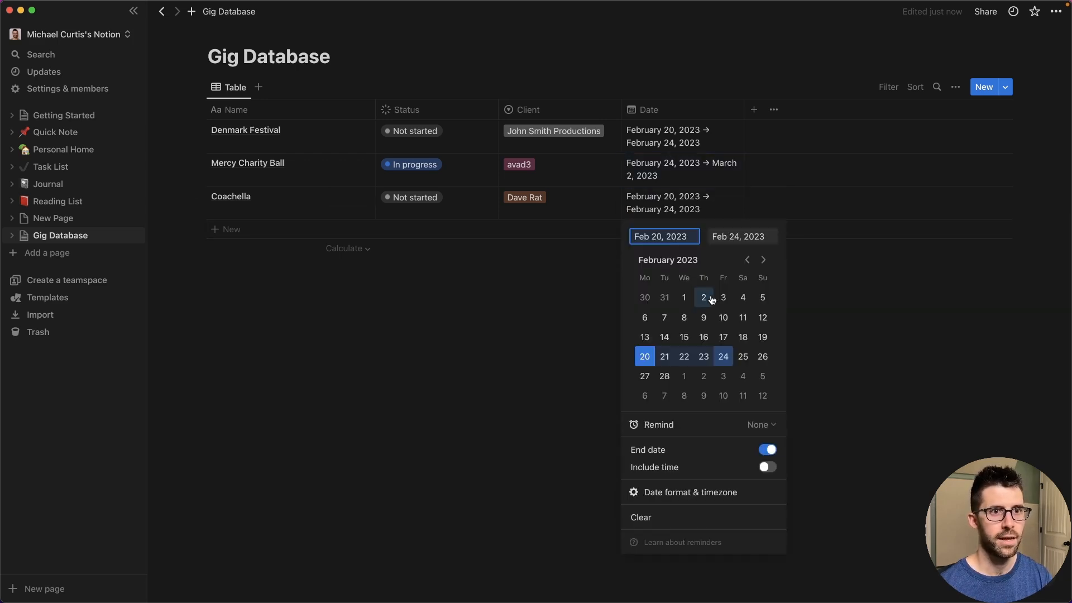
click(762, 259)
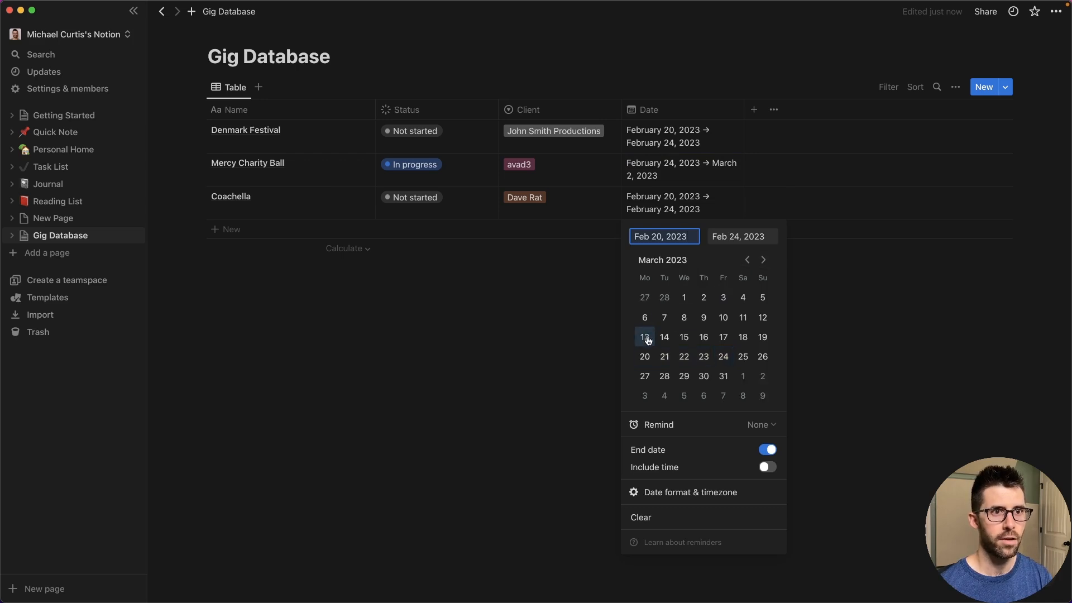
click(644, 356)
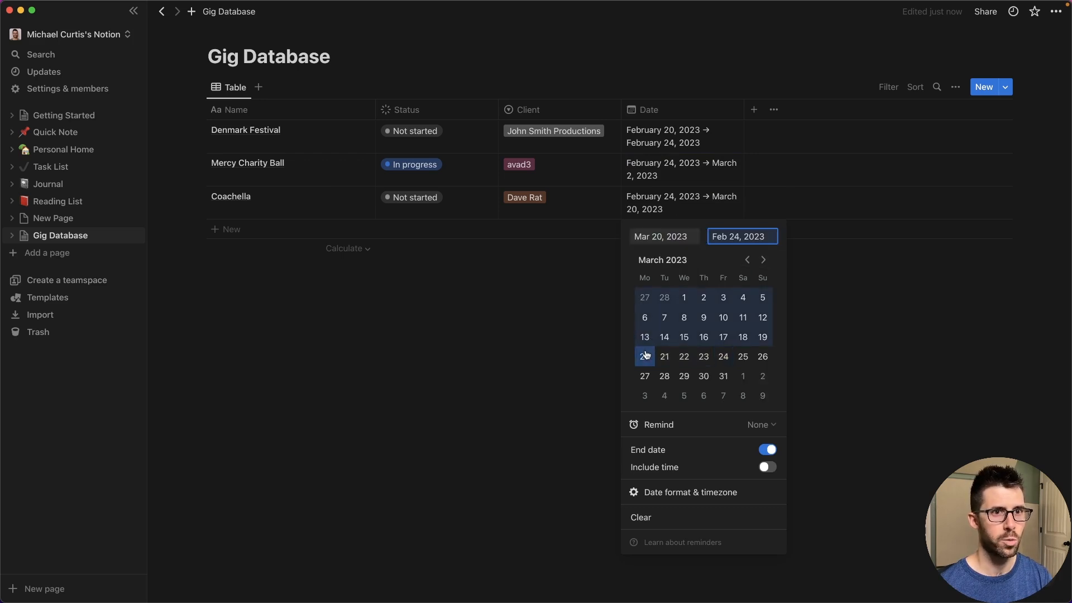
click(722, 357)
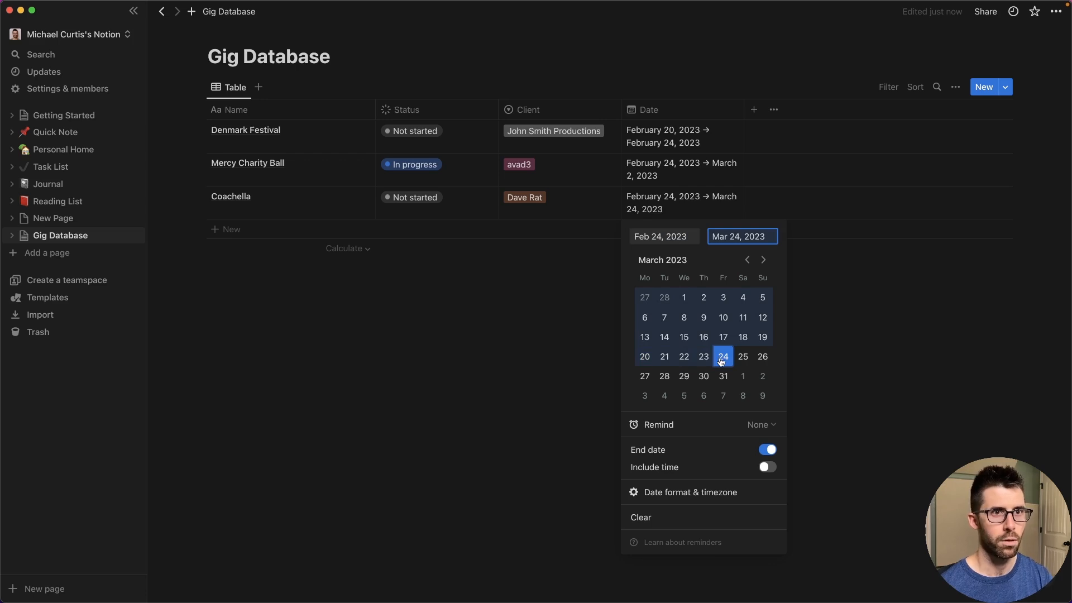
click(448, 361)
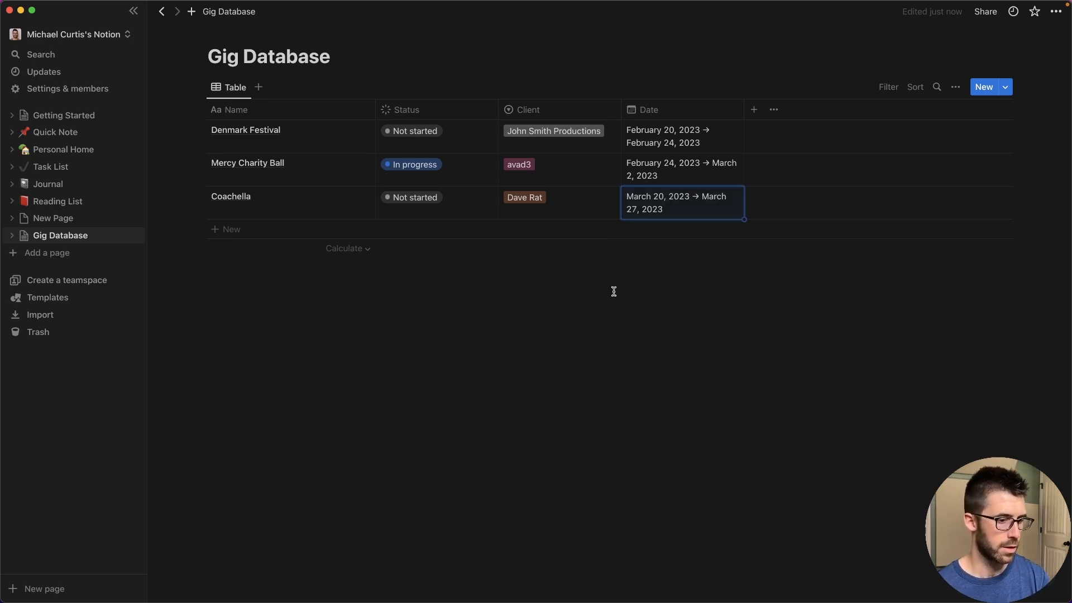
- Add a Select property to the table and name it "Local or Travel"
click(754, 109)
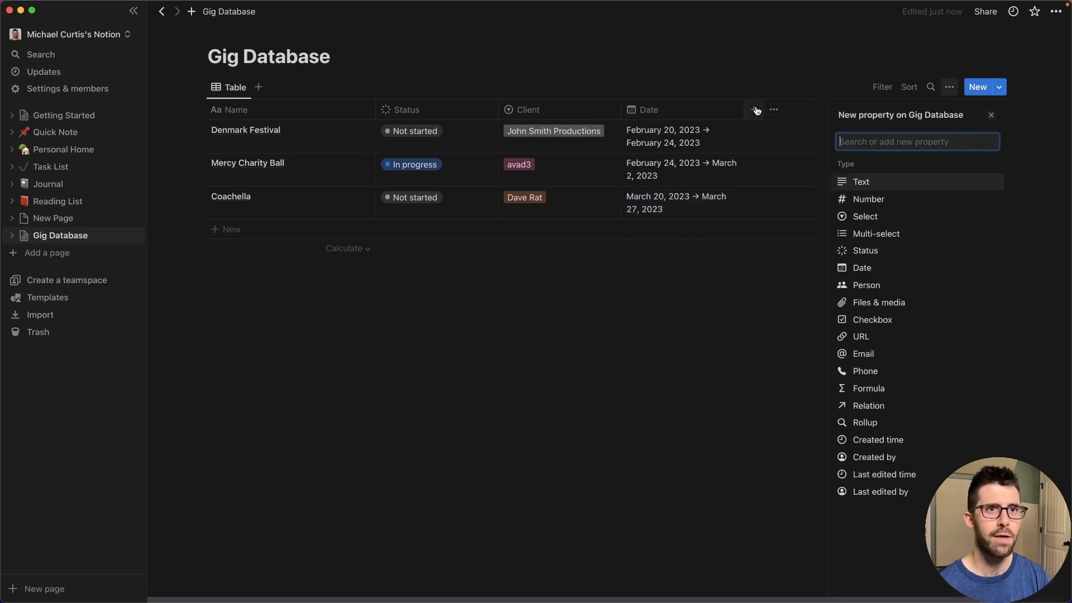
click(865, 216)
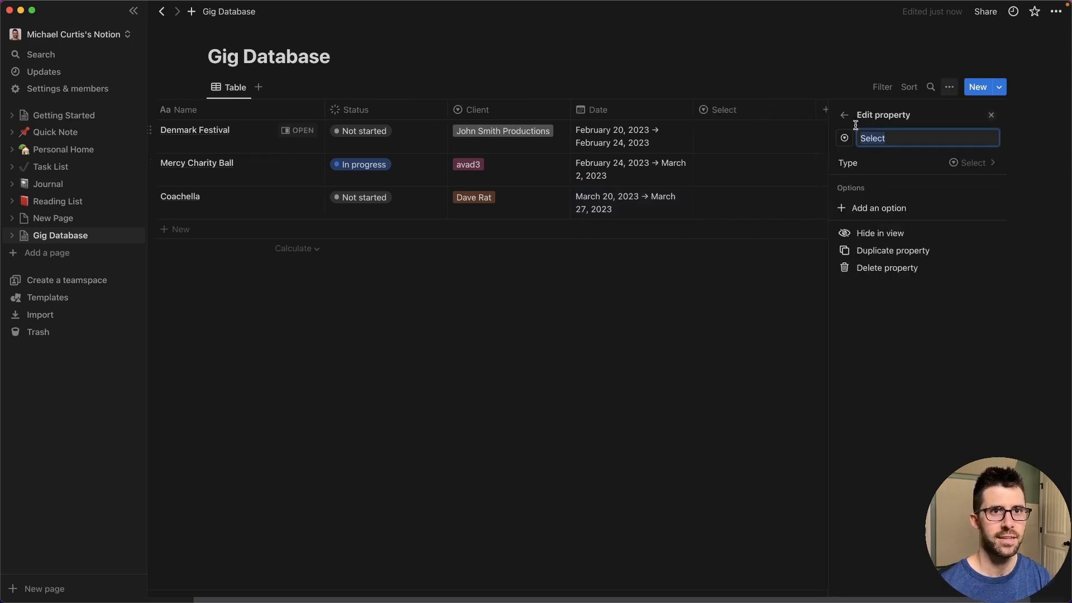
text(Local or)
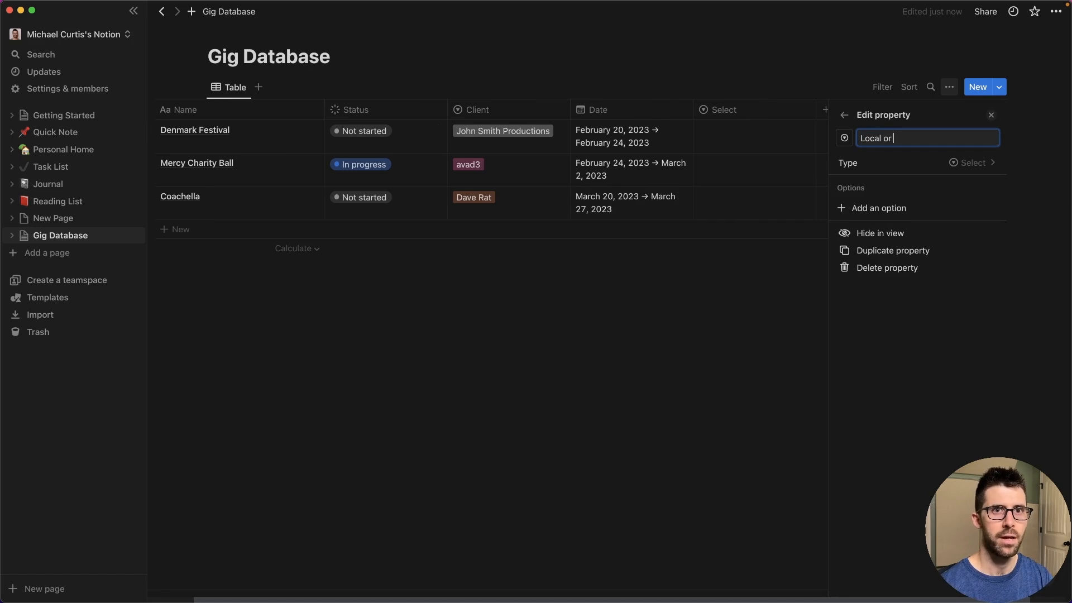
text( Travel)
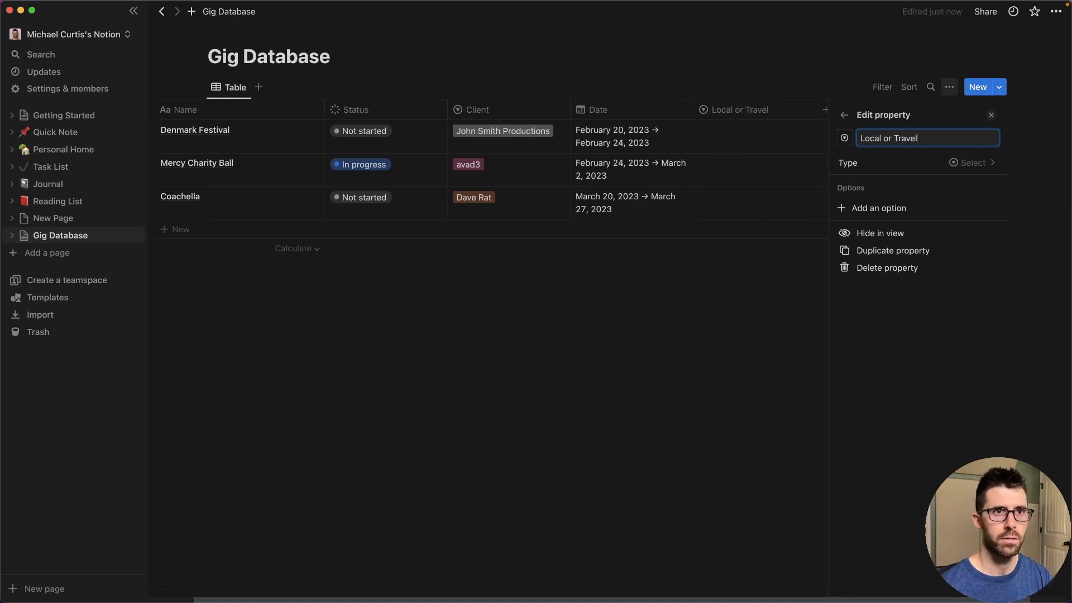
click(730, 144)
click(789, 55)
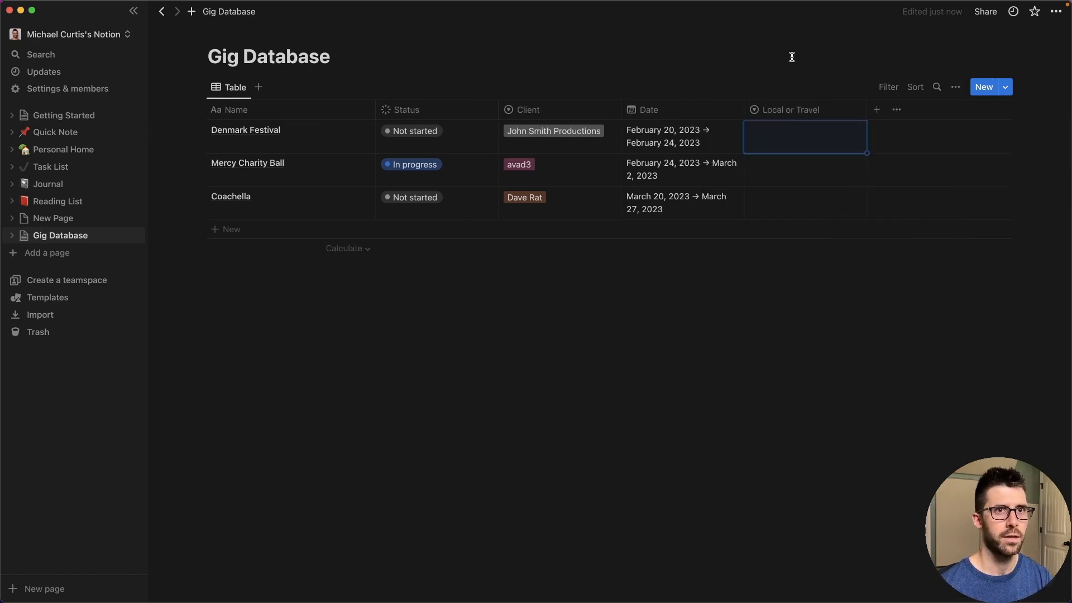
- Assign "Travel" to Denmark Festival and Coachella and "Local" to Mercy Charity Ball, and narrow the Local or Travel column
click(783, 126)
text(Travel)
key(Return)
key(Return)
text(Local)
key(Return)
key(Return)
text(T)
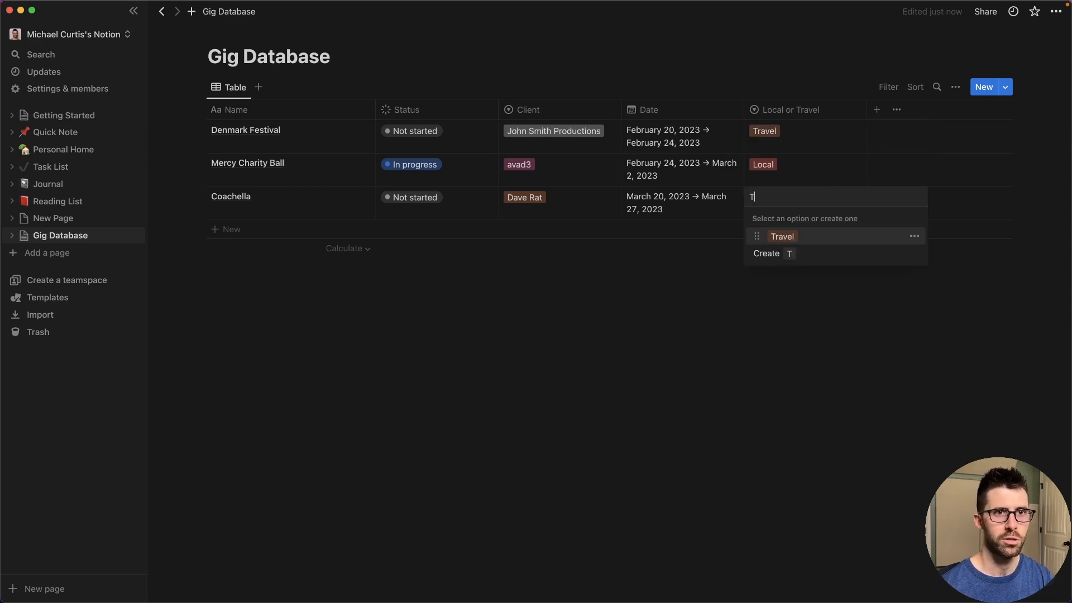
key(Return)
drag(866, 107, 832, 108)
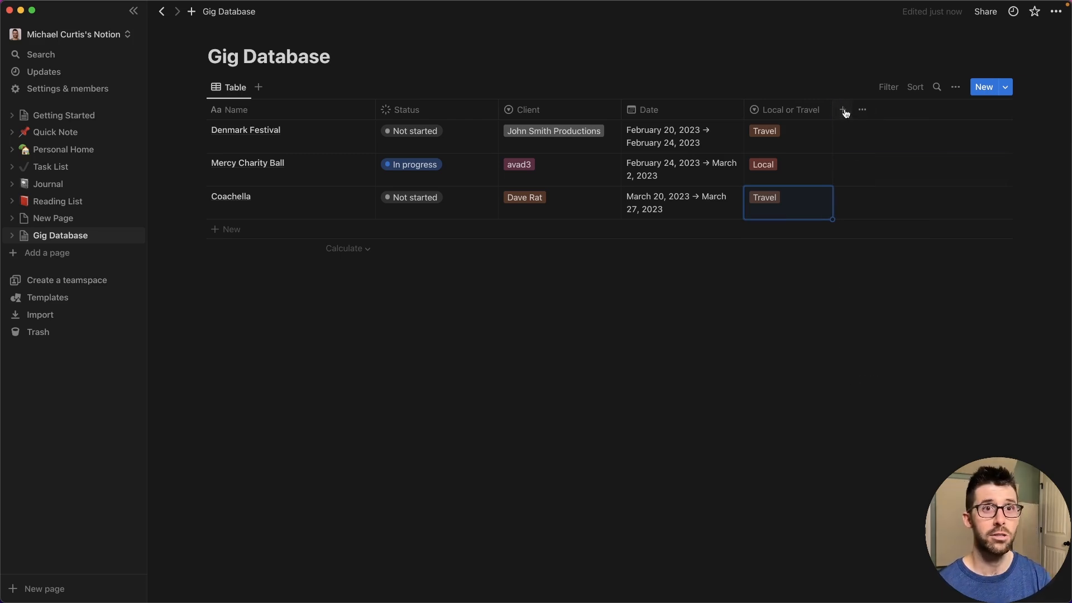
- Add a Number property named "Estimated Pay" with the US Dollar number format
click(842, 110)
click(867, 199)
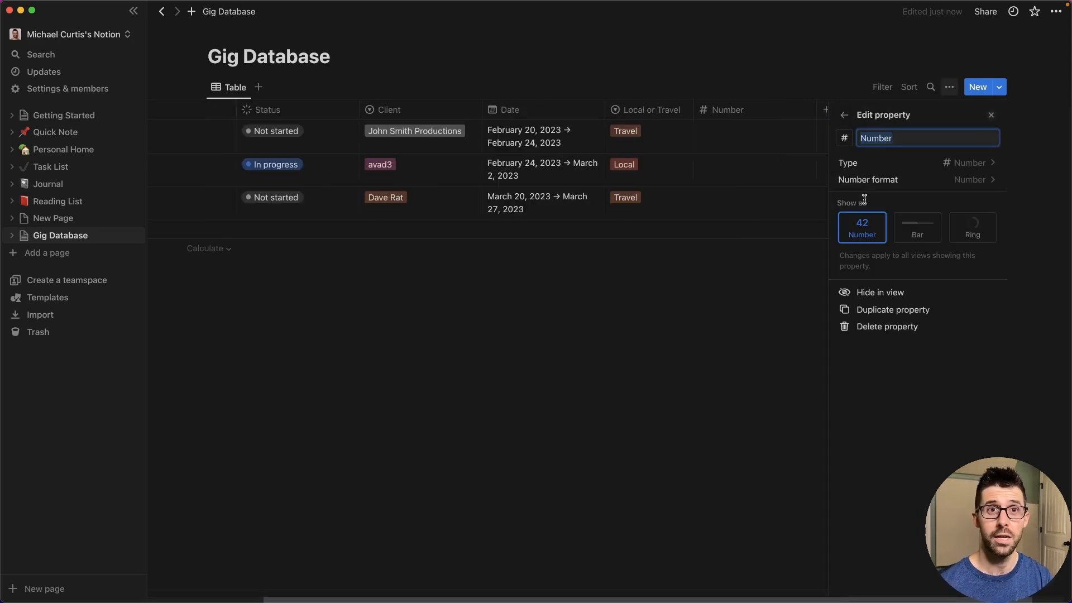
text(Estimated Pay)
click(931, 180)
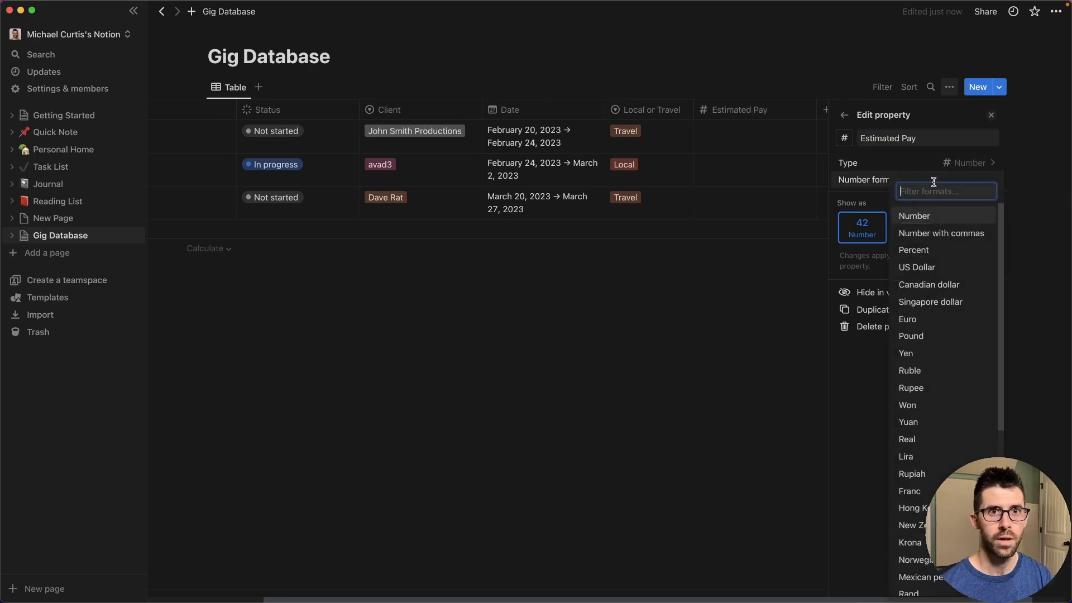
click(916, 267)
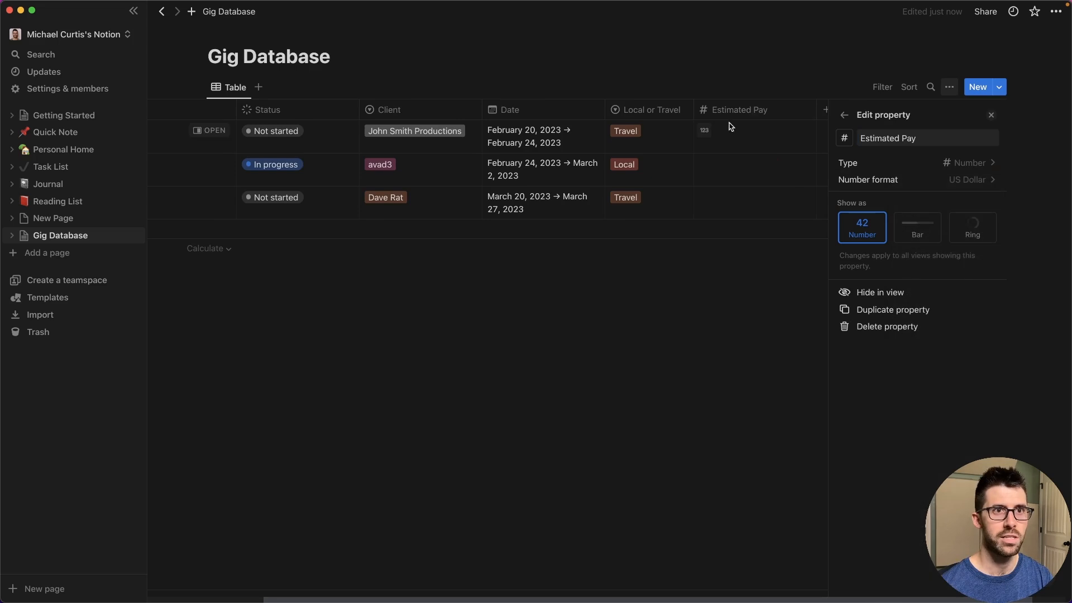
- Set Denmark Festival's Estimated Pay to 2400
click(740, 148)
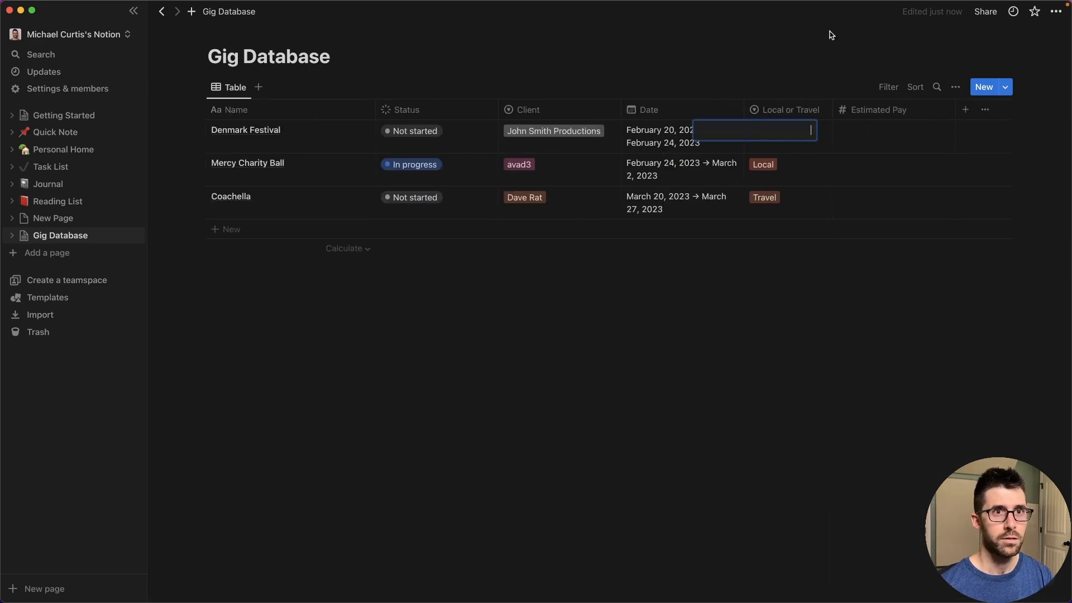
key(Escape)
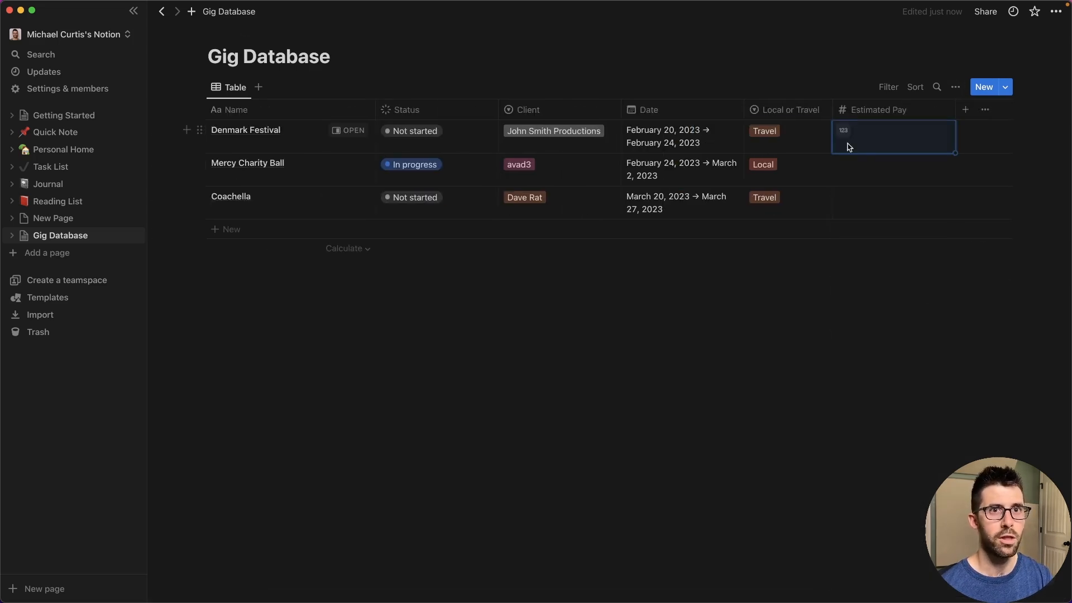
click(899, 138)
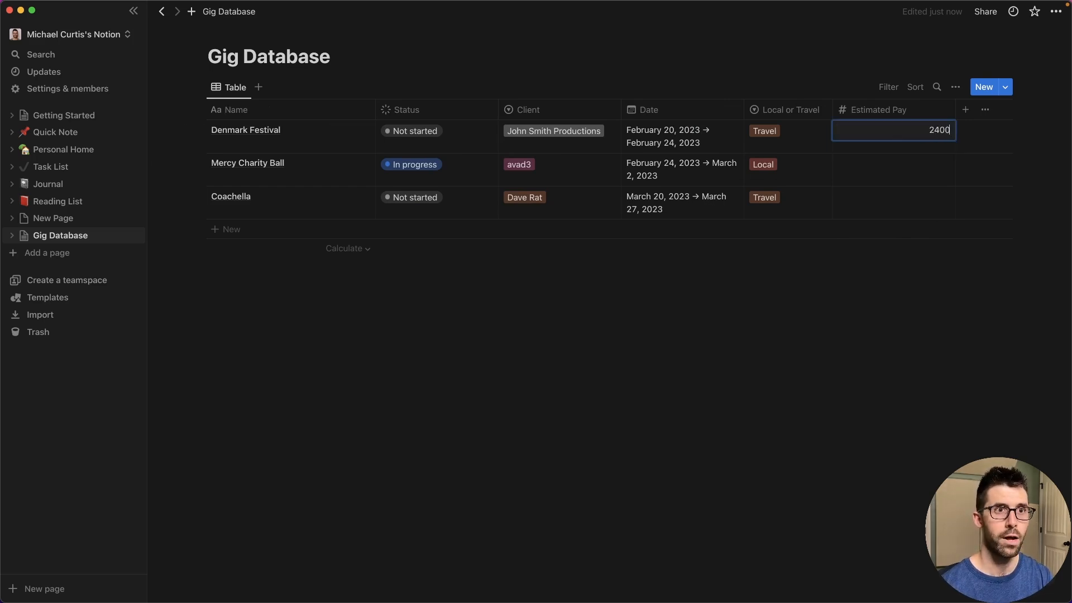
key(Return)
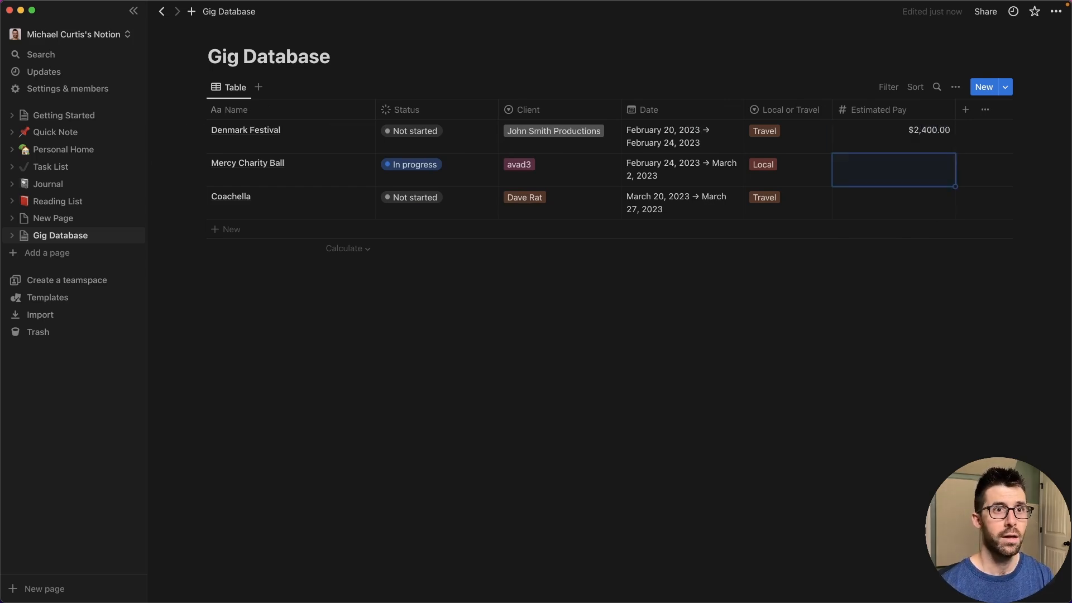
- Check Mercy Charity Ball's dates, calculate 600*7 in the system launcher, and paste the 4,200 result as its Estimated Pay
click(677, 166)
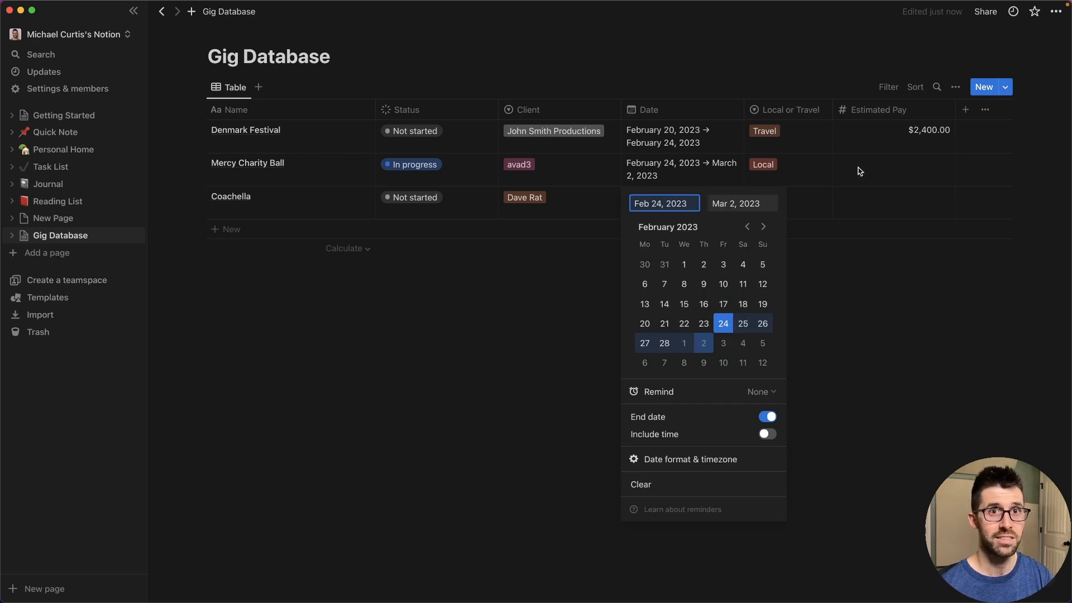
click(880, 174)
key(super+space)
text(600*7)
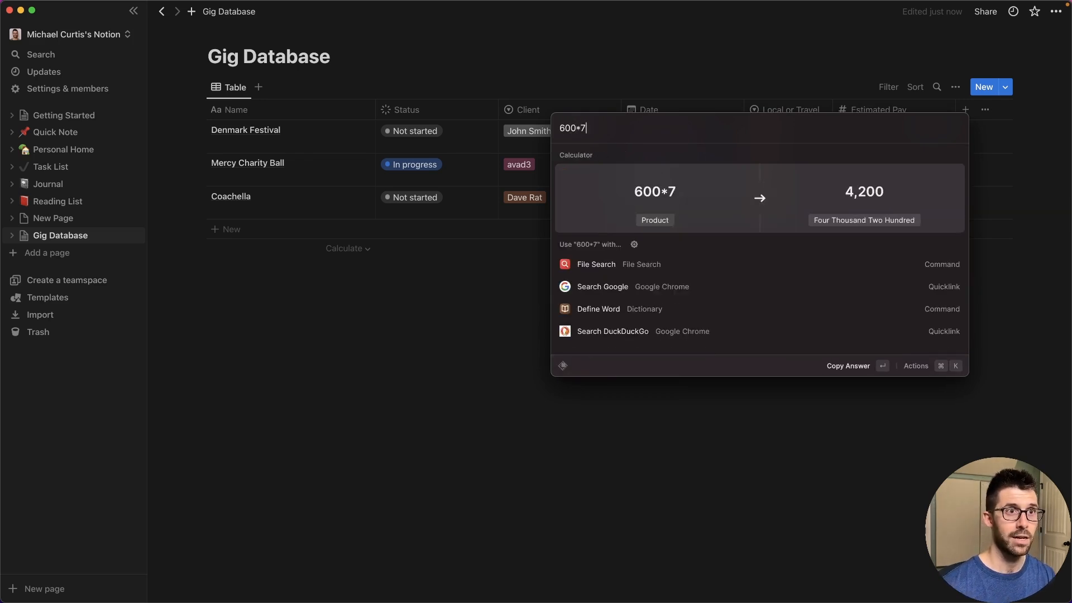
key(Return)
click(918, 165)
key(super+v)
key(Return)
- Check Coachella's date range and enter 4,200 as its Estimated Pay
click(693, 202)
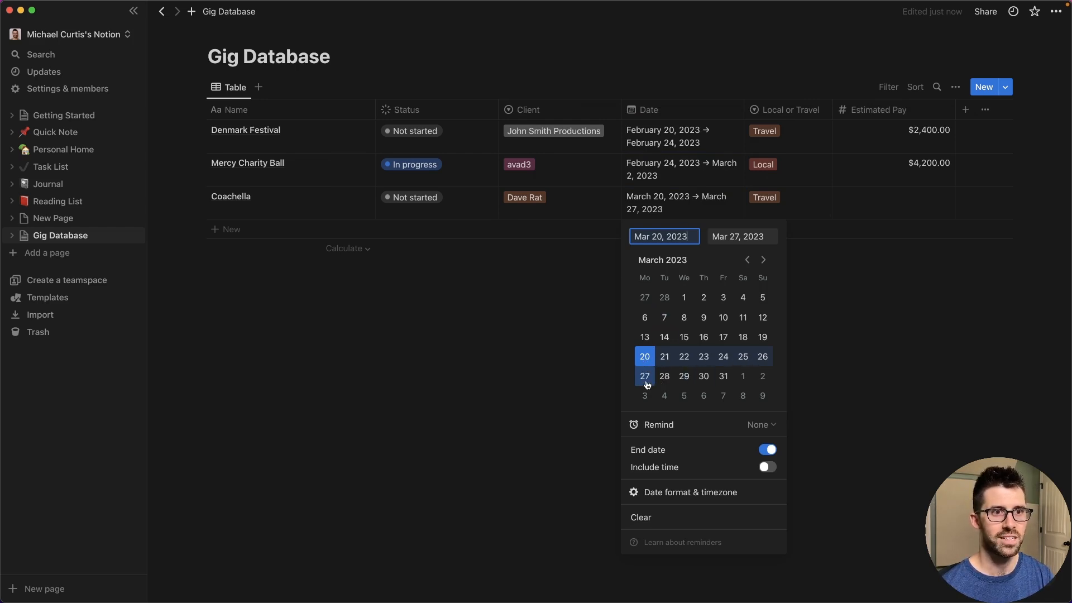
click(883, 292)
click(911, 215)
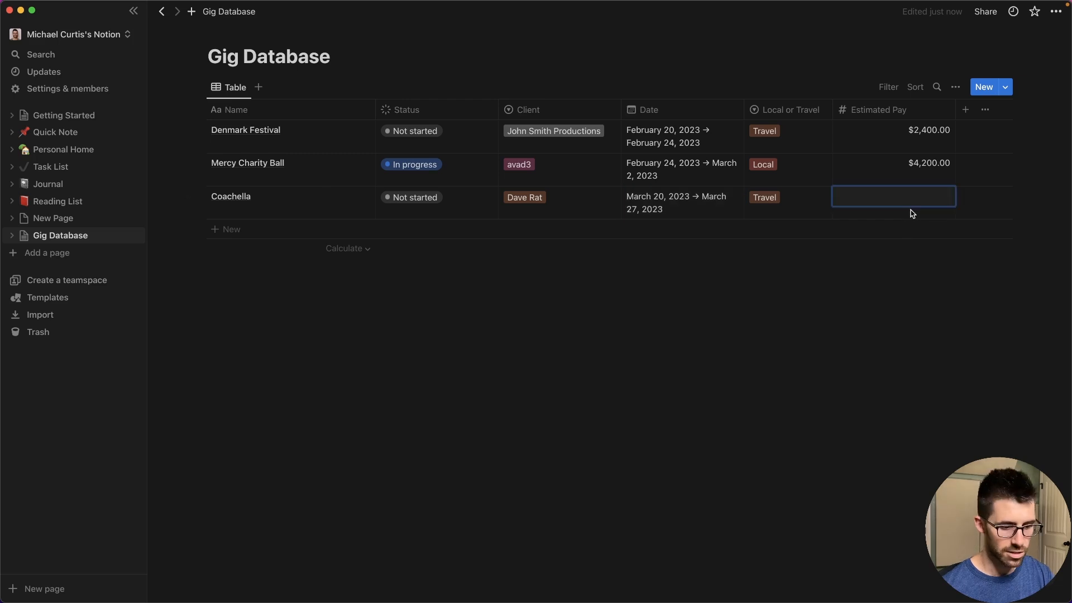
key(Return)
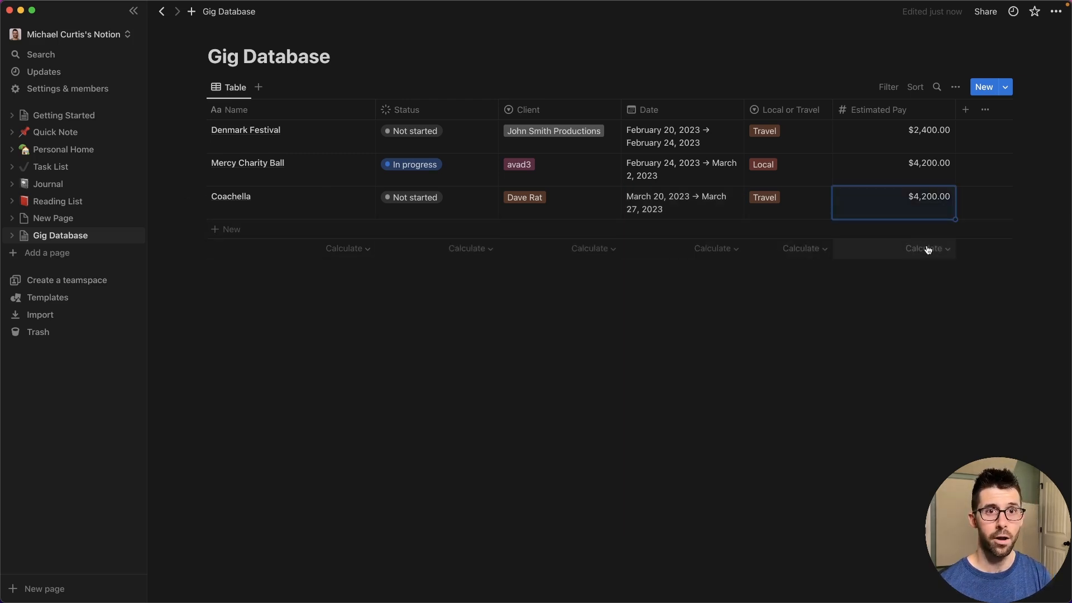
- Show the sum of the Estimated Pay column beneath the table and narrow that column
click(916, 258)
click(878, 408)
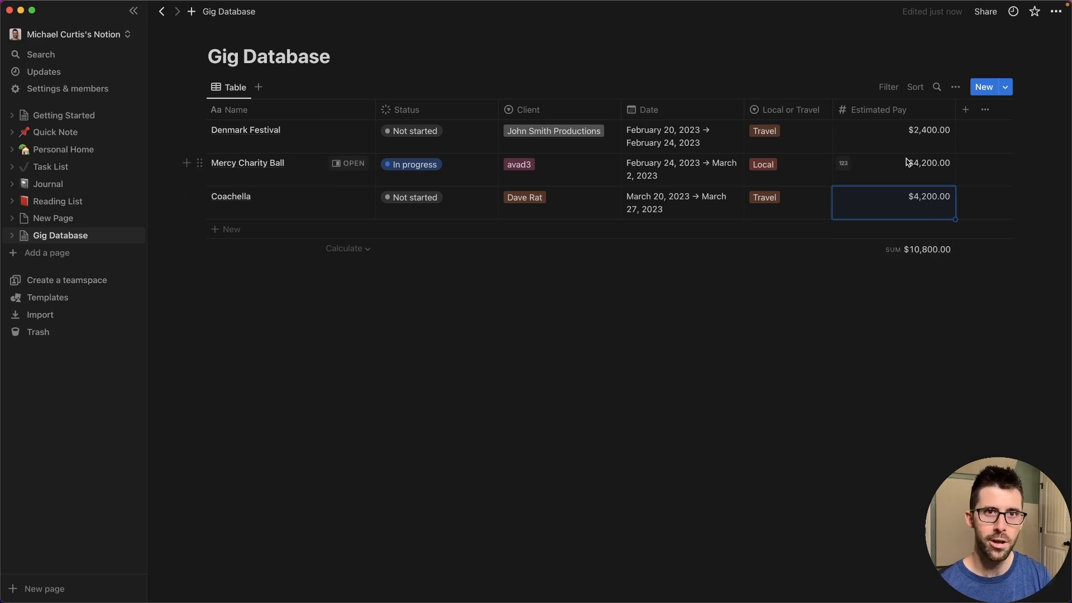
drag(956, 108, 918, 106)
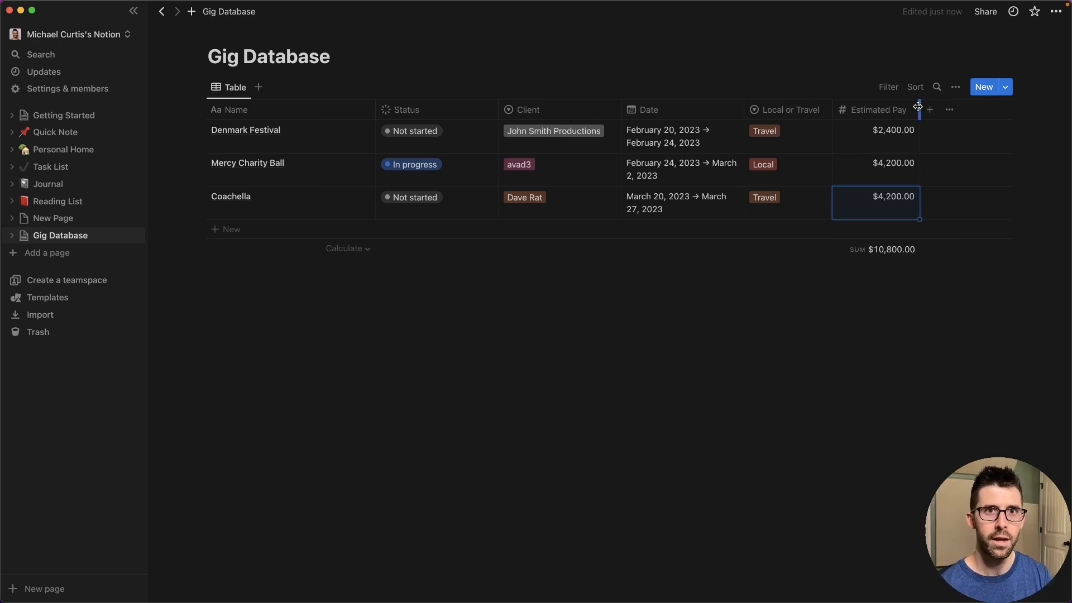
- Add a Select property after Estimated Pay and name it Role
click(929, 109)
text(Ro)
key(BackSpace)
key(BackSpace)
key(Down)
key(Down)
key(Return)
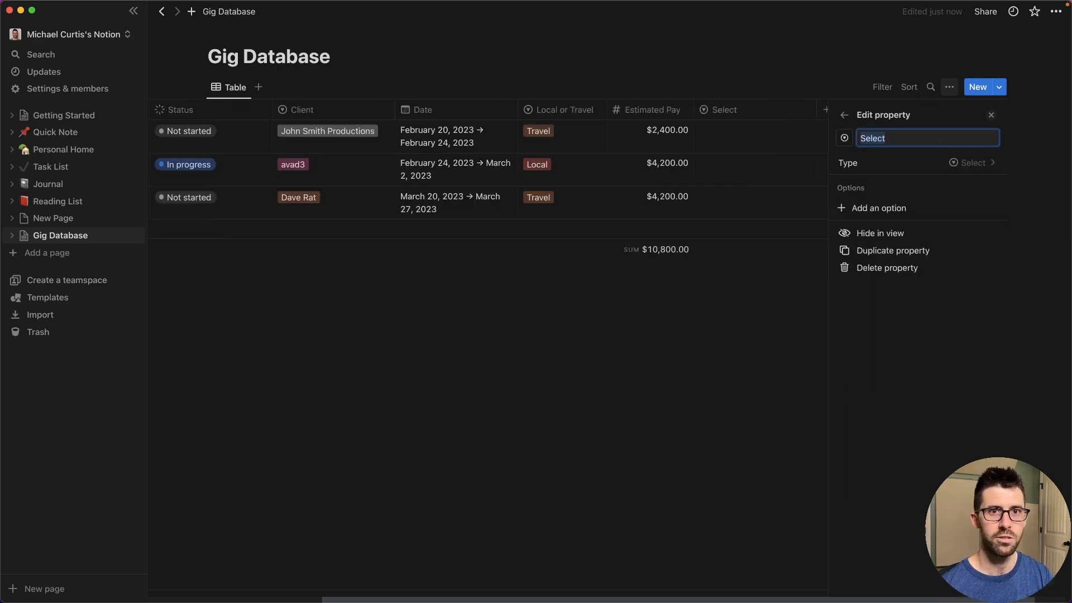
click(767, 145)
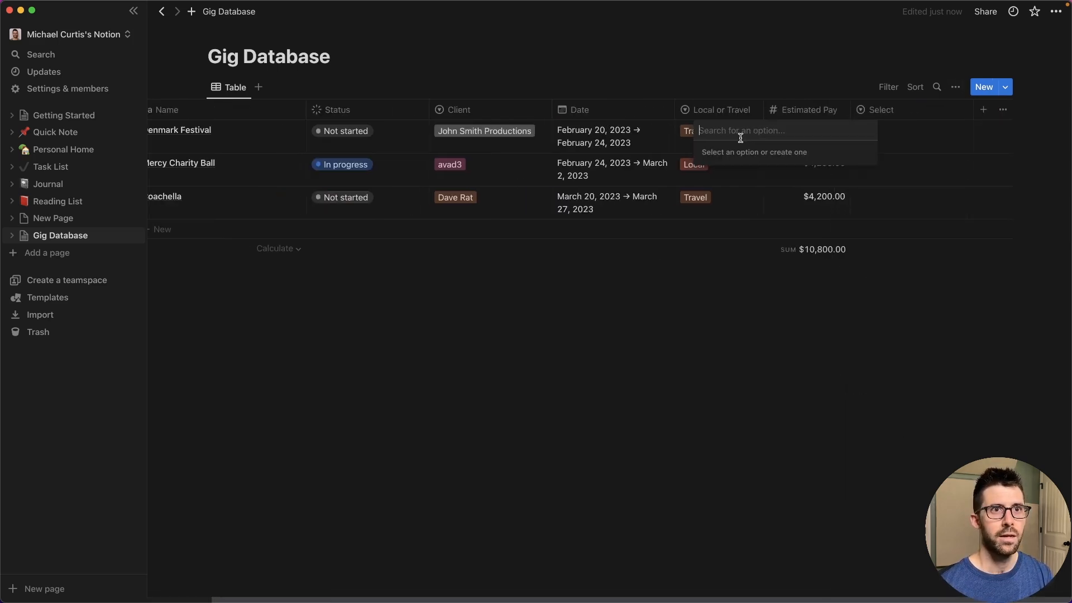
key(Escape)
click(890, 116)
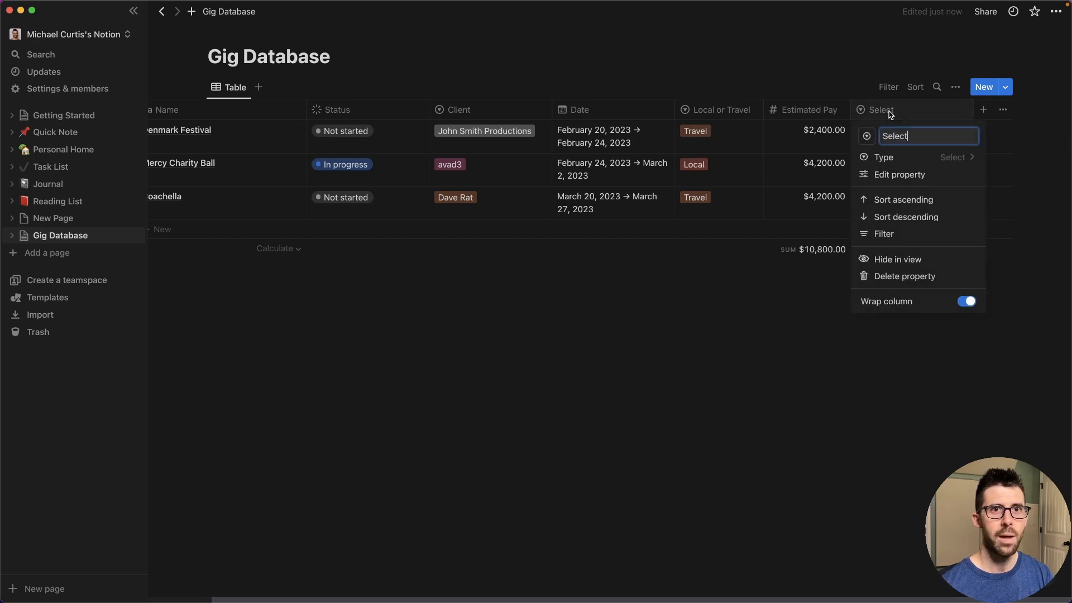
text(Role)
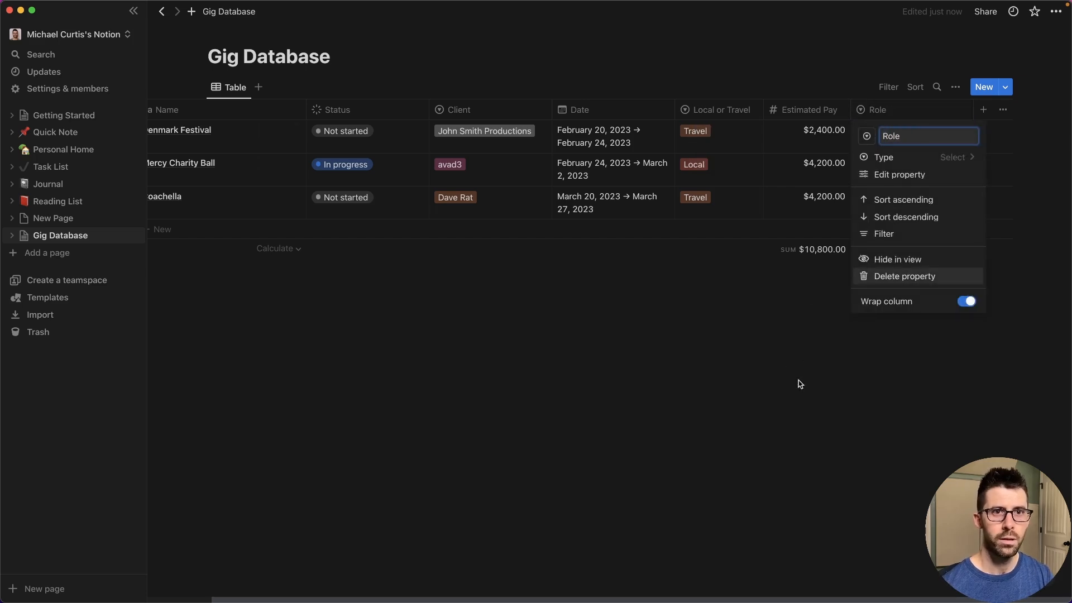
click(806, 363)
- Create the Role option A1 for Denmark Festival and assign A1 to Mercy Charity Ball as well
click(890, 132)
text(A1)
key(Return)
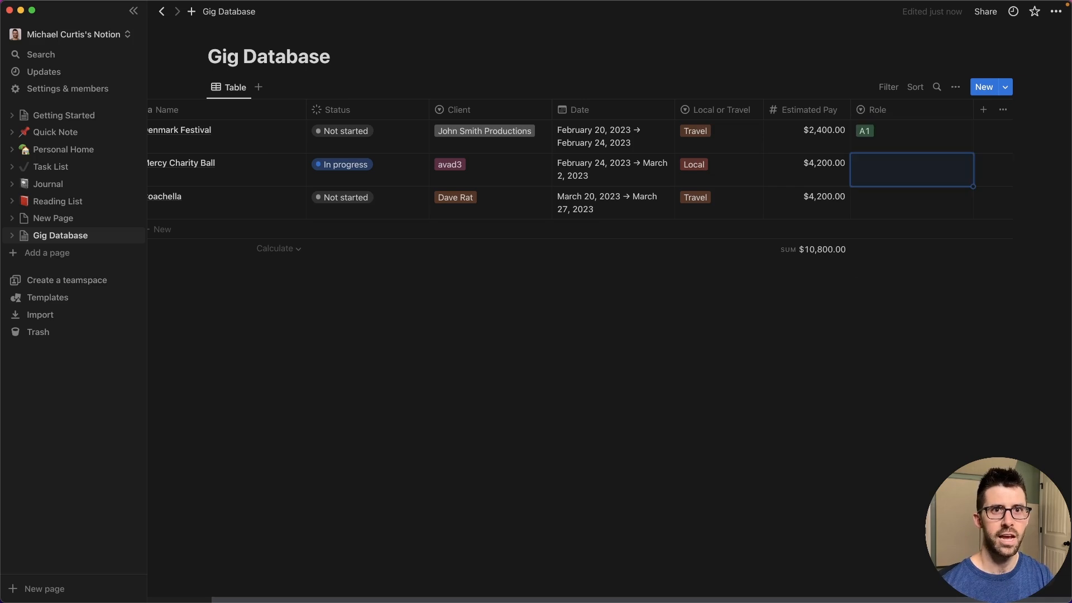
key(Return)
text(A1)
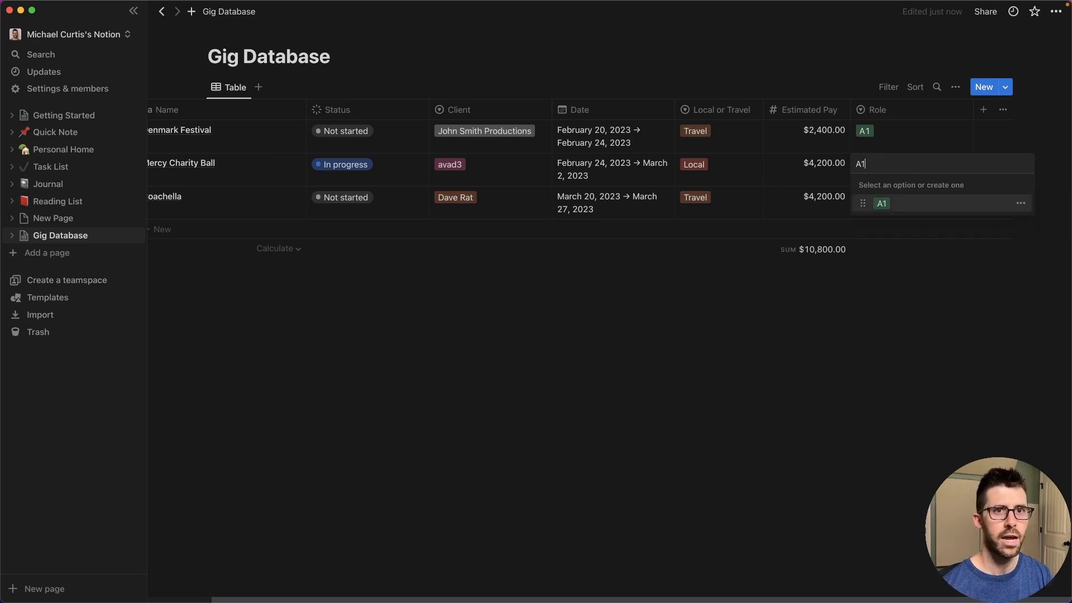
key(Return)
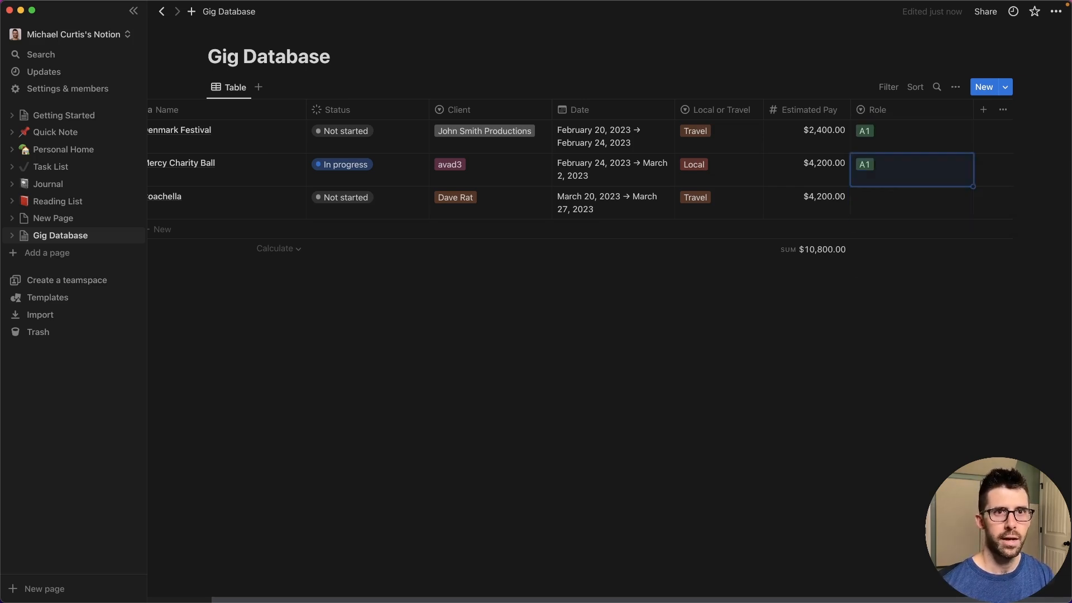
- Change Mercy Charity Ball's Role to a new option A2 and set Coachella's Role to a new option SE
click(906, 162)
text(A2)
key(Return)
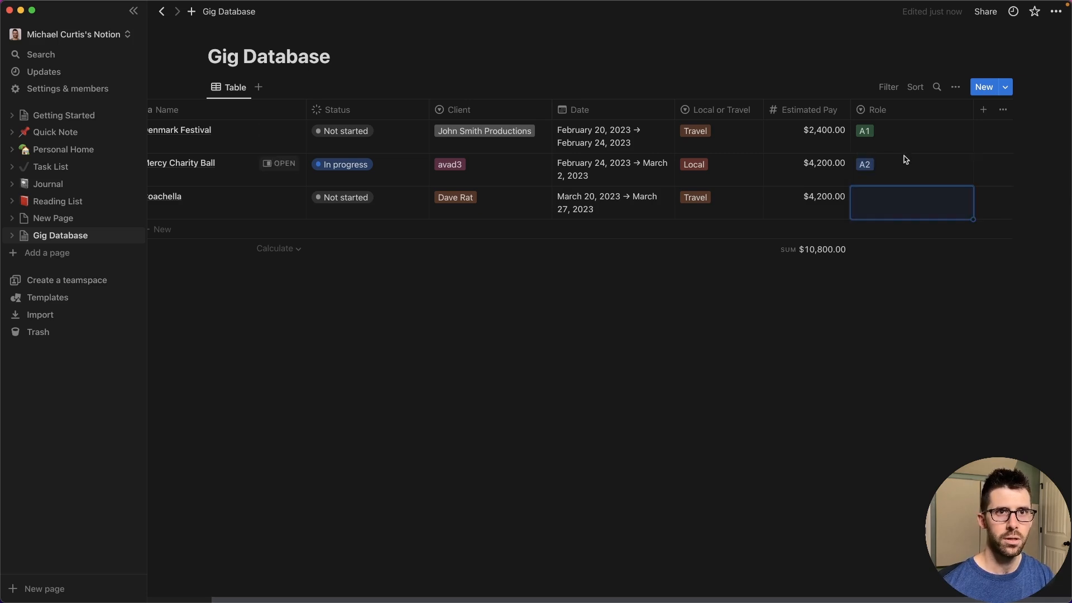
key(Return)
text(SE)
key(Return)
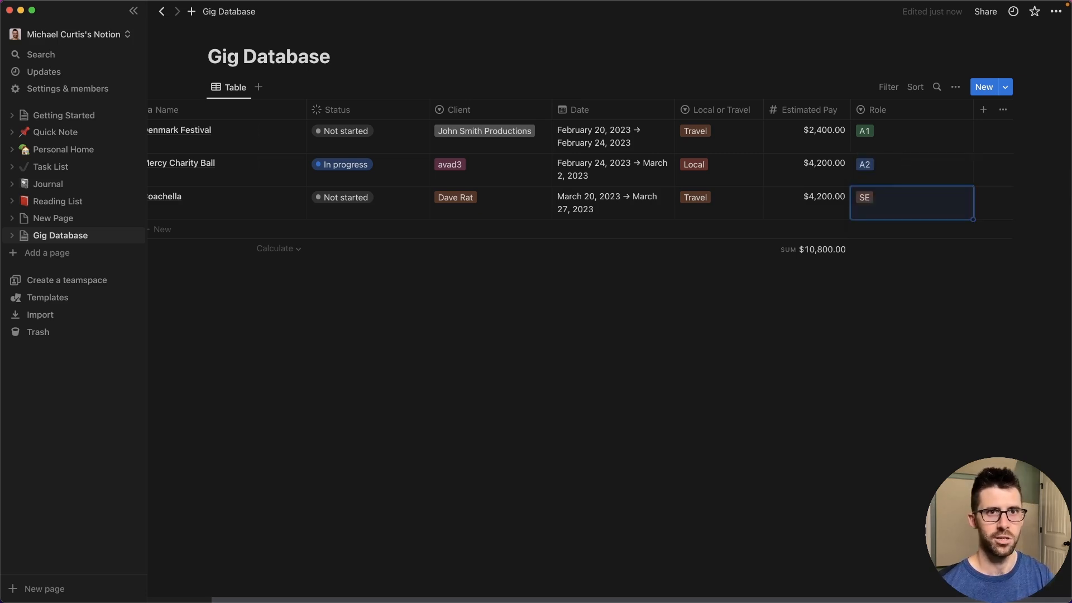
- Add a Checkbox property after Role and name it Invoiced?
scroll(966, 105, left, 2)
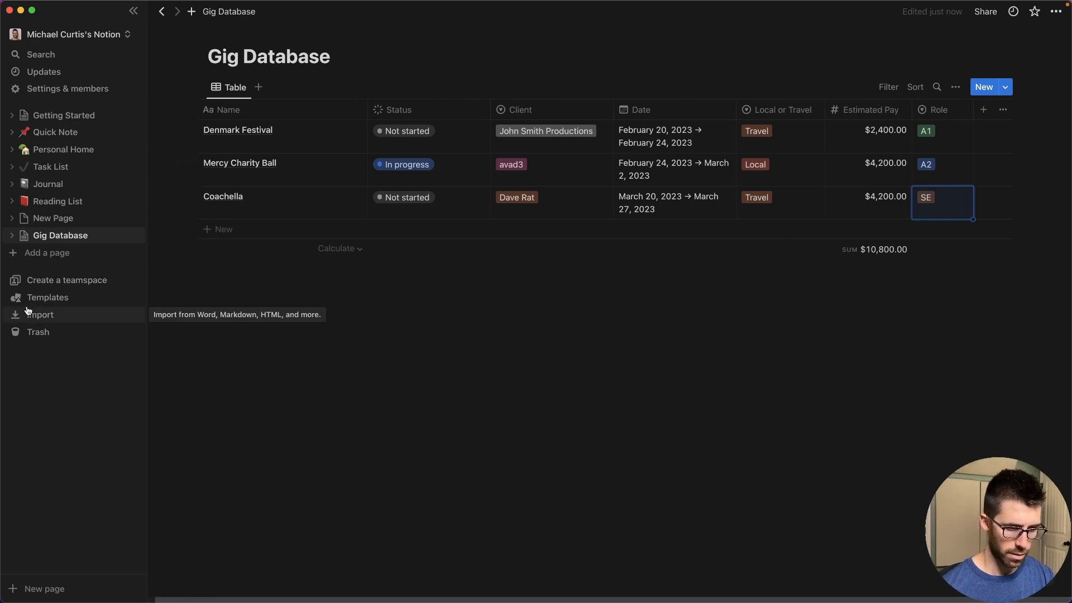
click(983, 109)
text(chec)
key(Return)
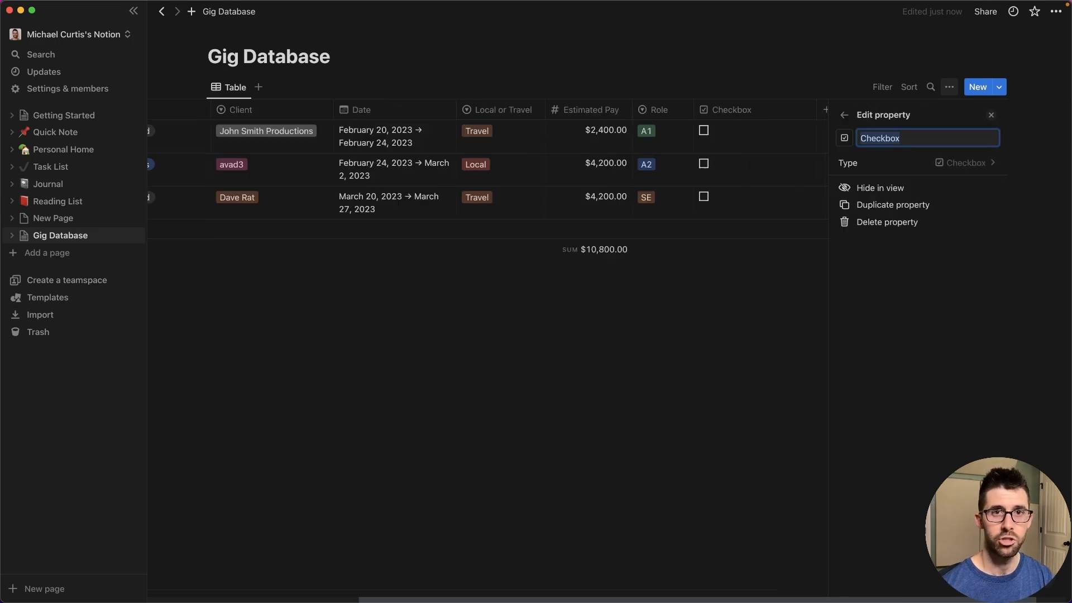
key(Escape)
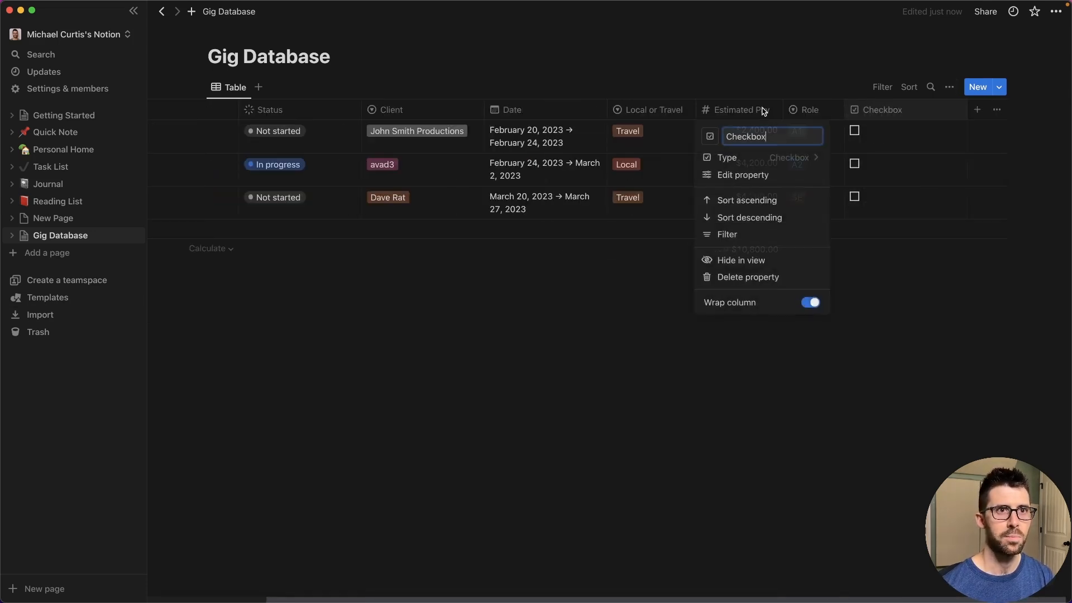
text(Invoiced?)
click(792, 330)
- Move the Invoiced? column in front of the Name column and narrow it to fit its heading
drag(917, 120, 354, 112)
drag(450, 112, 252, 110)
drag(328, 110, 269, 108)
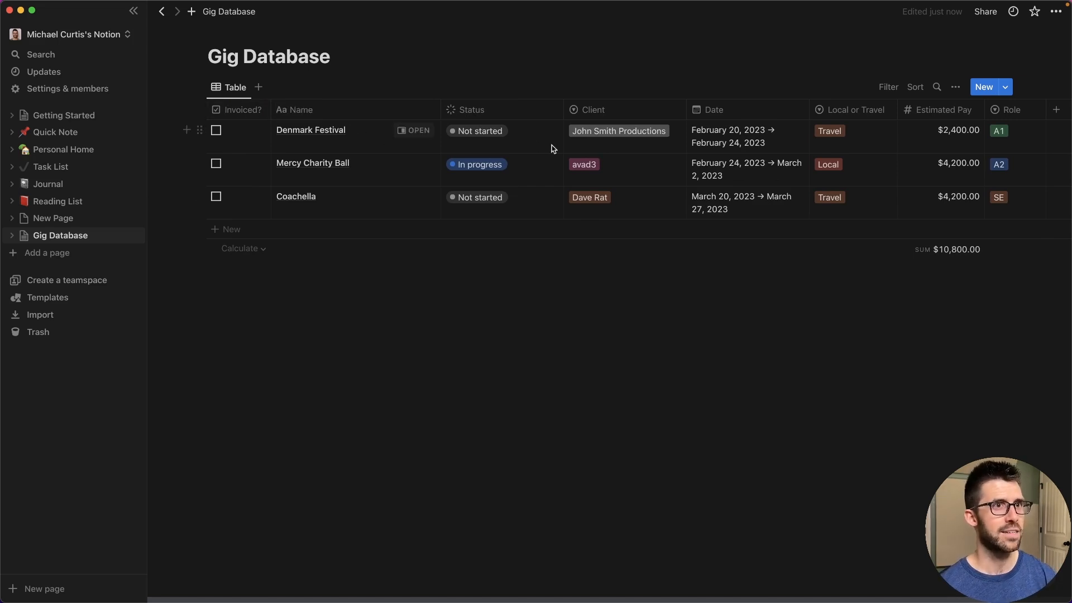
- Sort the table by the Invoiced? property in ascending order
scroll(553, 148, right, 3)
scroll(673, 152, right, 1)
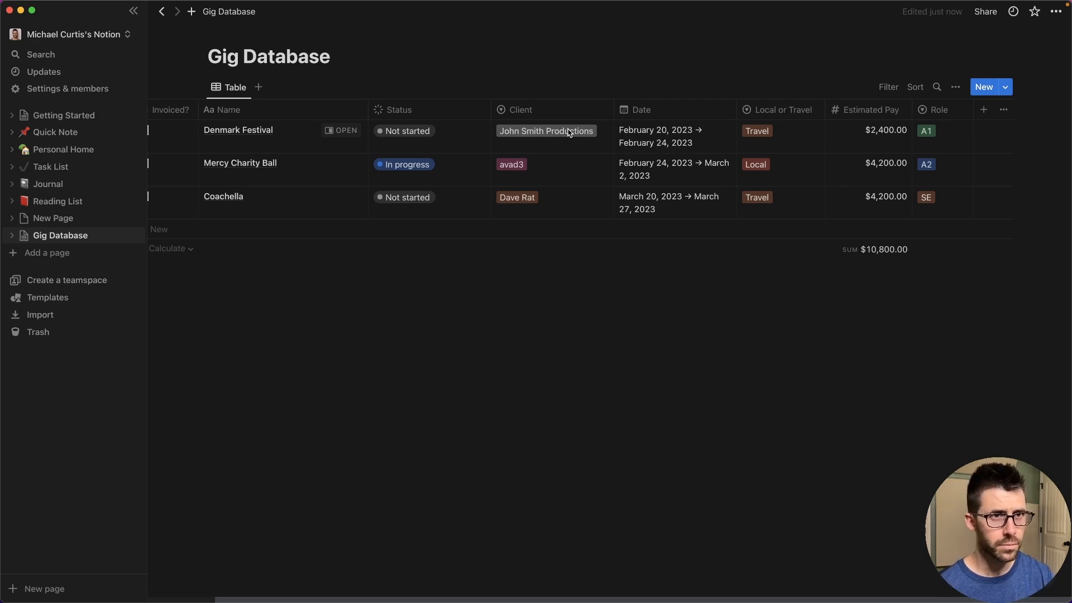
scroll(568, 132, left, 5)
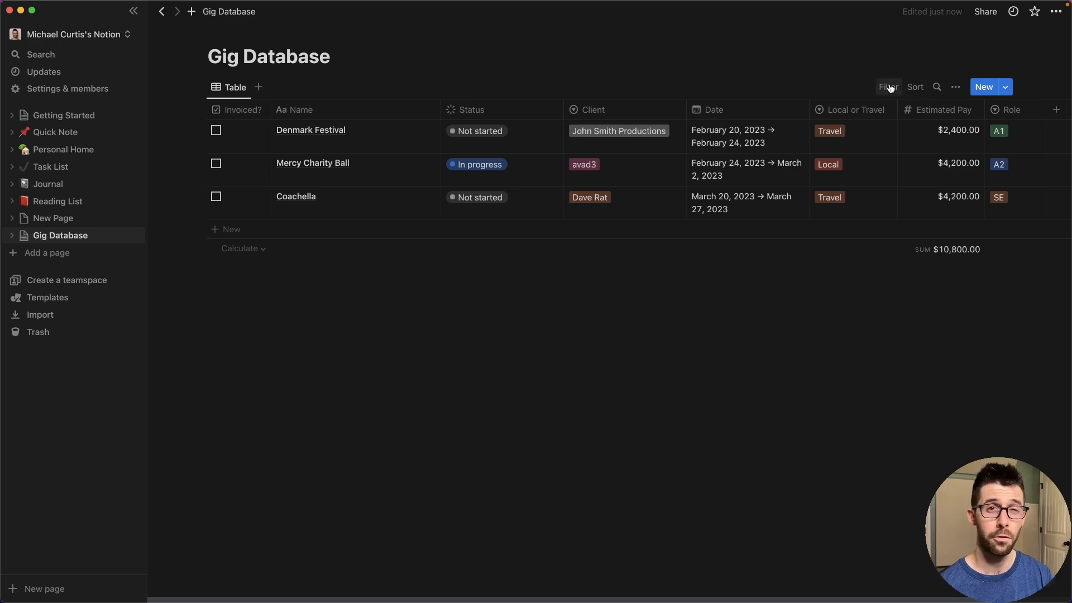
click(911, 88)
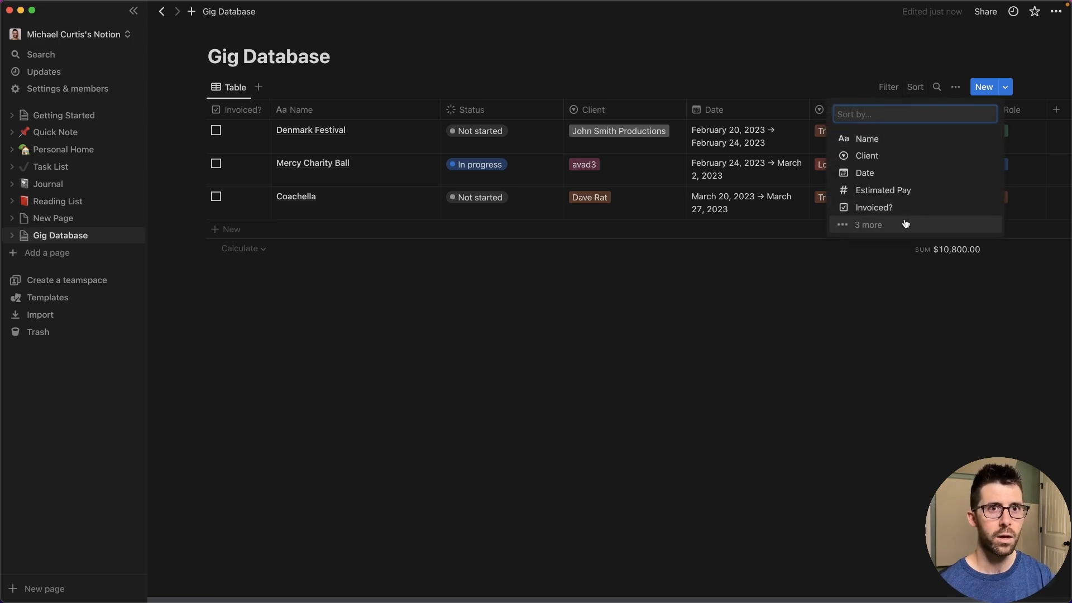
click(905, 224)
click(872, 208)
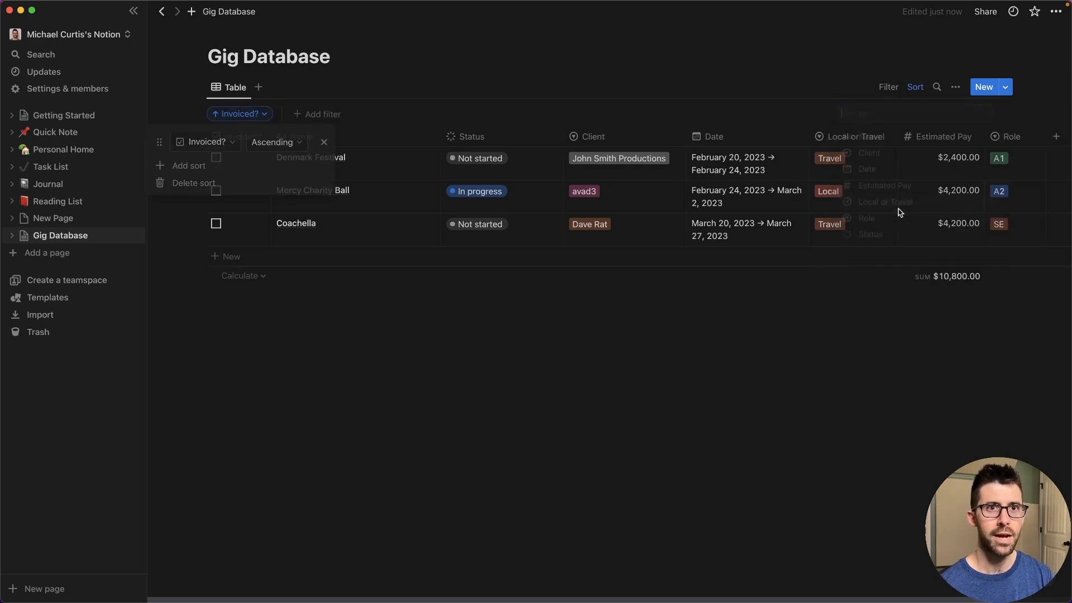
click(481, 389)
- Tick Invoiced? for Denmark Festival and Coachella, and switch the Invoiced? sort to descending
click(216, 157)
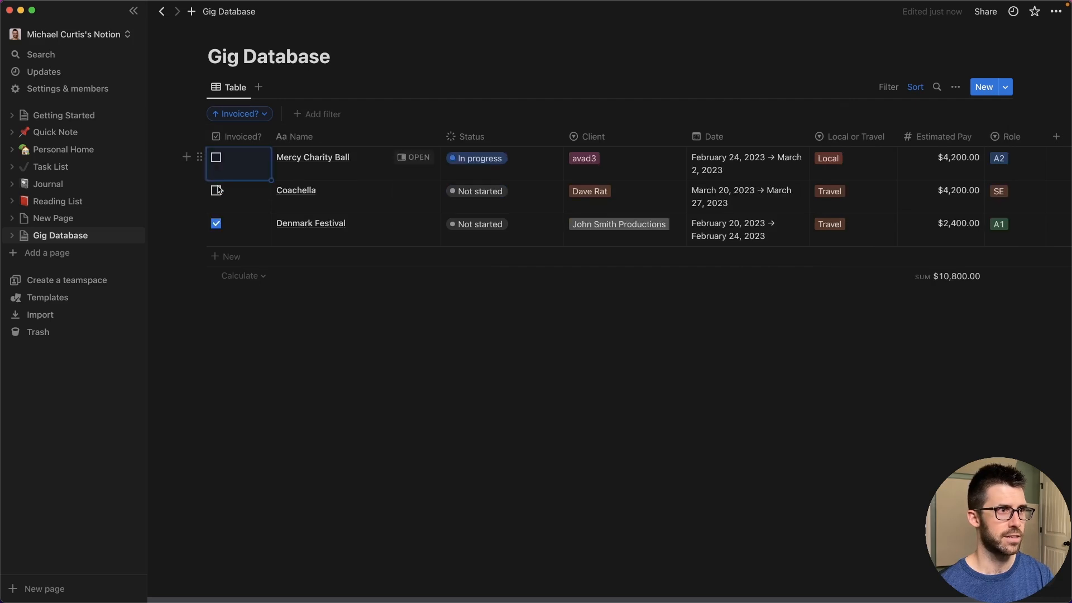
click(216, 190)
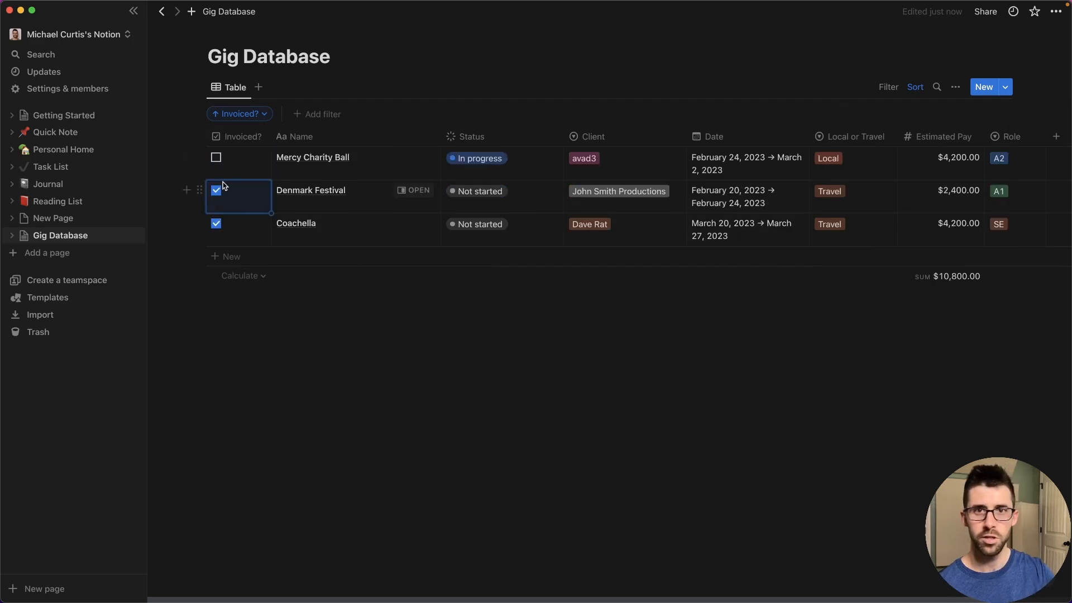
click(239, 114)
click(273, 142)
click(267, 181)
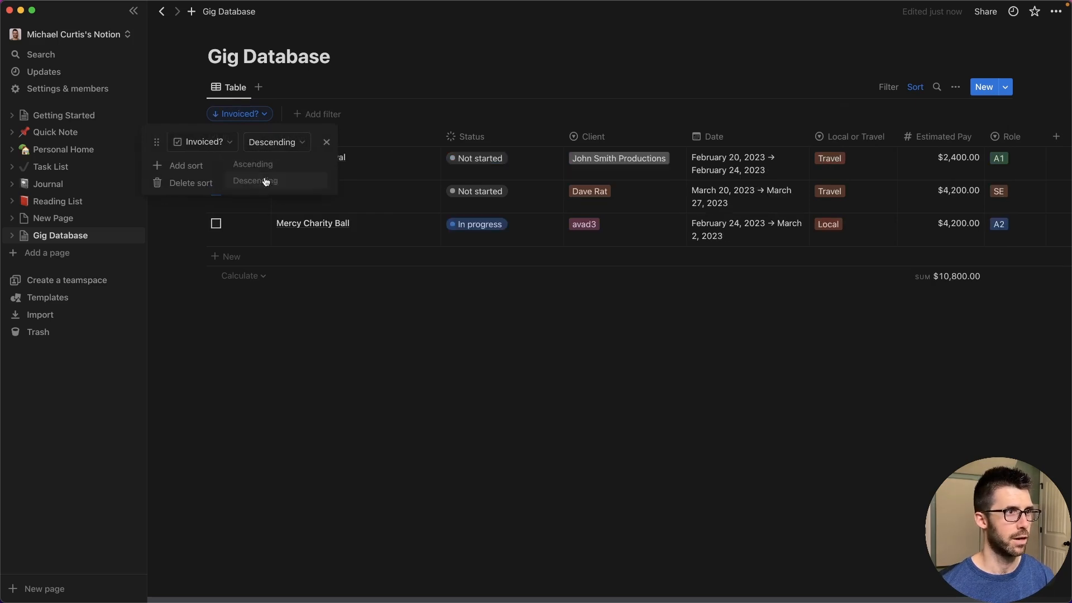
click(330, 363)
- Change the existing sort to Date in ascending order and untick Invoiced? for Coachella and Denmark Festival
click(913, 87)
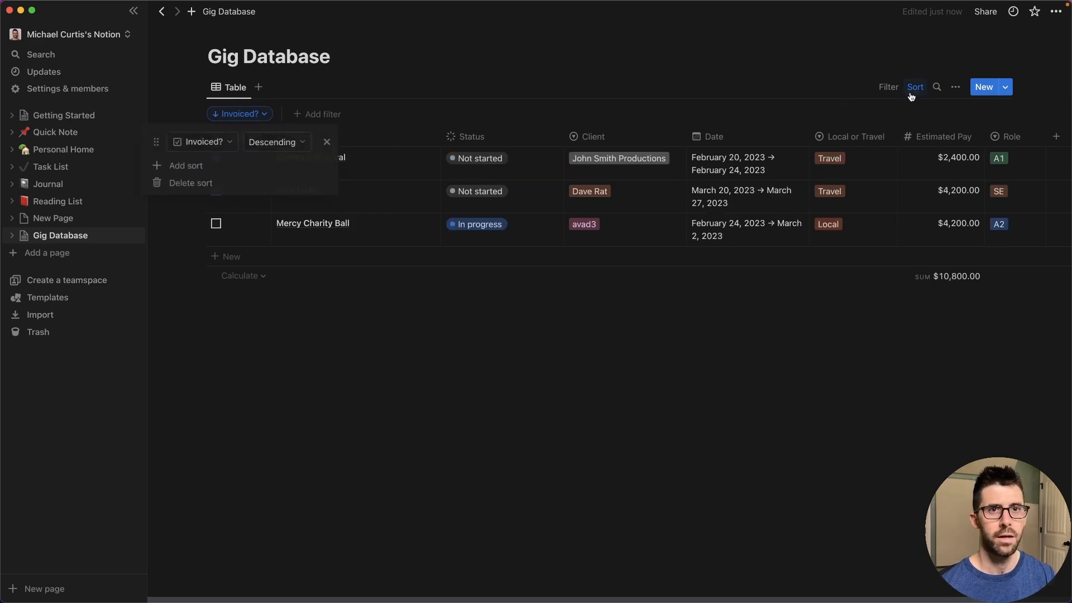
click(233, 144)
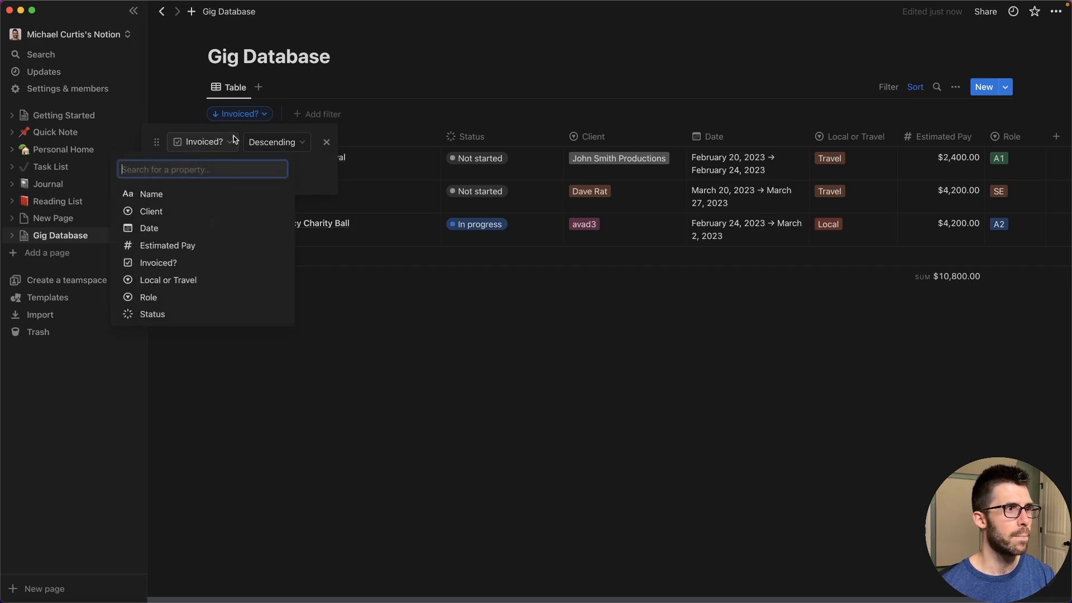
click(222, 229)
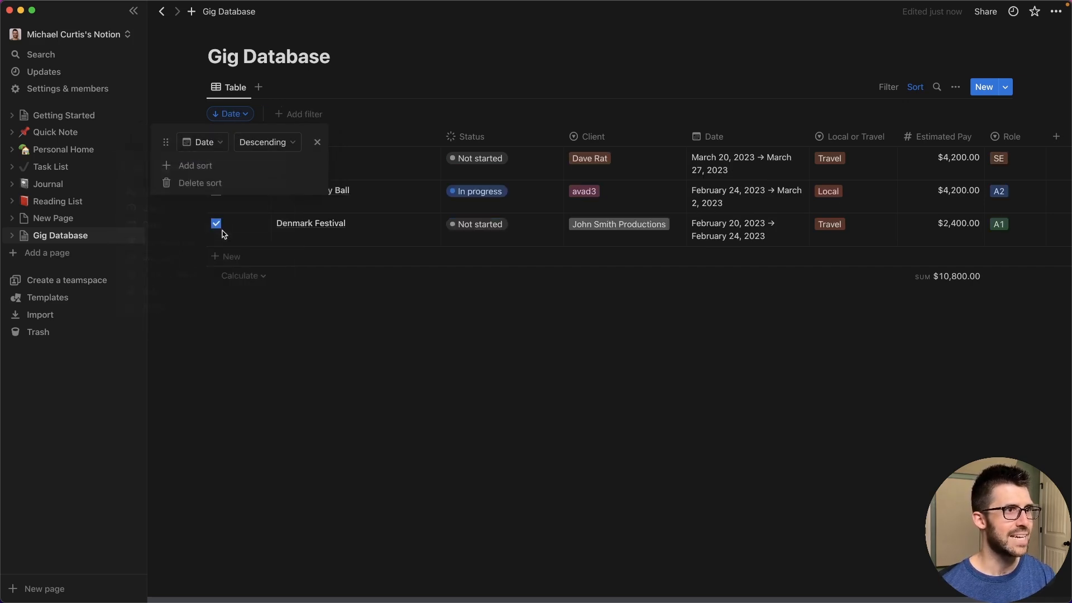
click(274, 142)
click(270, 165)
click(581, 423)
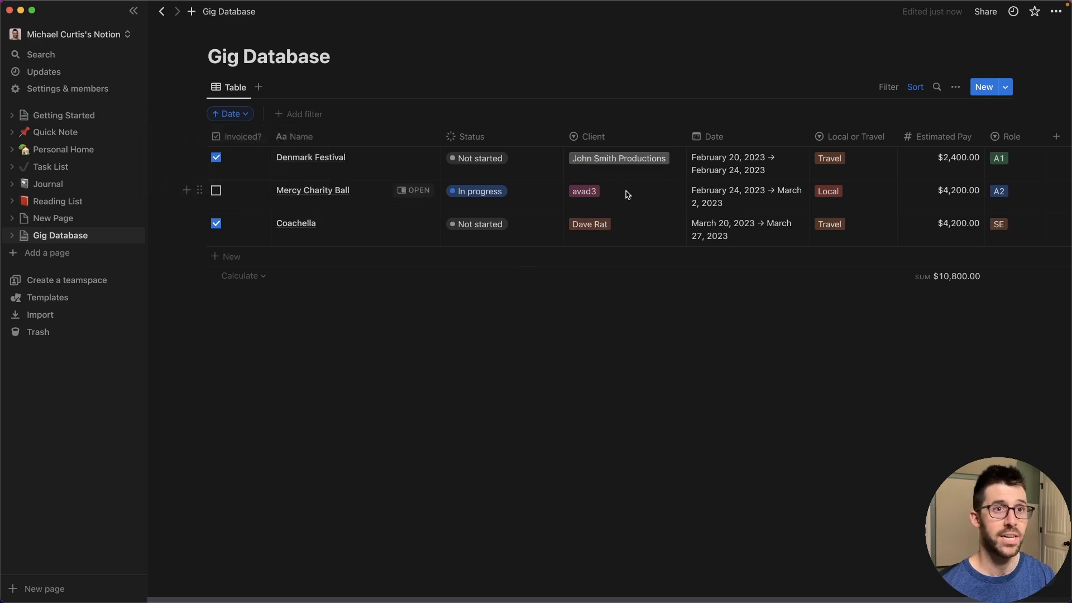
click(216, 223)
click(216, 157)
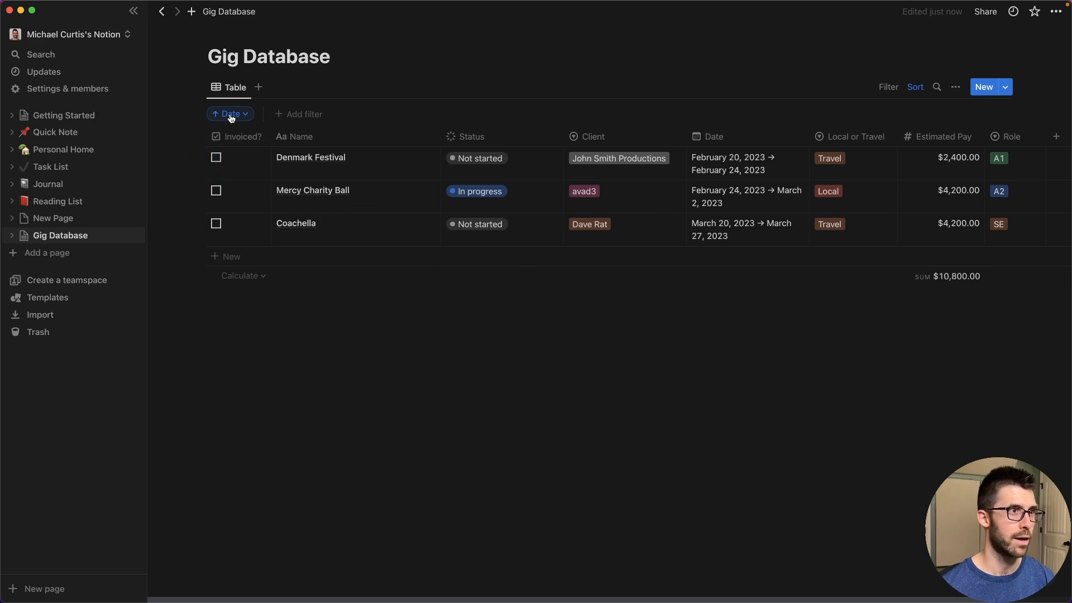
- Add a second sort by Status, place it above the Date sort, and set it to descending
click(229, 114)
click(195, 165)
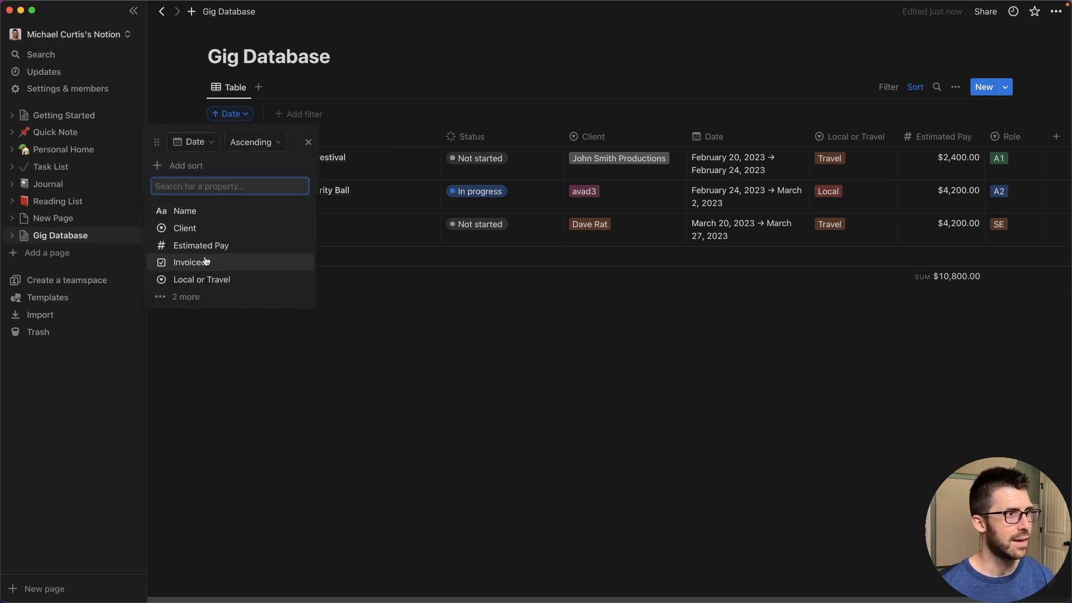
text(status)
click(226, 212)
drag(156, 166, 156, 141)
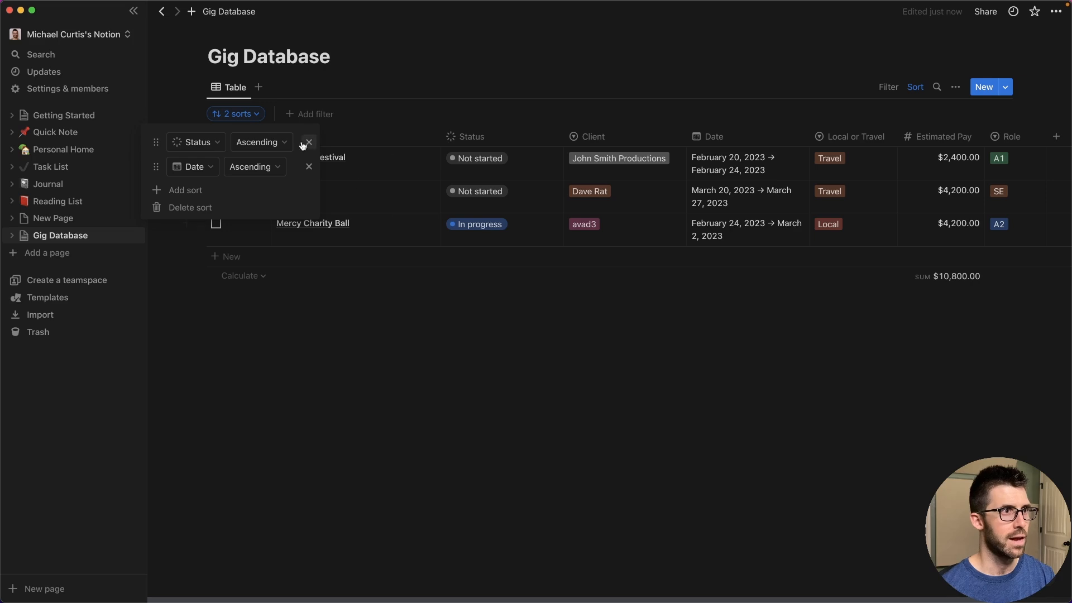
click(274, 143)
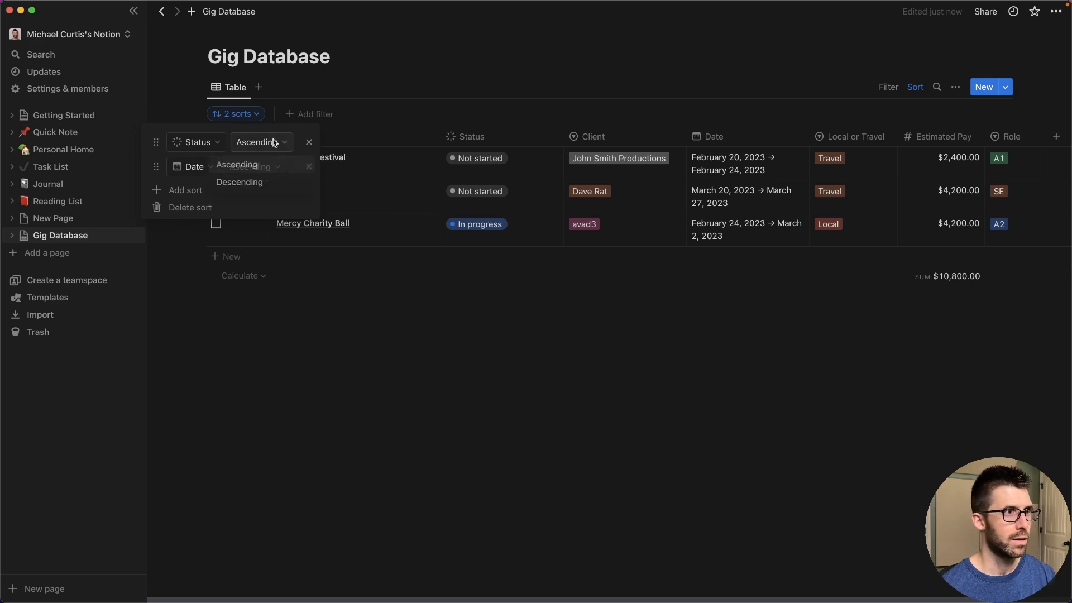
click(268, 179)
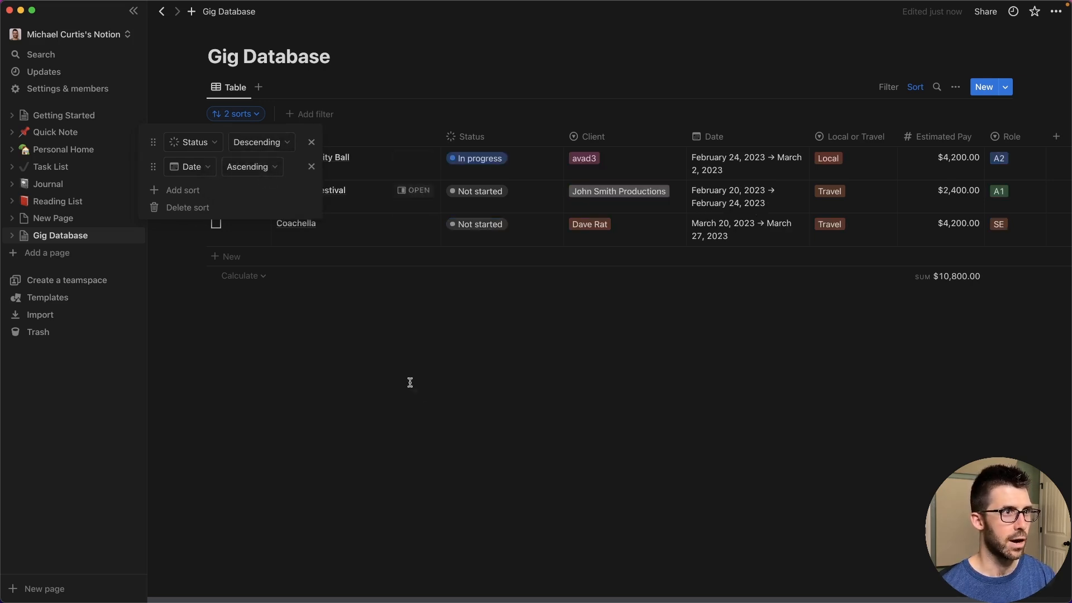
click(425, 419)
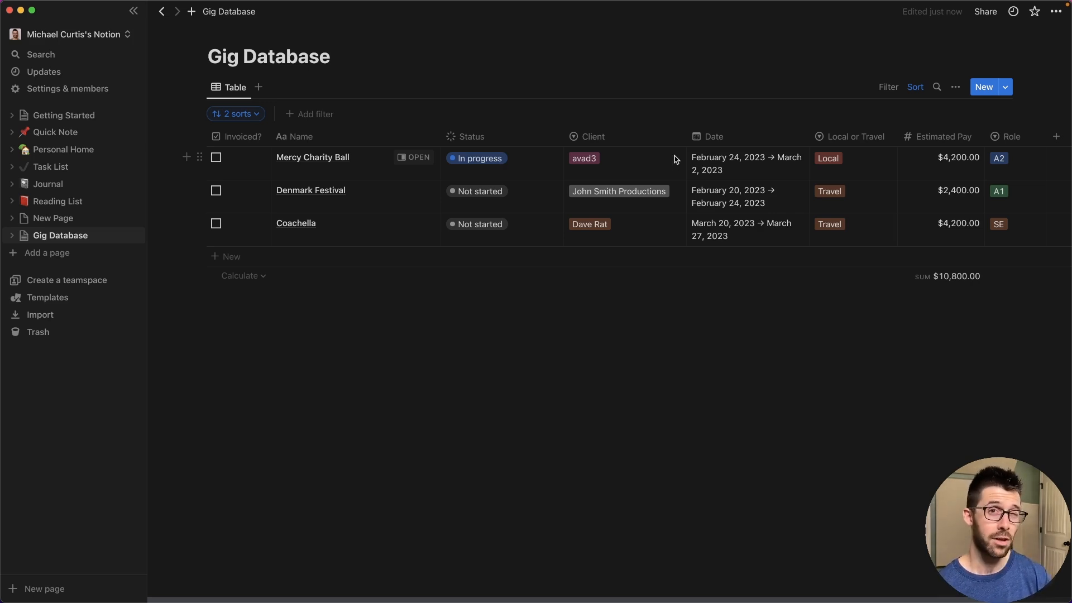
- Filter the table to gigs whose Invoiced? is Unchecked and tick Invoiced? for Mercy Charity Ball
click(887, 88)
click(897, 87)
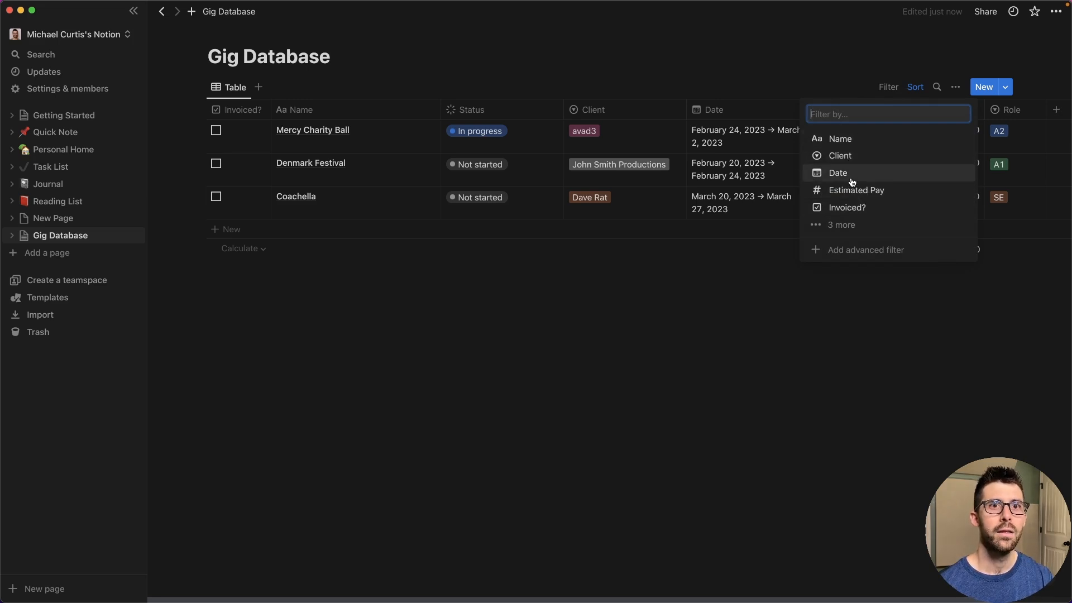
click(848, 224)
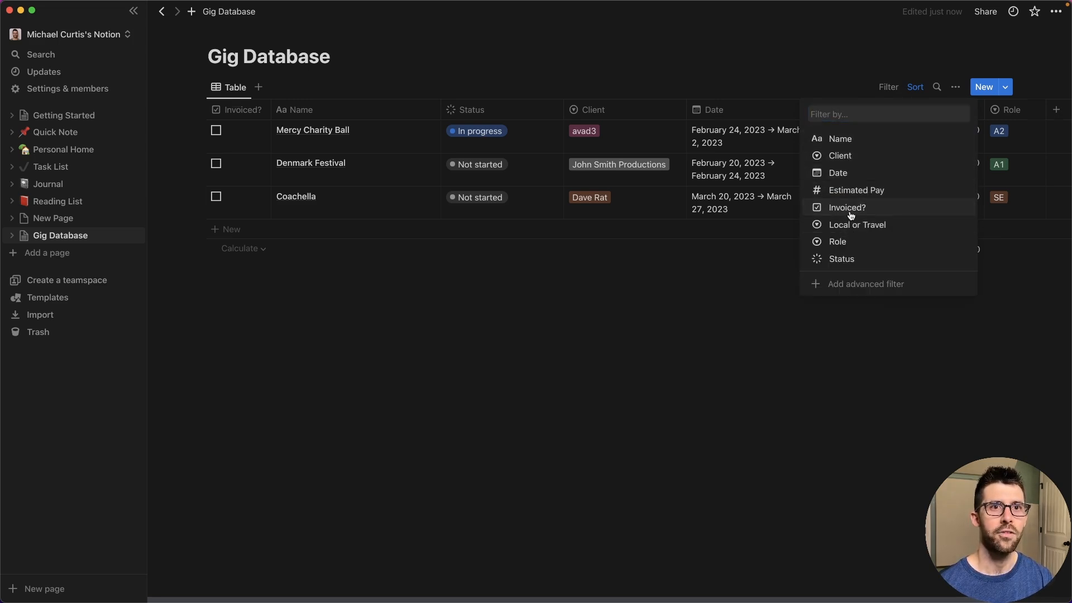
click(851, 211)
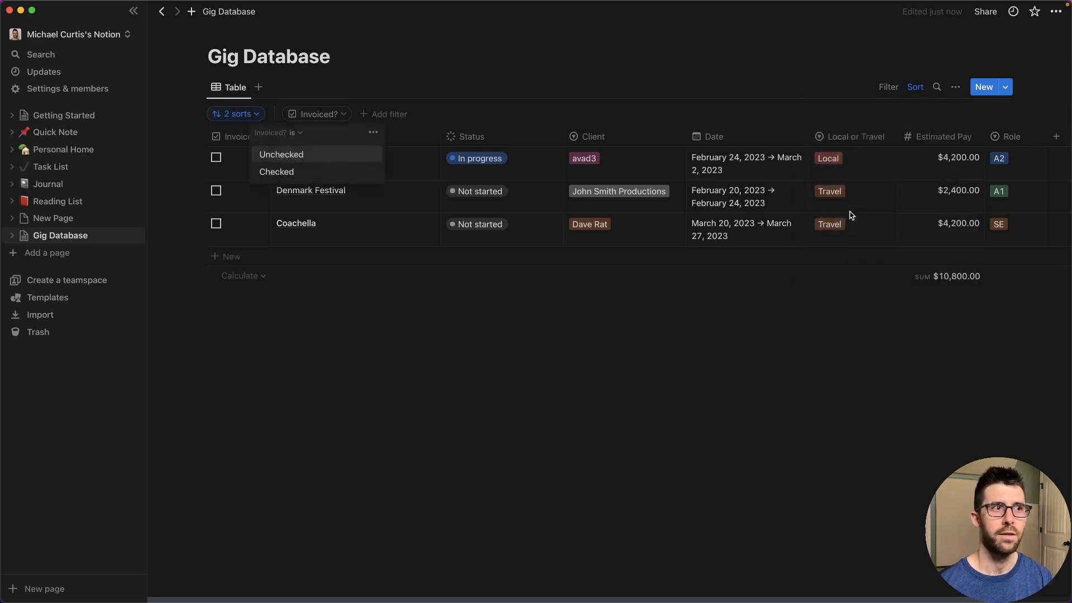
click(295, 157)
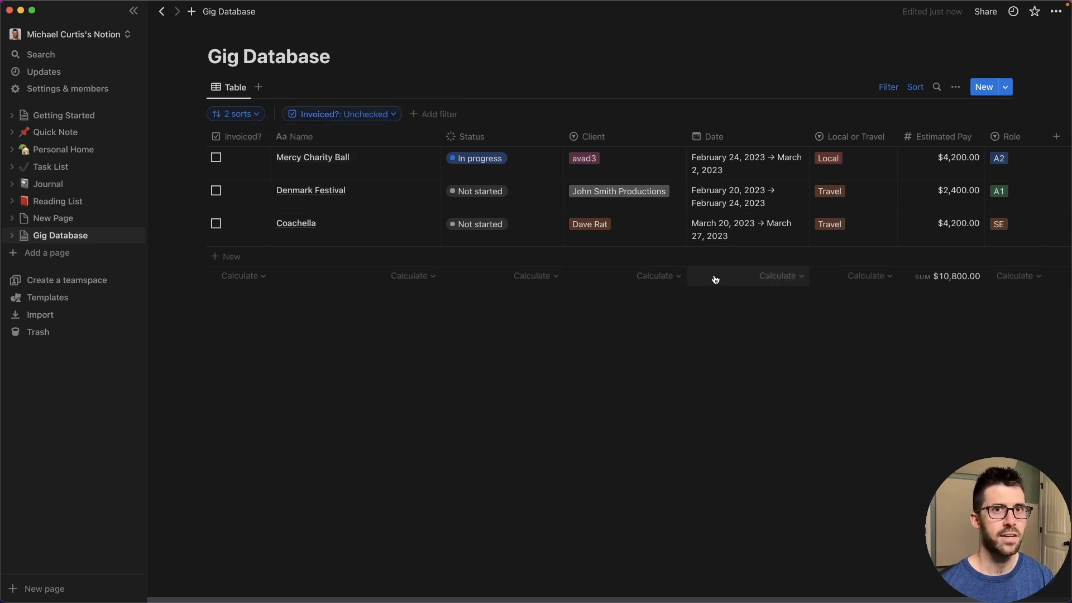
click(216, 158)
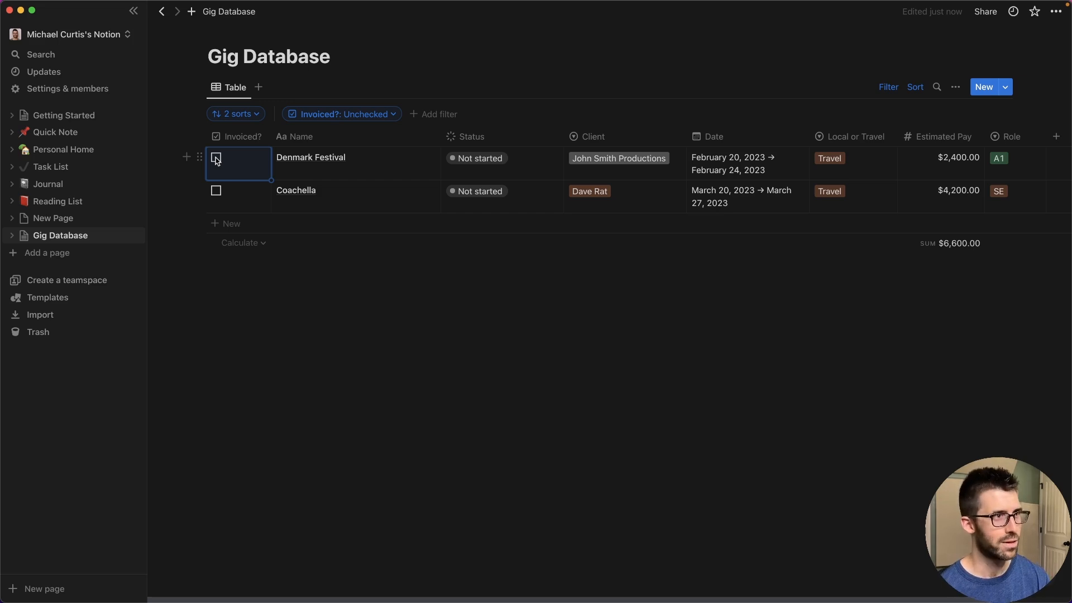
- Undo the Invoiced? tick for Mercy Charity Ball and rename the table view as All Data
key(super+z)
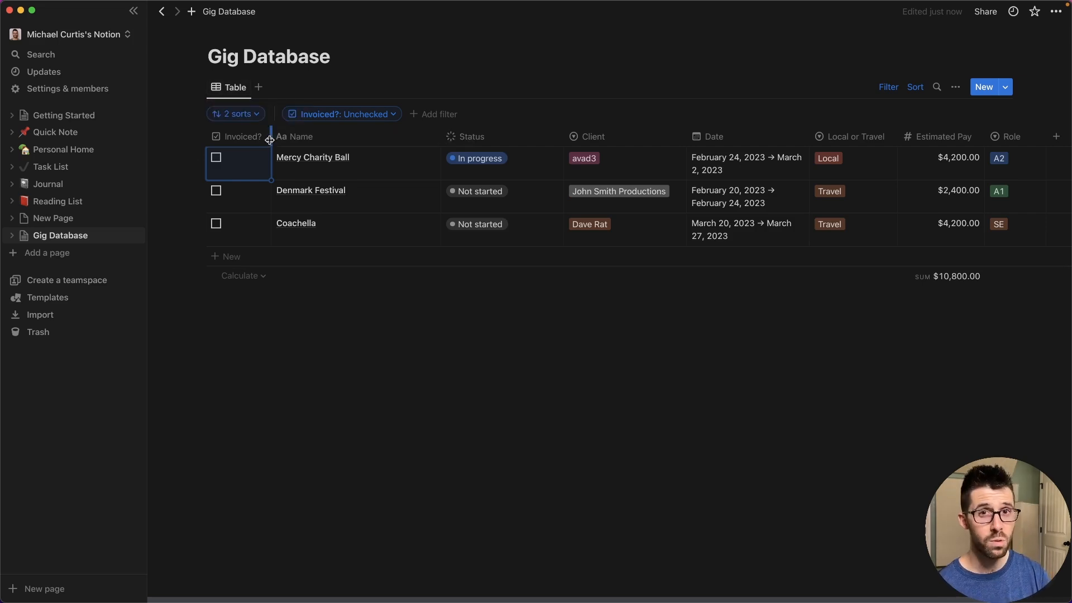
click(239, 89)
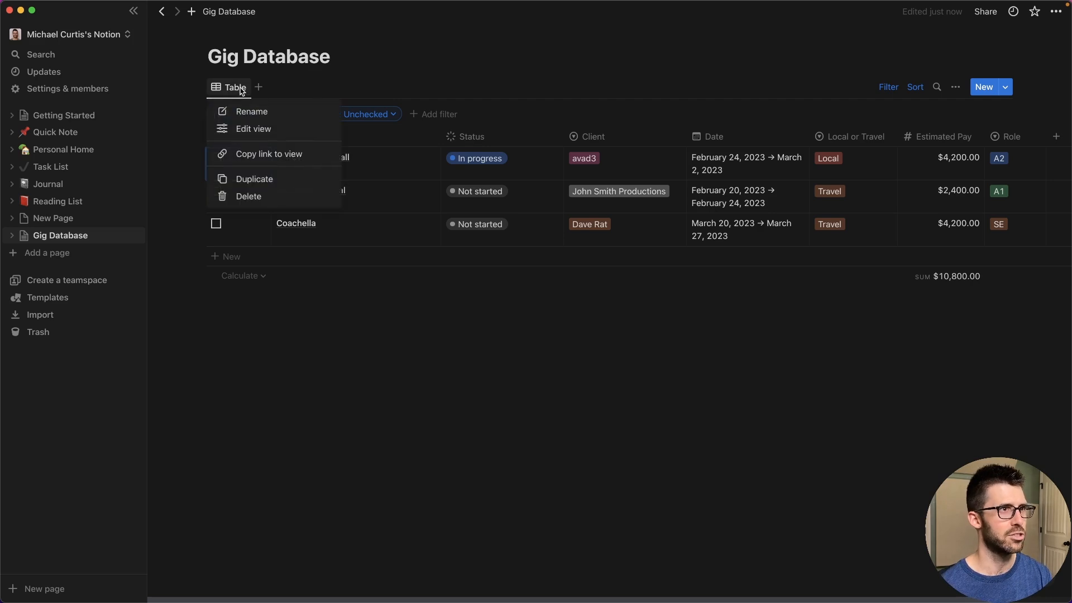
click(252, 112)
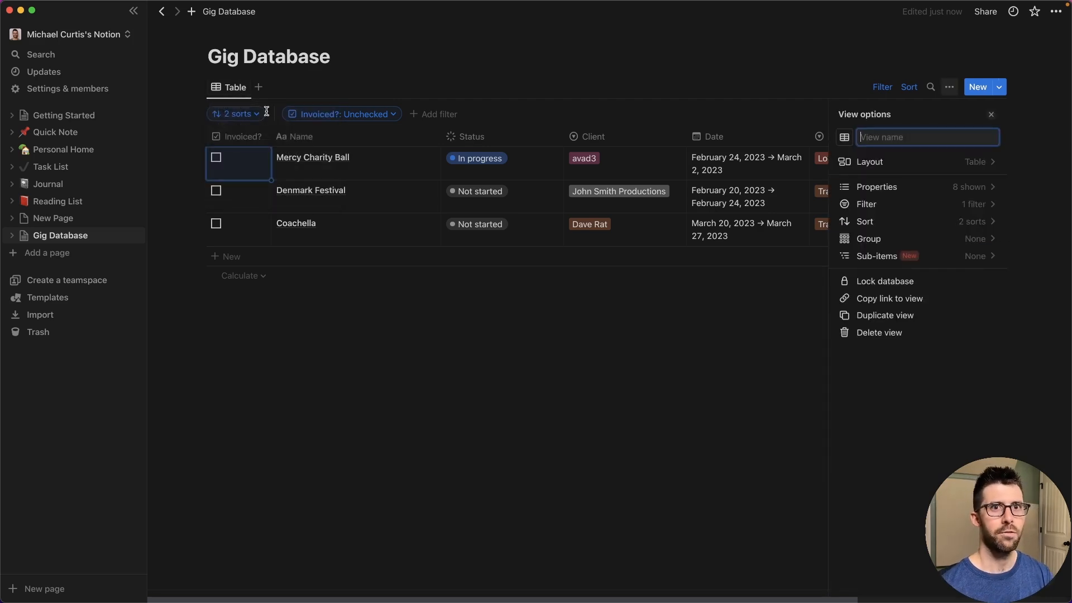
text(All Data)
click(397, 495)
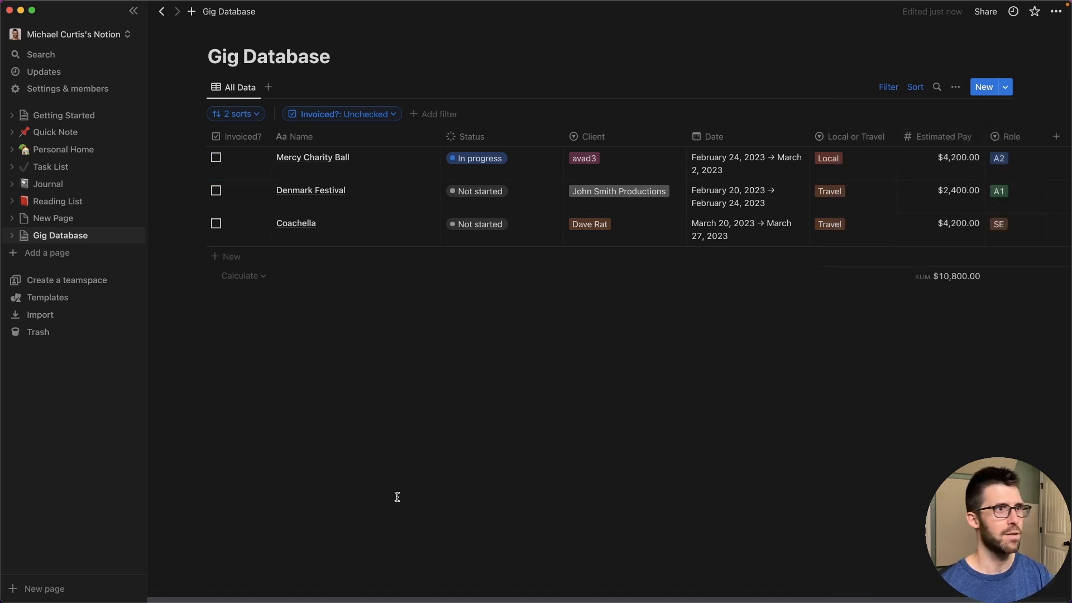
- Delete the Invoiced? filter and remove both the Status and Date sorts from the All Data view
click(383, 115)
click(399, 137)
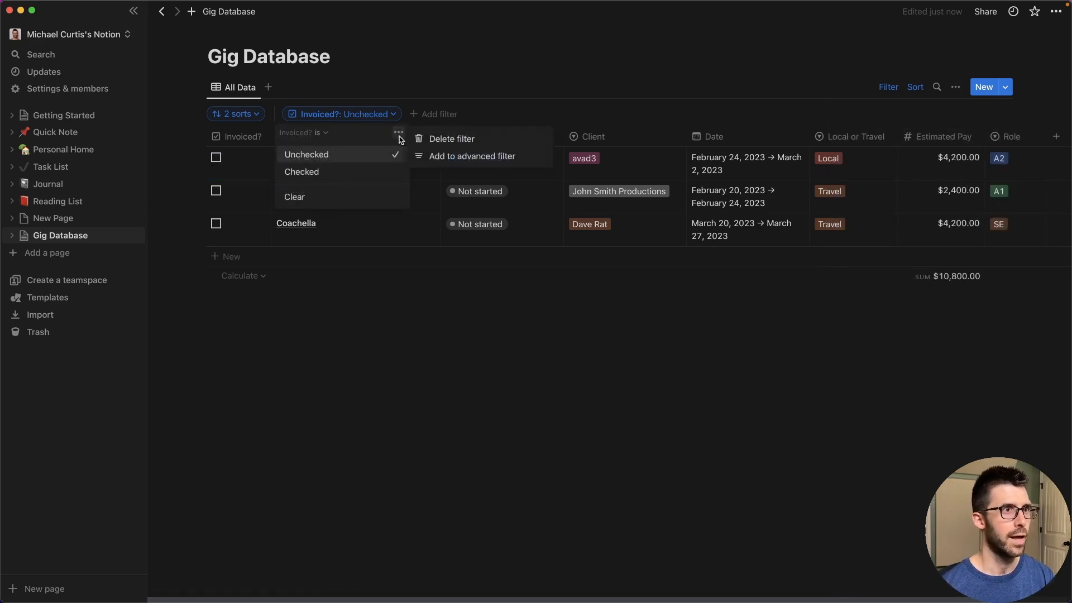
click(440, 139)
click(251, 114)
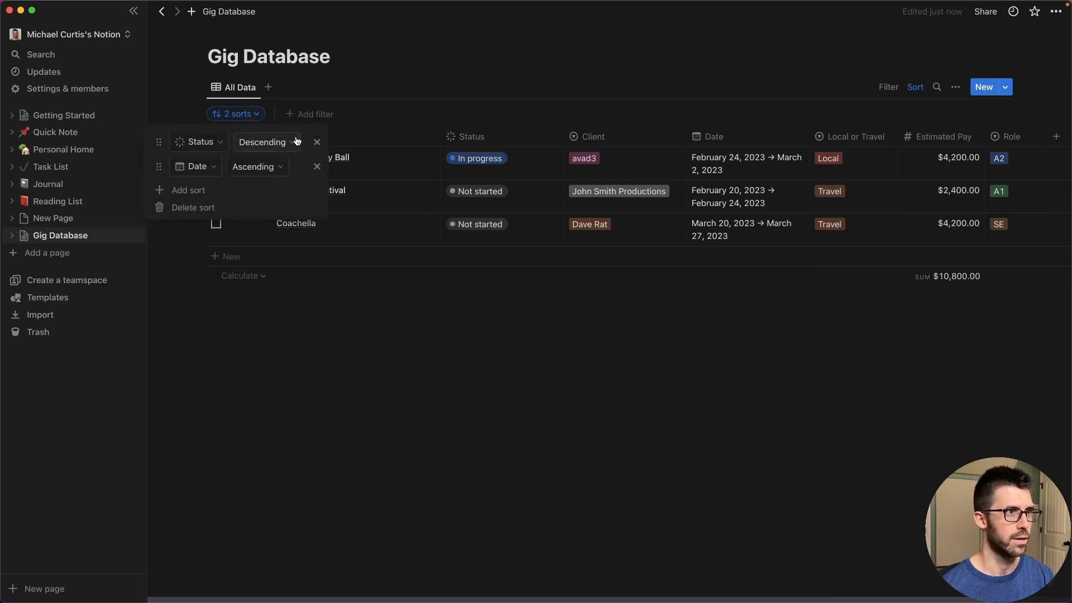
click(317, 142)
click(317, 141)
click(309, 470)
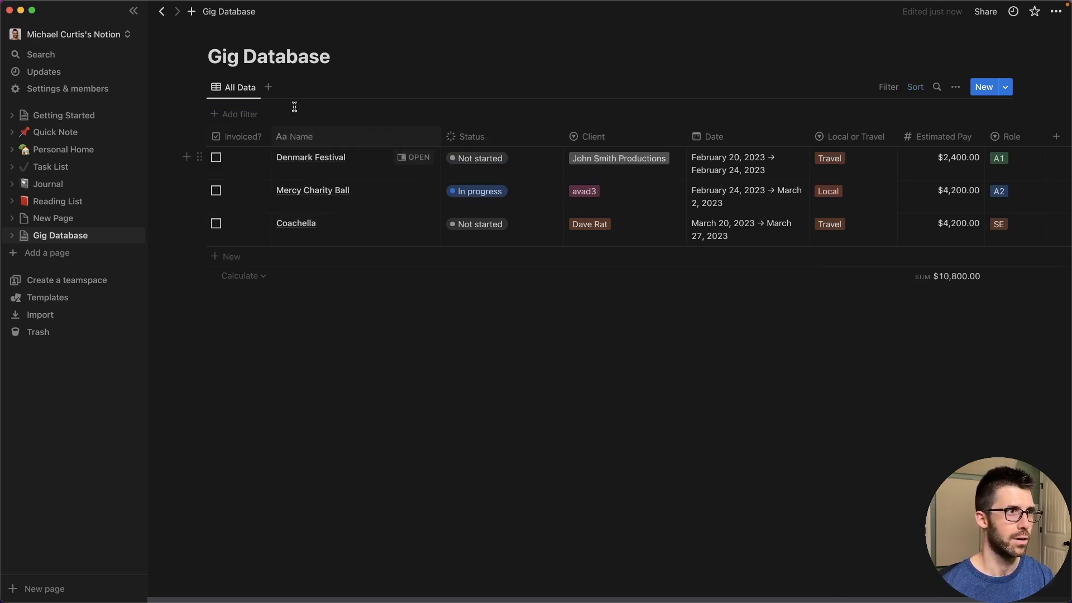
- Rename the All Data view as Raw
click(241, 88)
click(316, 126)
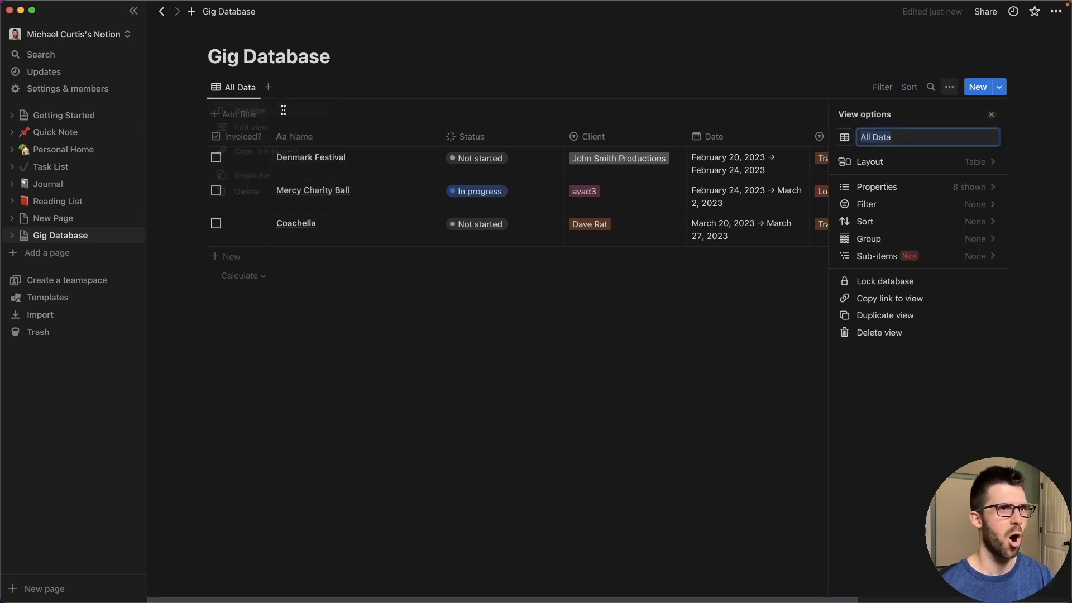
text(Raw)
key(Return)
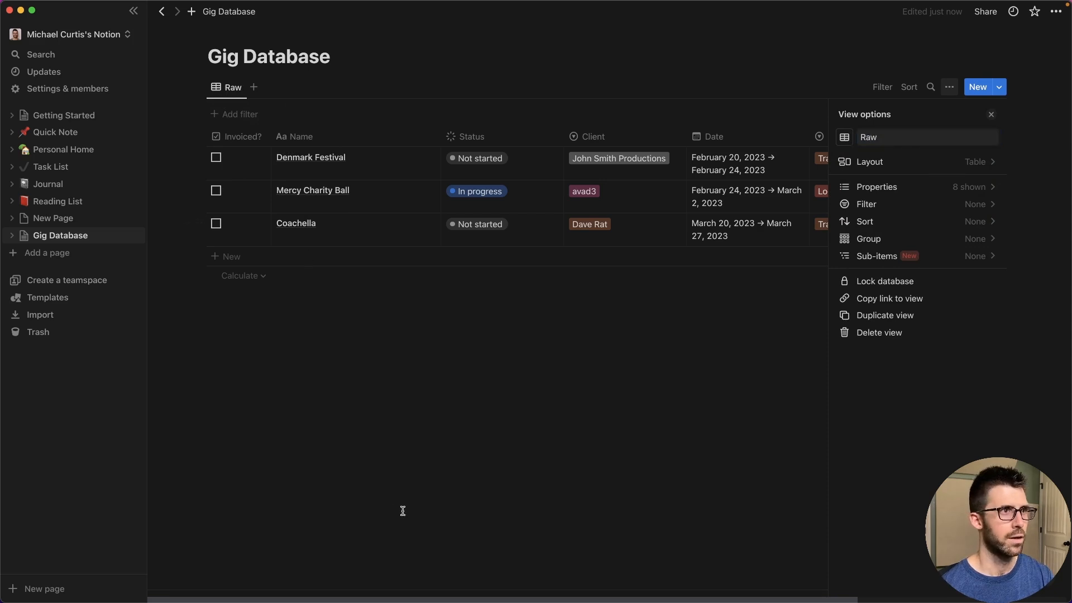
click(402, 511)
- Duplicate the Raw view and name the copy Local Day Rates
click(225, 87)
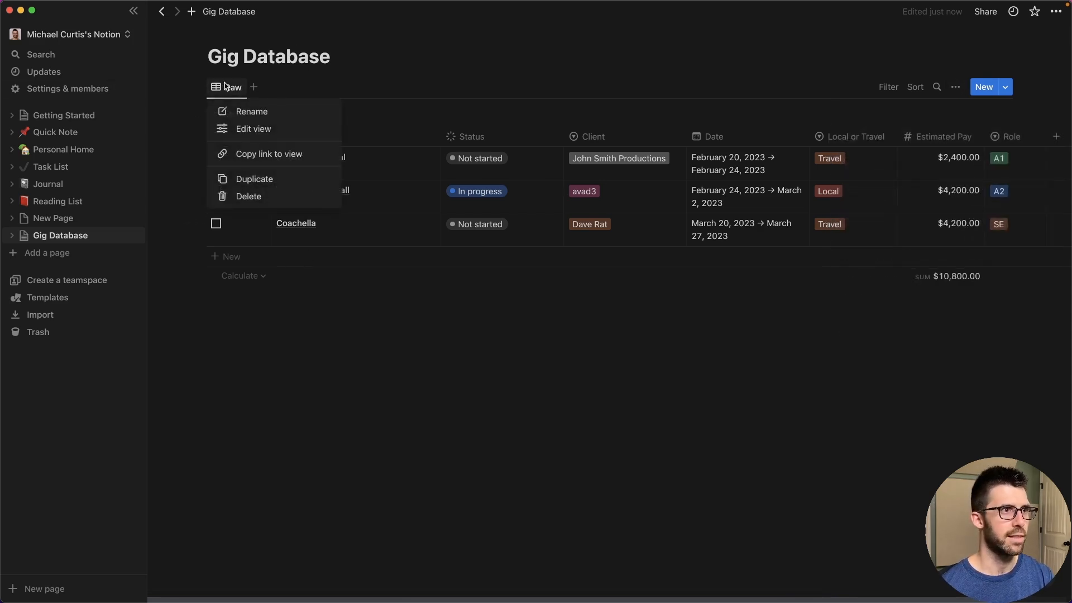
click(256, 179)
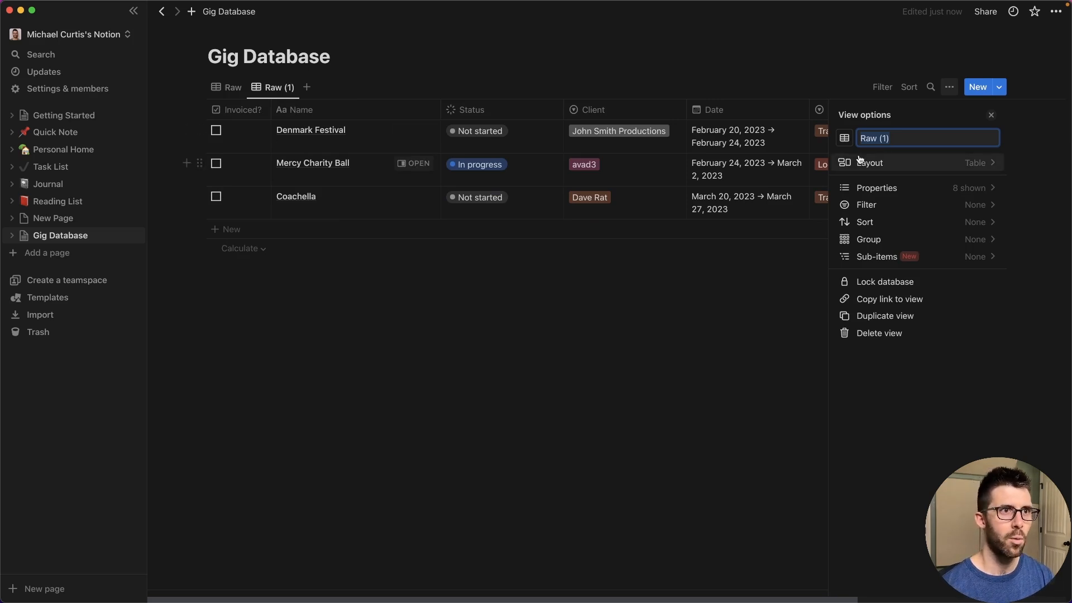
text(Local Day Rates)
click(677, 368)
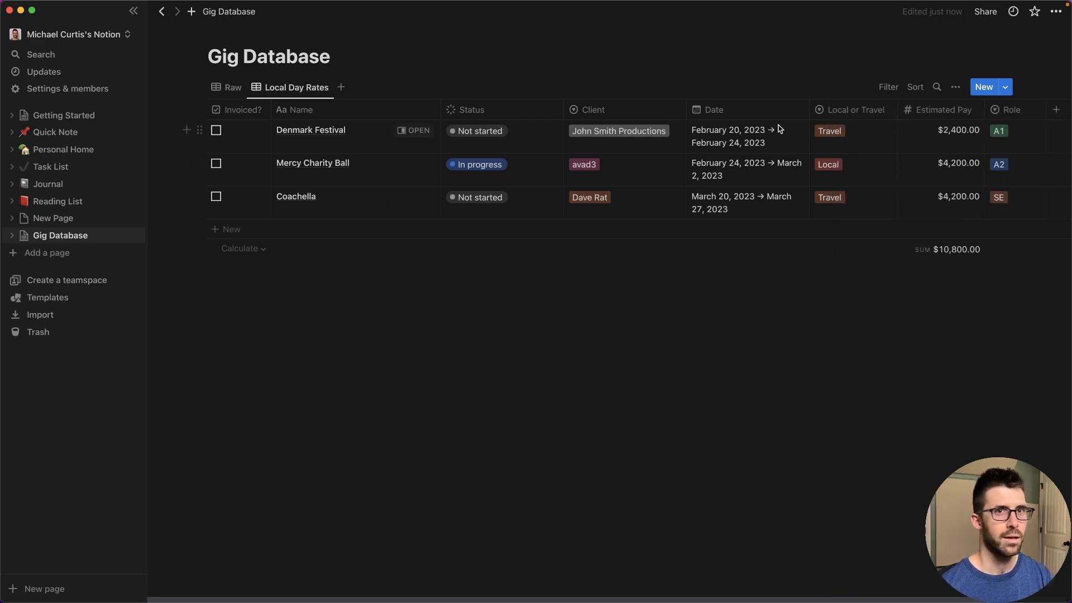
- Filter the Local Day Rates view to gigs whose Local or Travel is Local
click(888, 87)
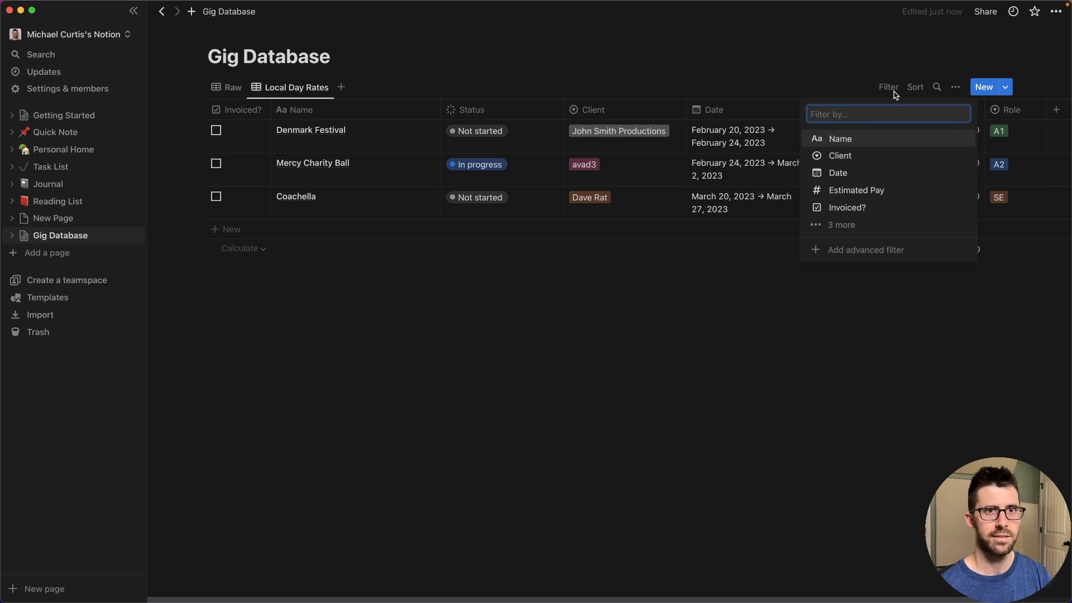
click(859, 225)
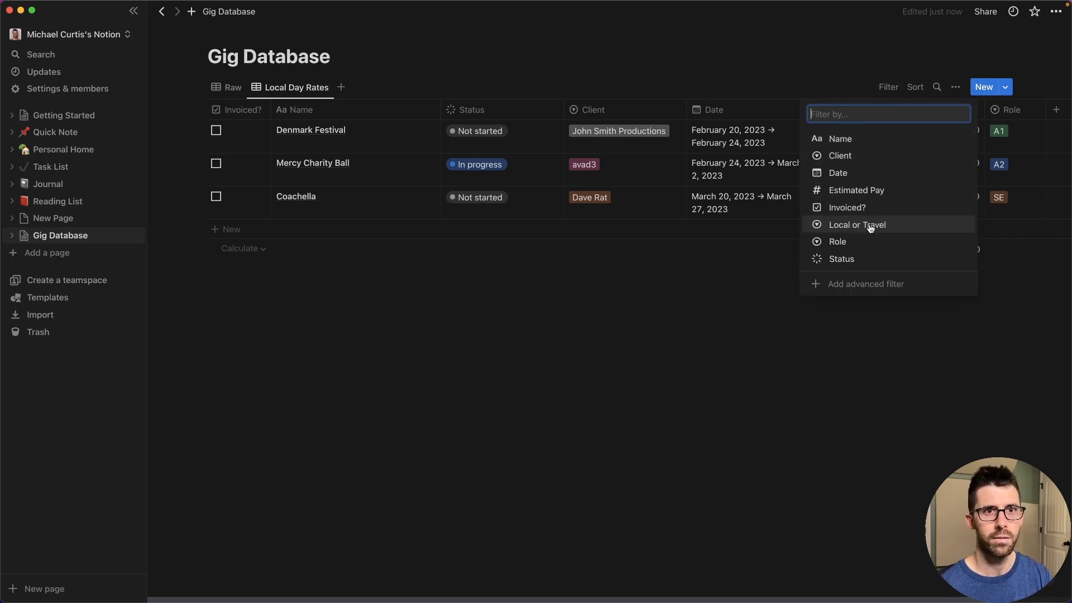
click(869, 225)
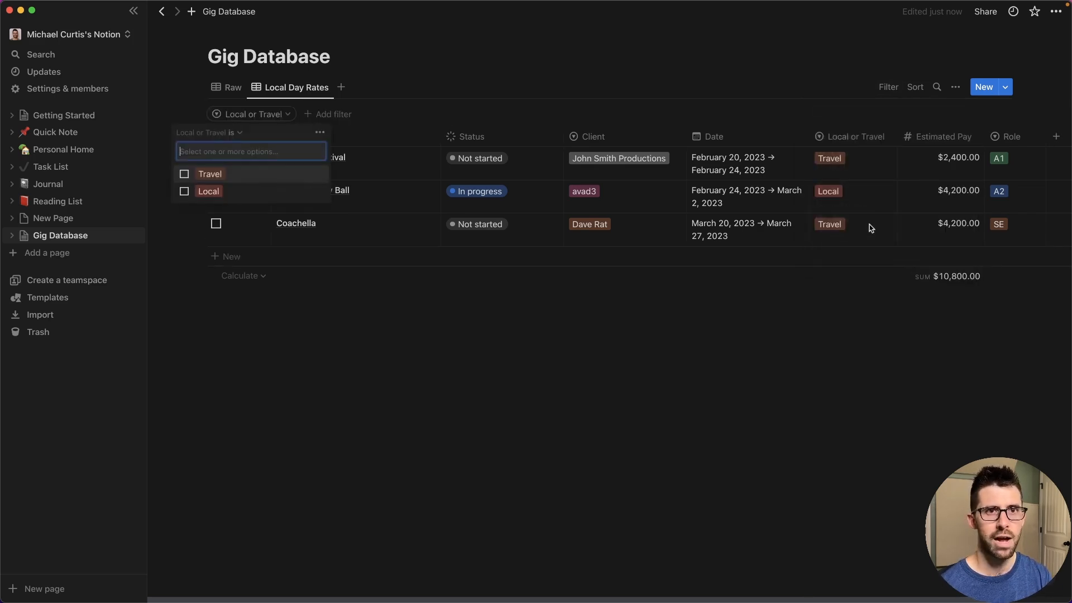
click(185, 192)
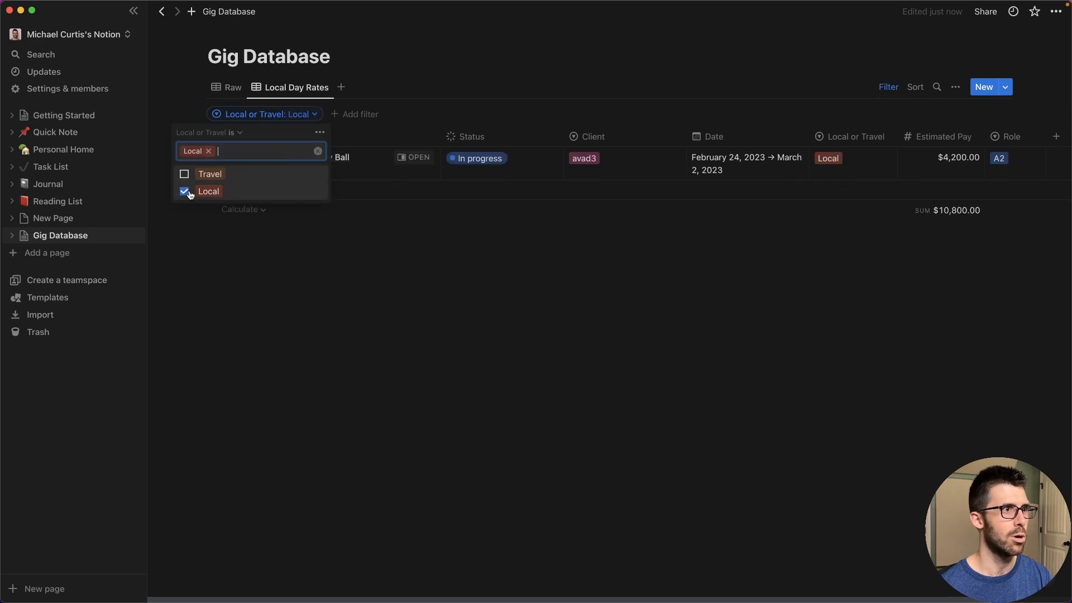
click(341, 314)
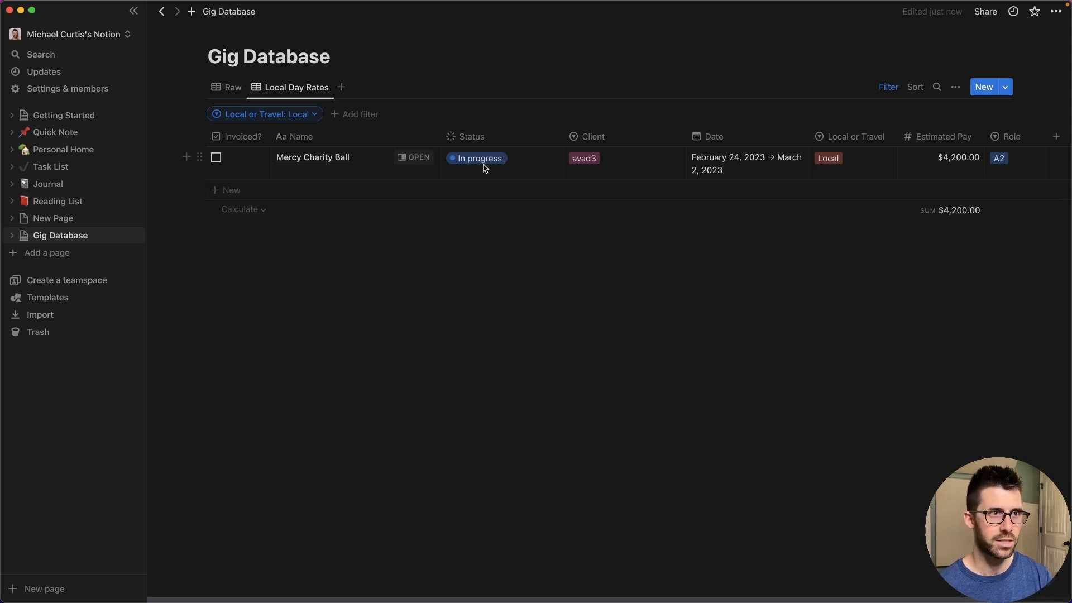
click(320, 114)
click(320, 113)
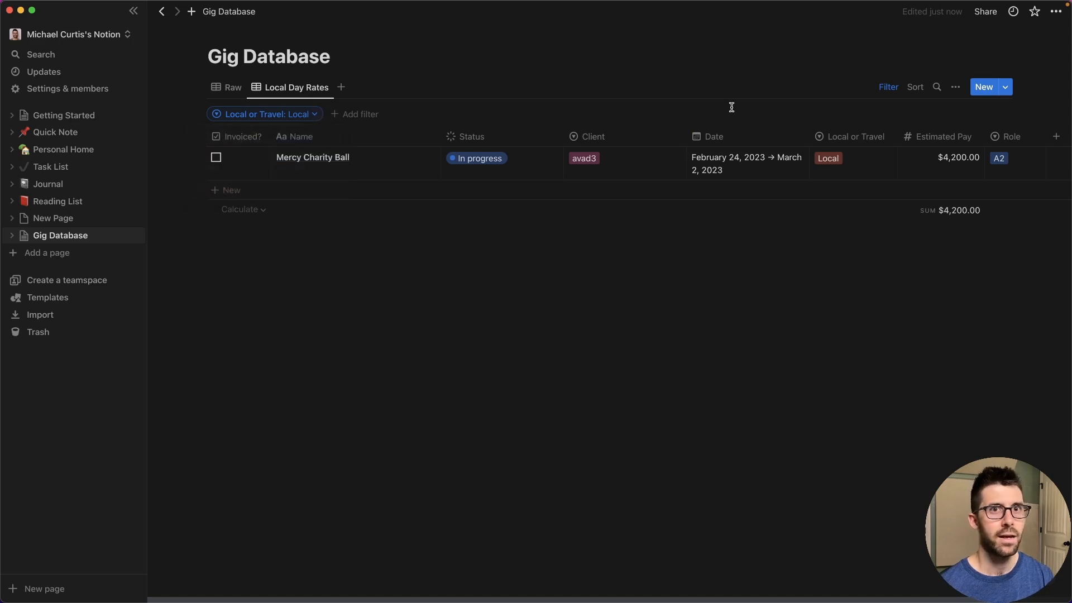
- Add a second filter to Local Day Rates so that Status is not Complete
click(360, 114)
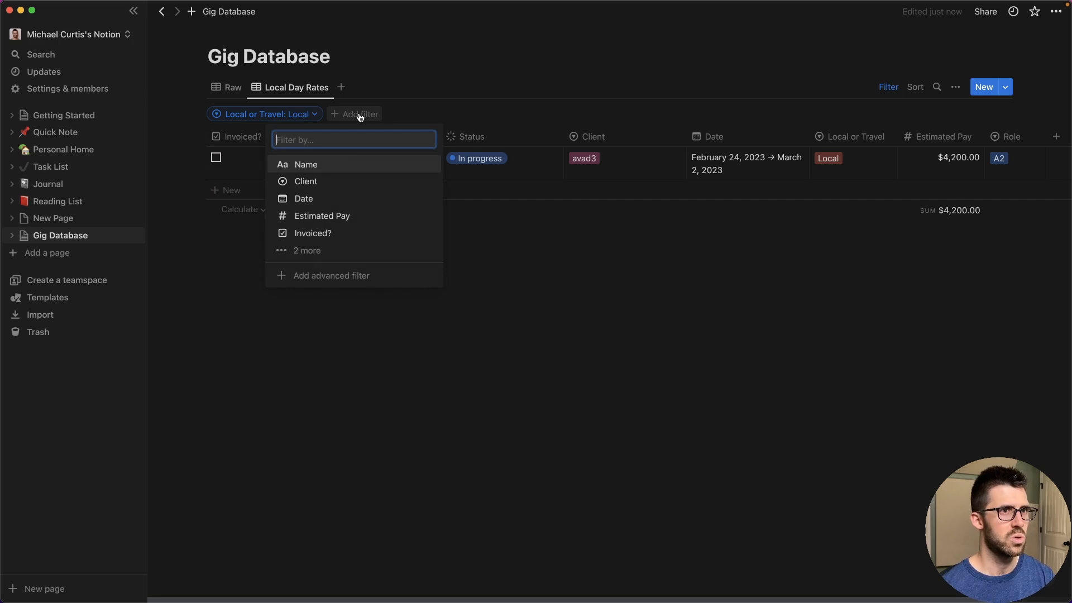
click(346, 250)
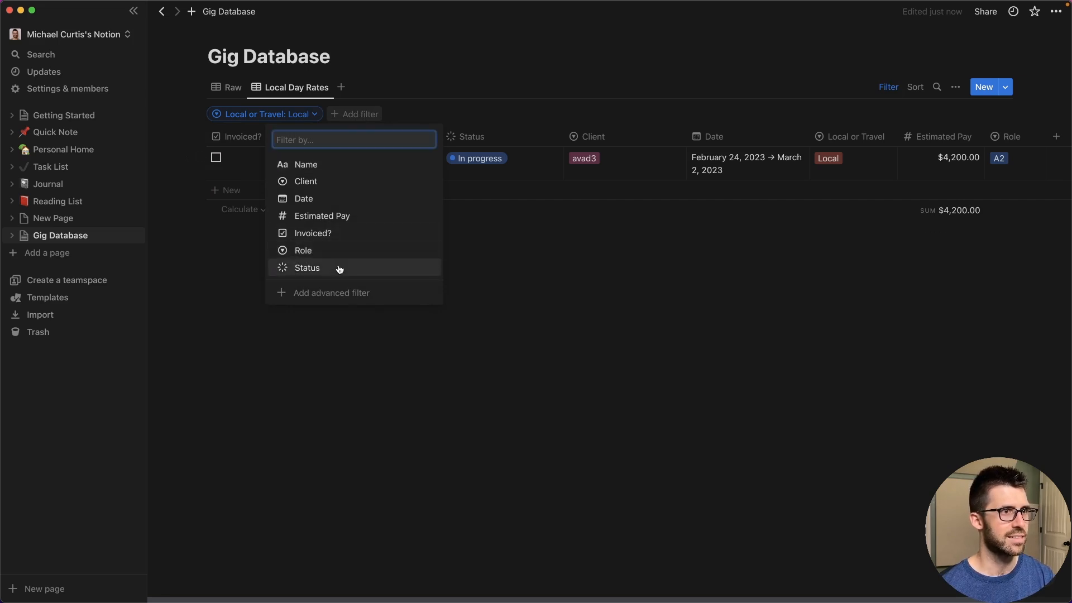
click(341, 267)
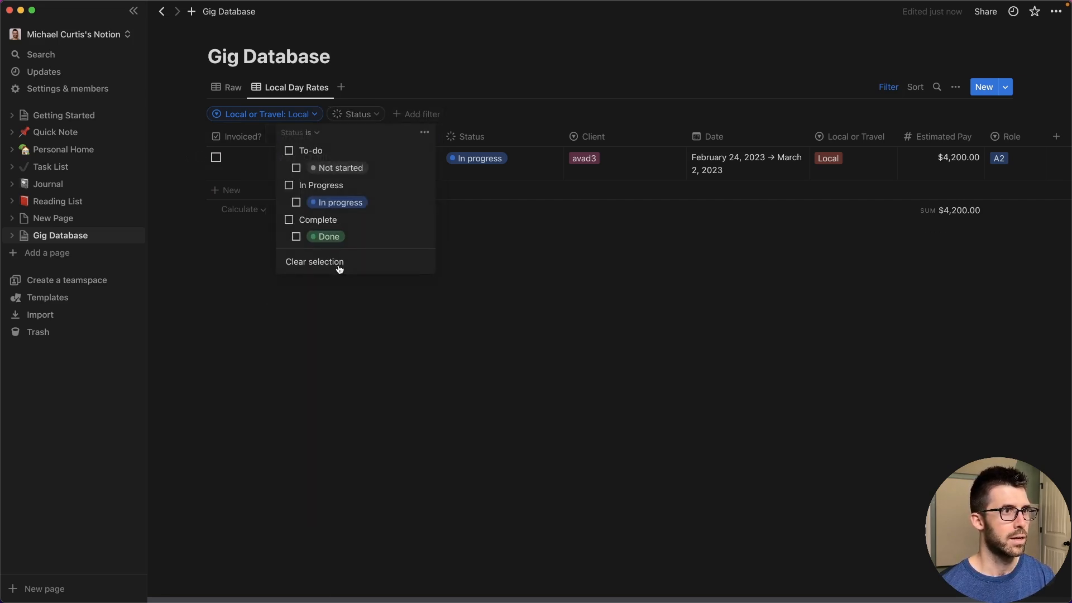
click(310, 133)
click(294, 169)
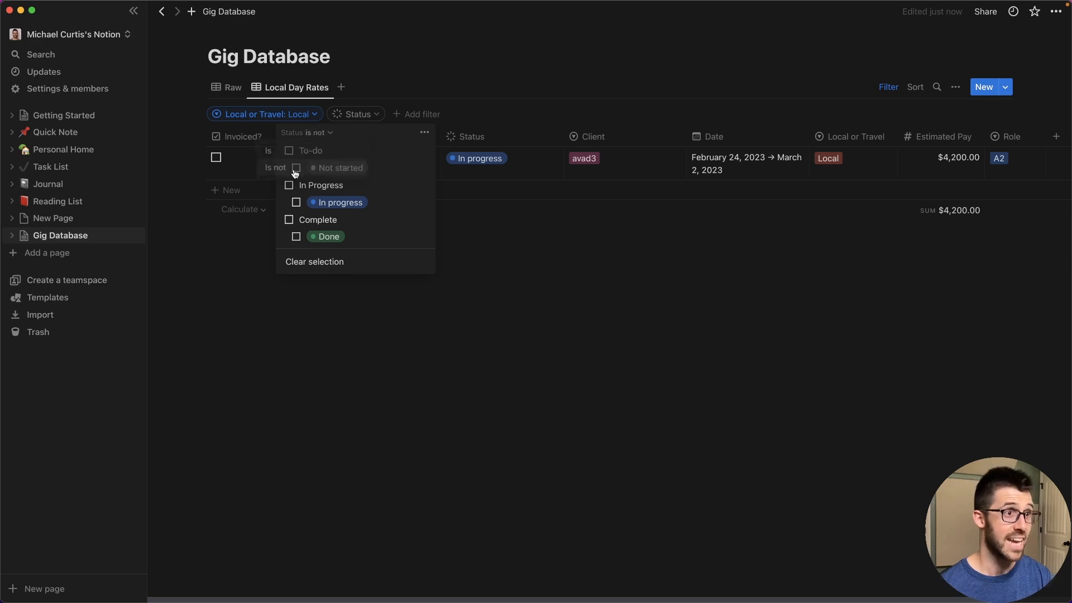
click(289, 220)
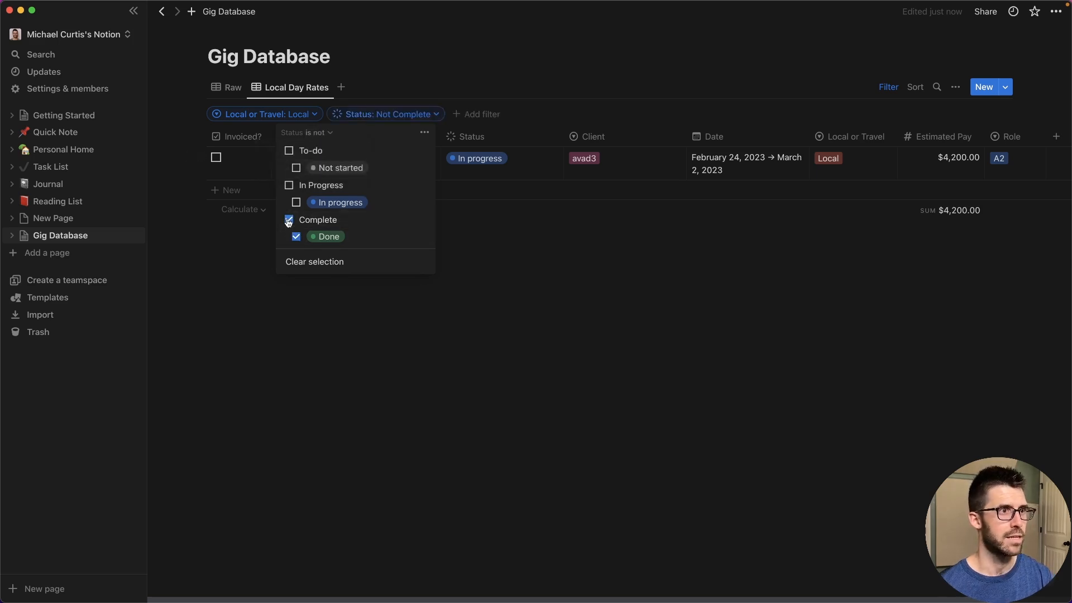
click(522, 371)
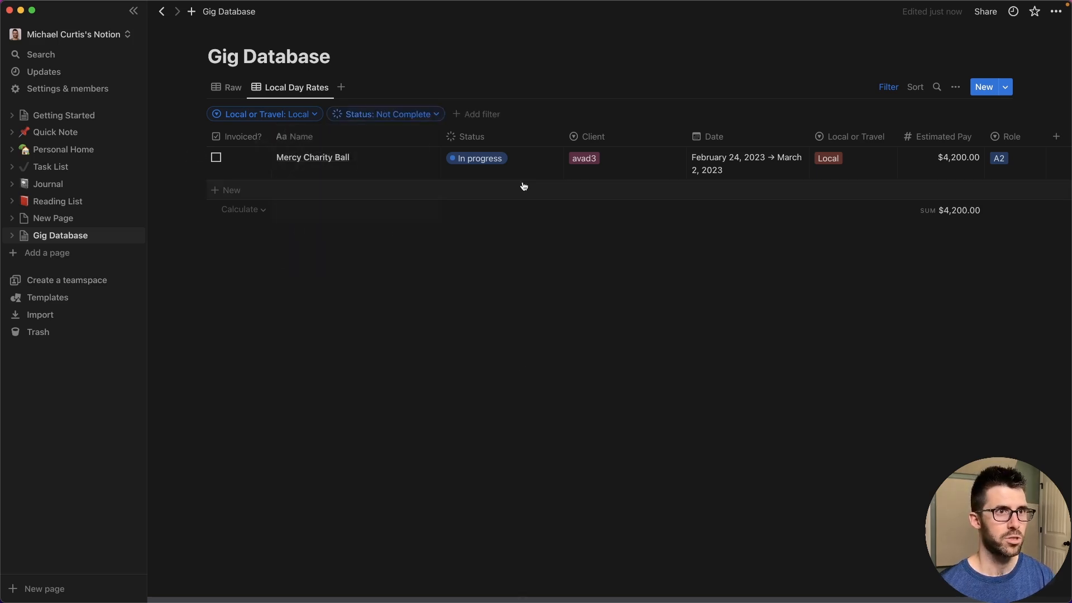
- Test the Status filter by setting Mercy Charity Ball's Status to Done, and undo that change
click(507, 163)
click(472, 288)
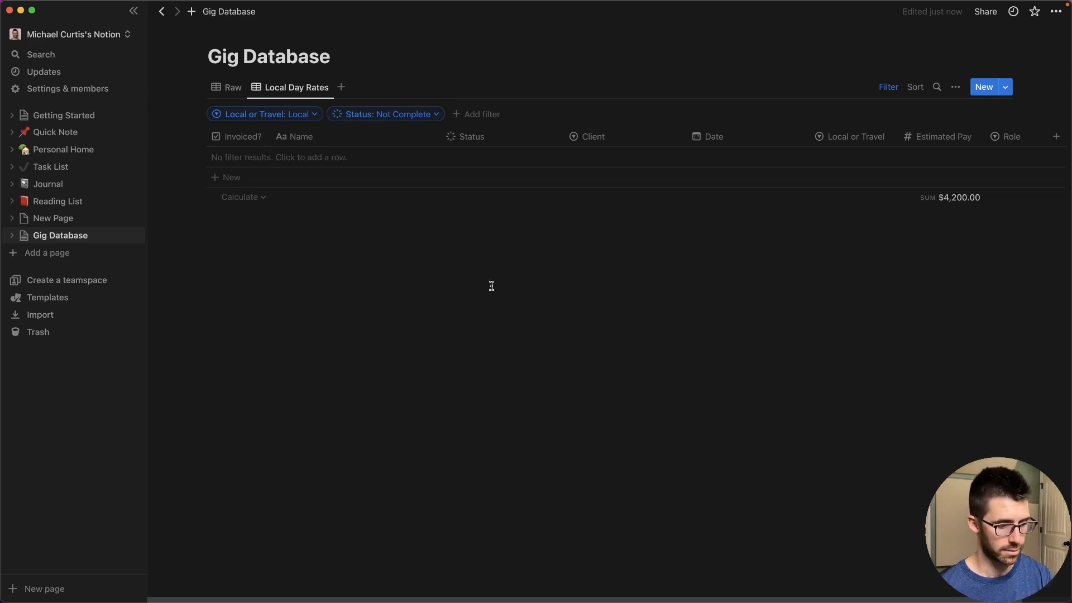
key(super+z)
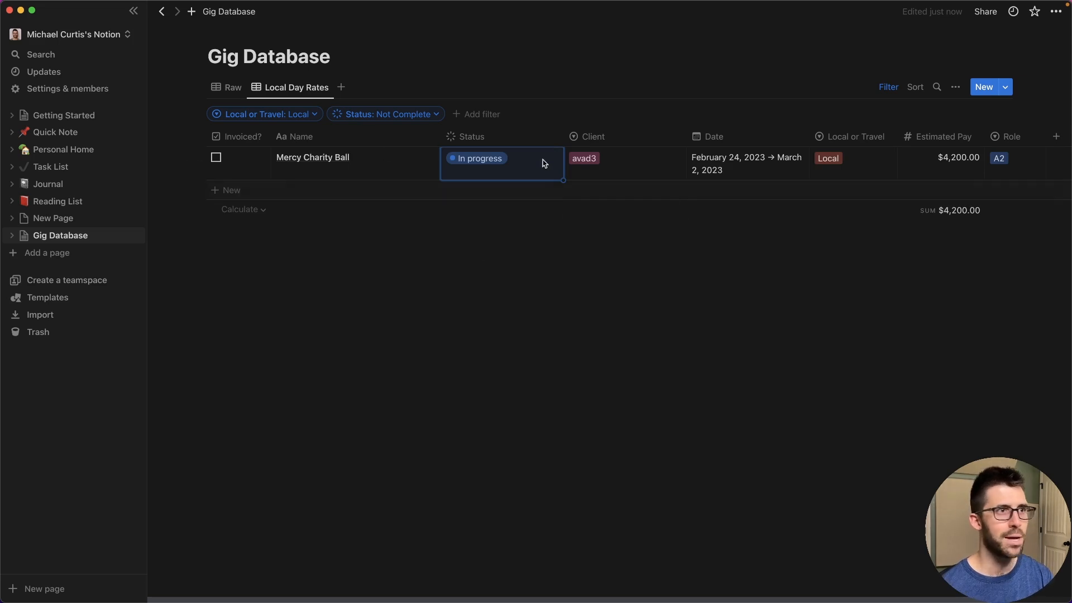
click(422, 349)
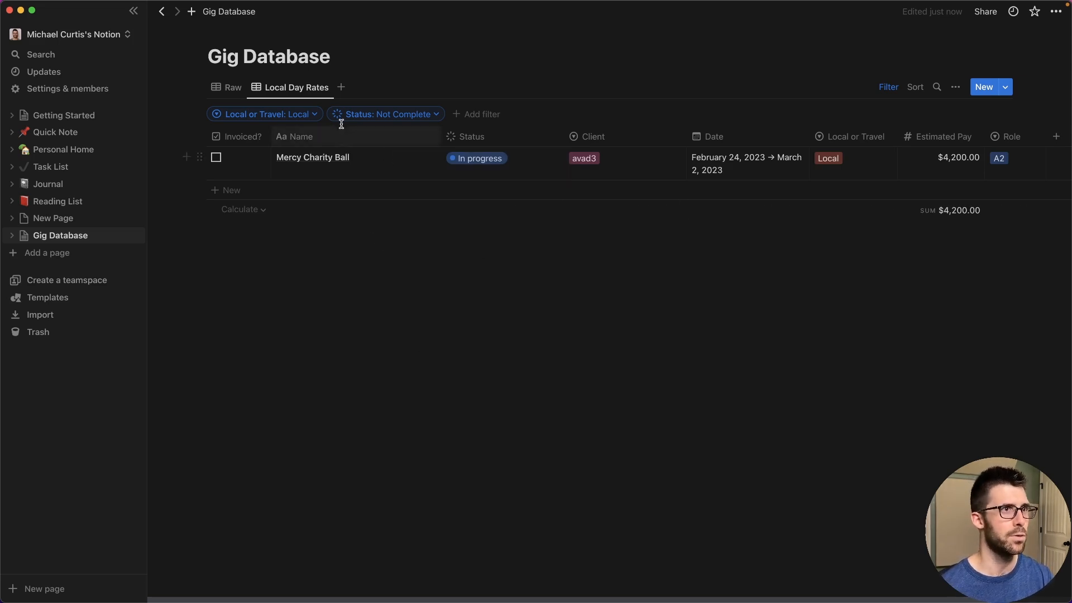
- Create a new table view of the Gig Database named Completed Shows
click(341, 88)
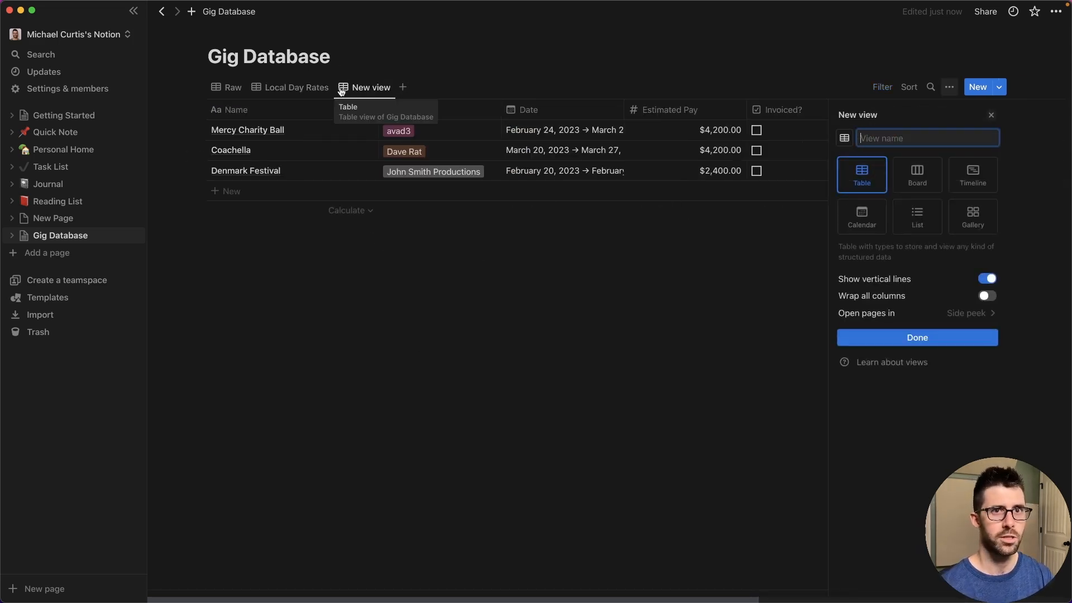
text(Finished Sh)
key(super+a)
text(Completed Show)
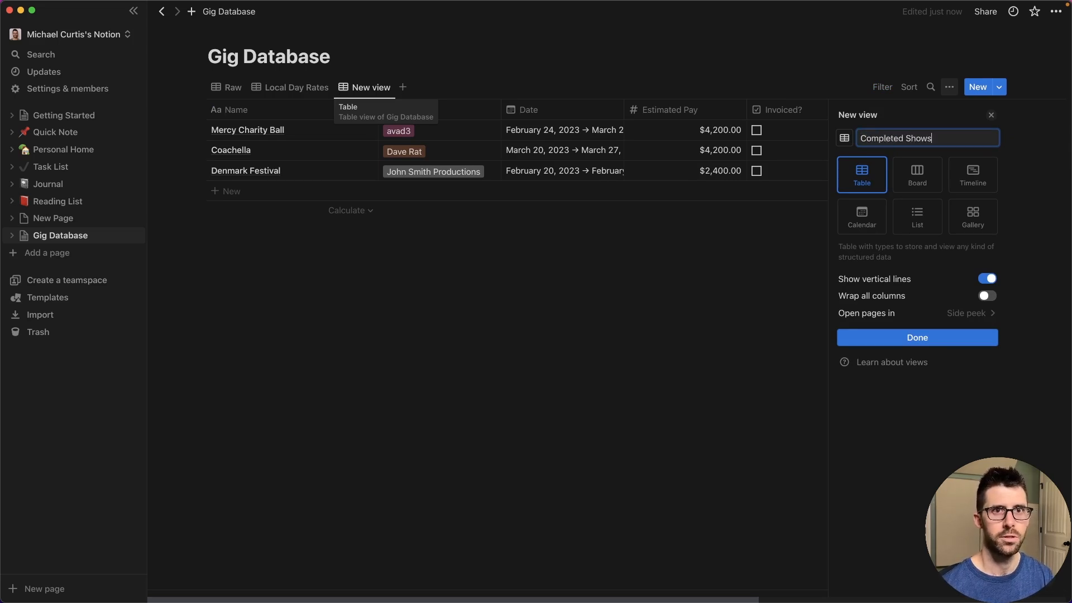
click(926, 337)
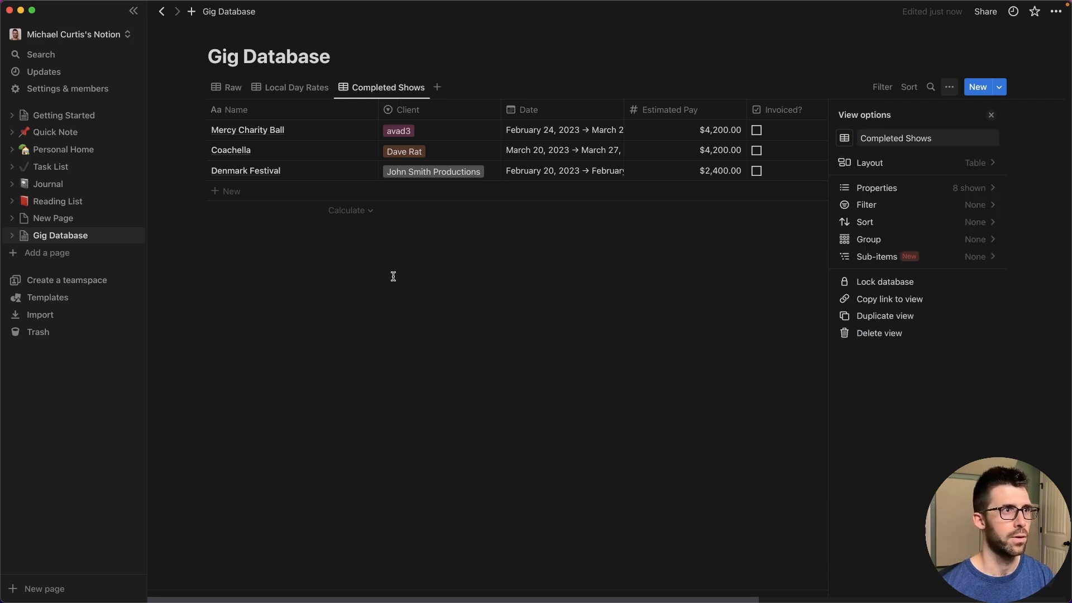
click(384, 349)
- Filter the Completed Shows view to gigs whose Status is Complete
click(888, 87)
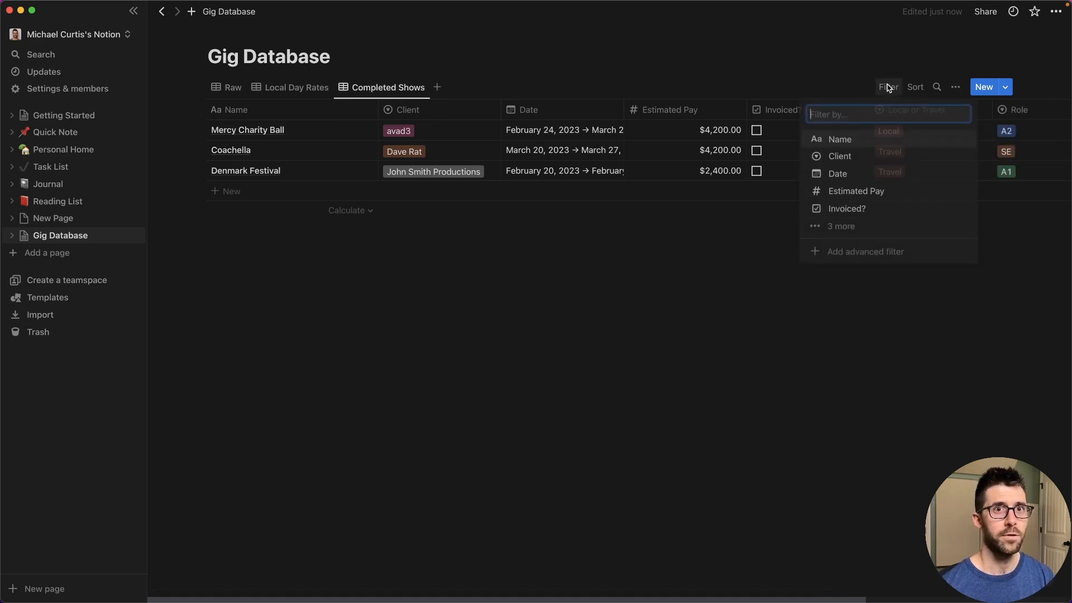
click(838, 225)
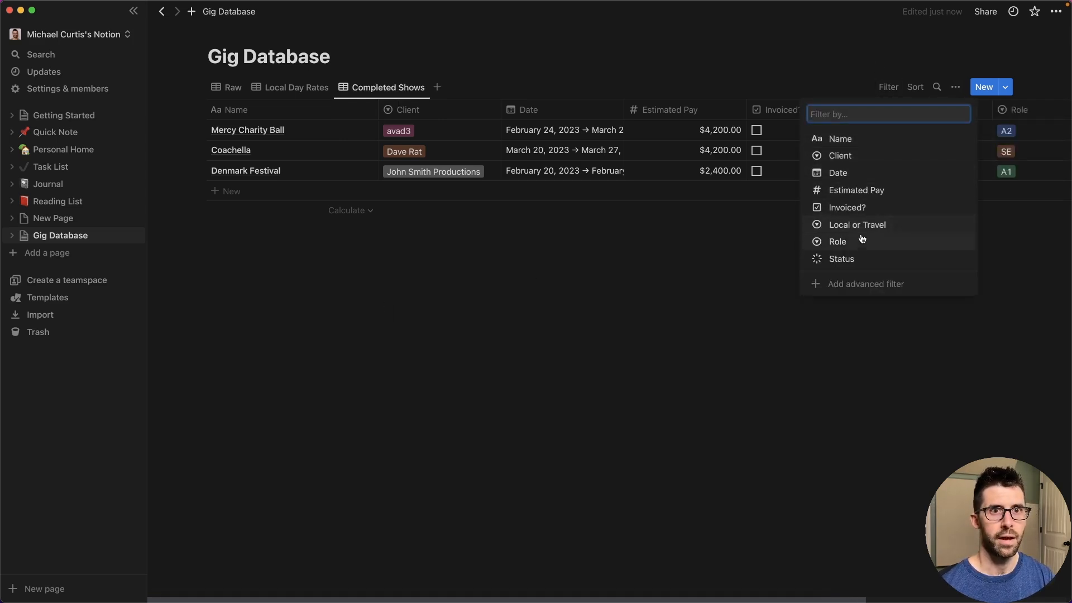
click(851, 259)
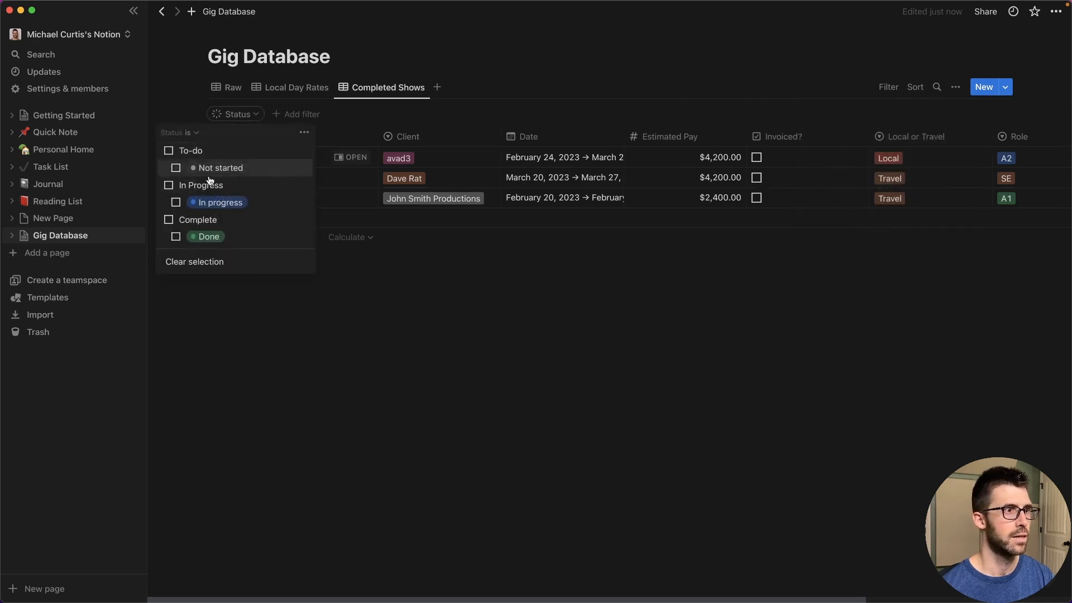
click(168, 219)
click(454, 367)
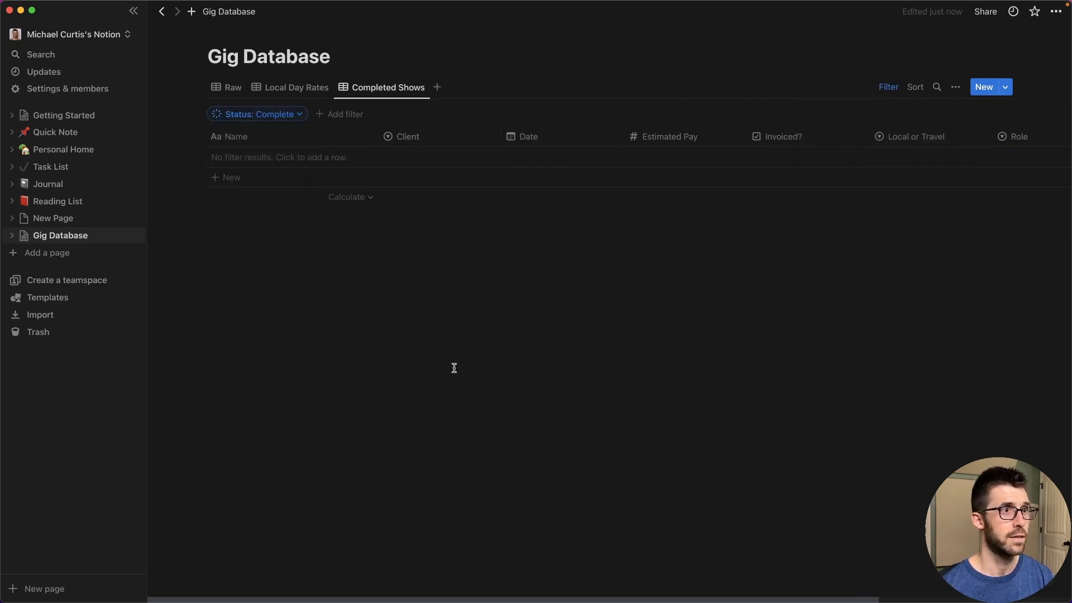
- Set Mercy Charity Ball's Status to Done in the Local Day Rates view, and check the Completed Shows and Raw views
click(270, 89)
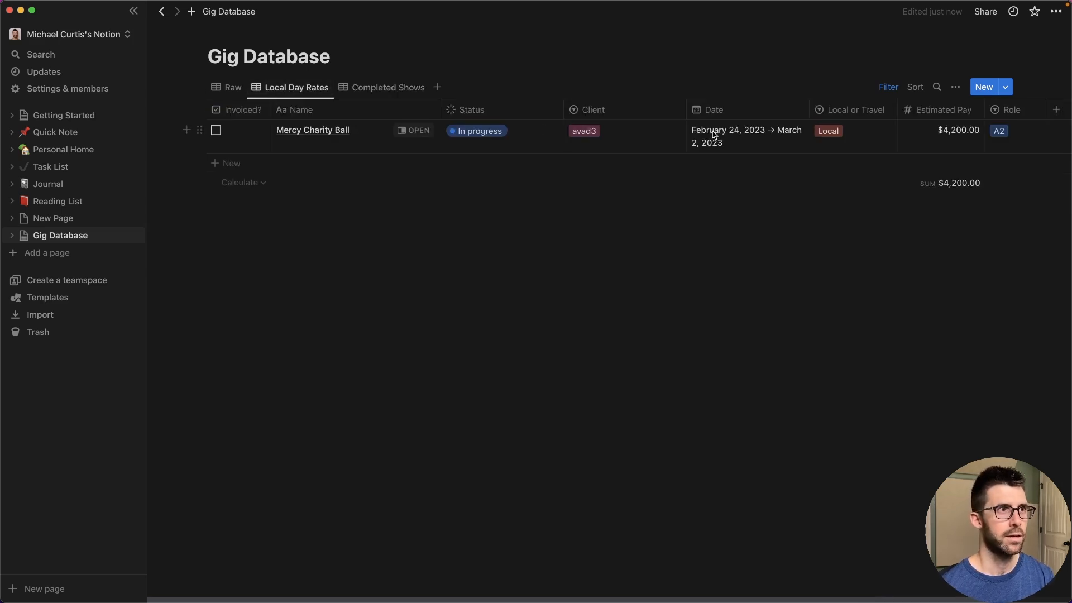
click(514, 132)
click(455, 262)
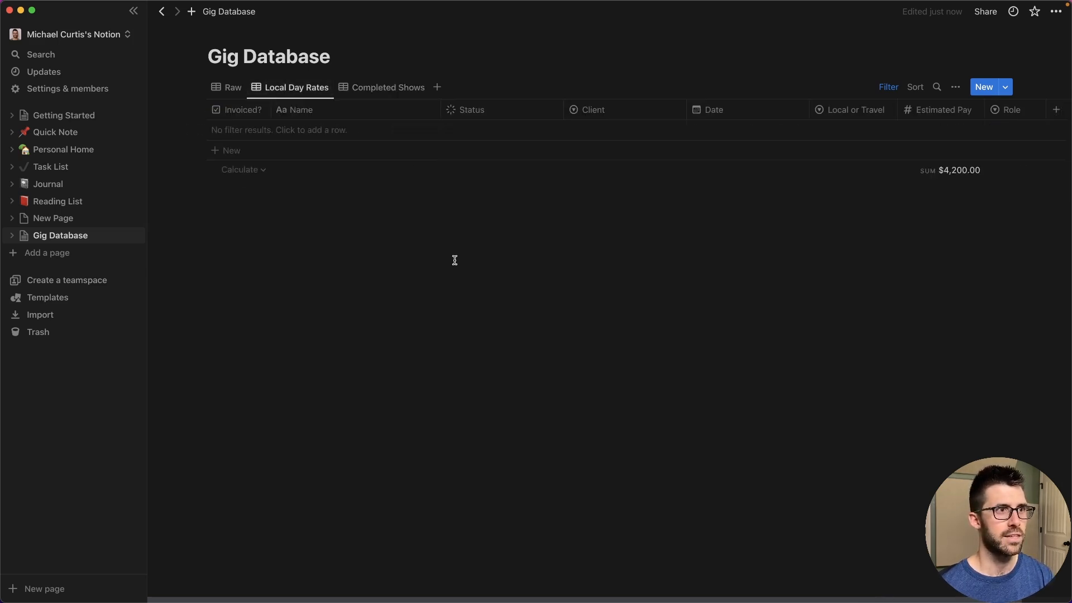
click(380, 89)
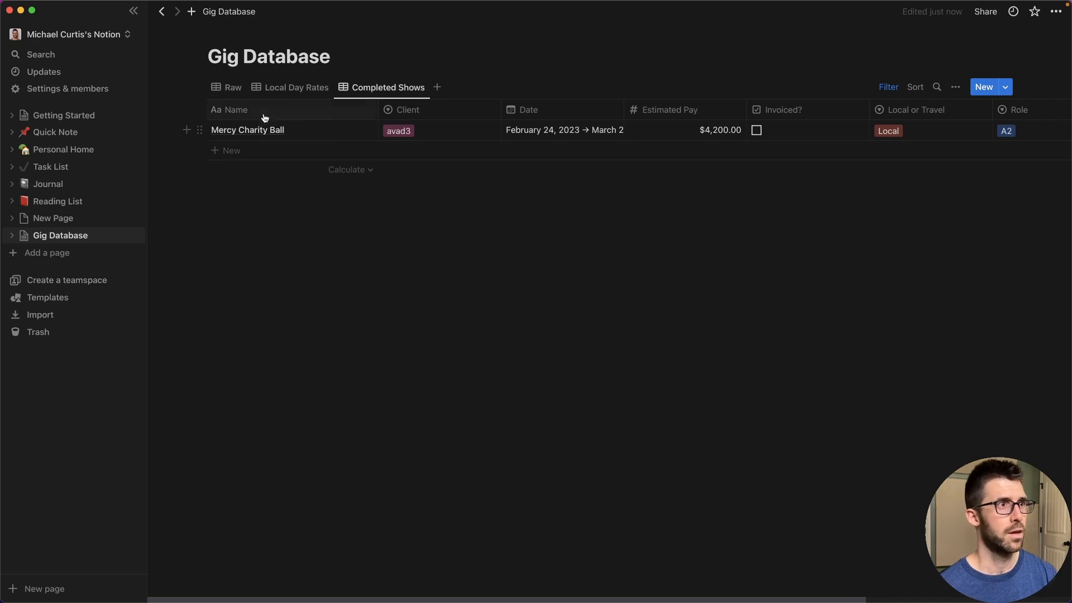
click(227, 89)
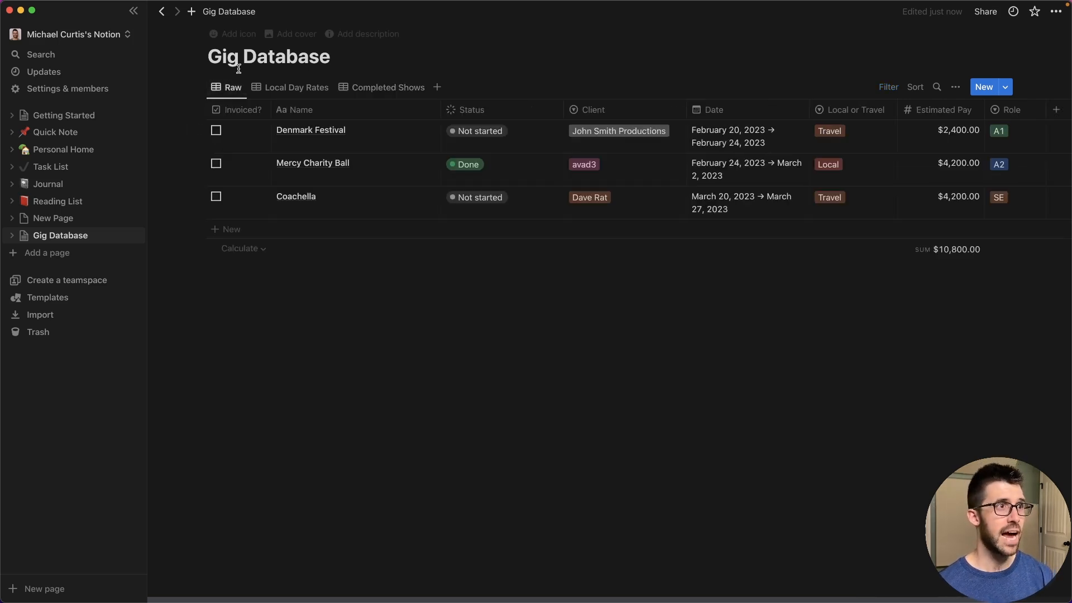
- Rename the page called New Page as Gig Dashboard, and compare it with the Gig Database page
click(56, 218)
triple_click(483, 114)
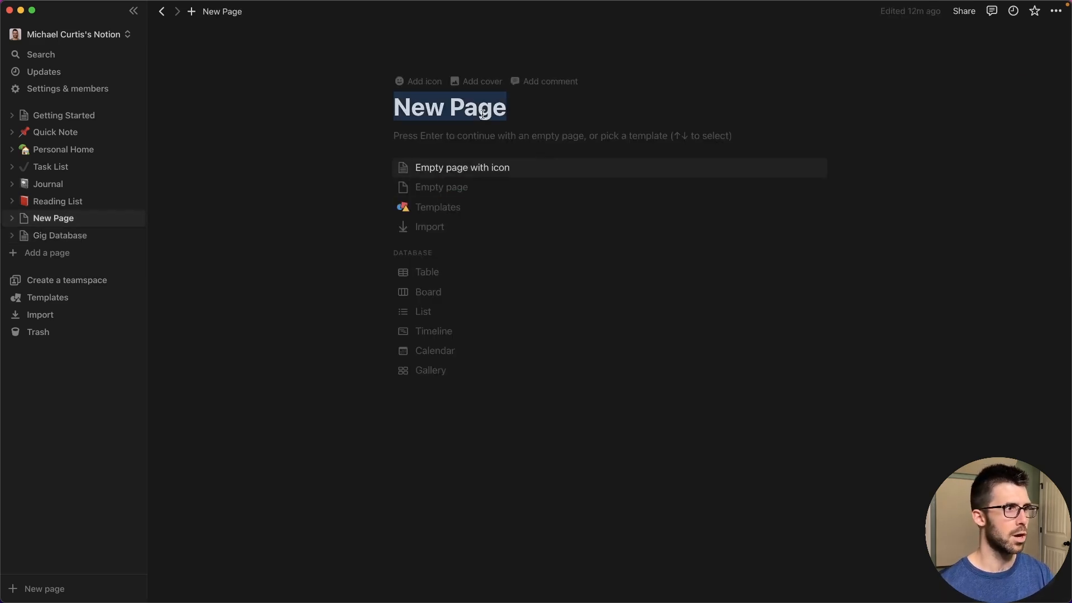
text(Gig Dashboard)
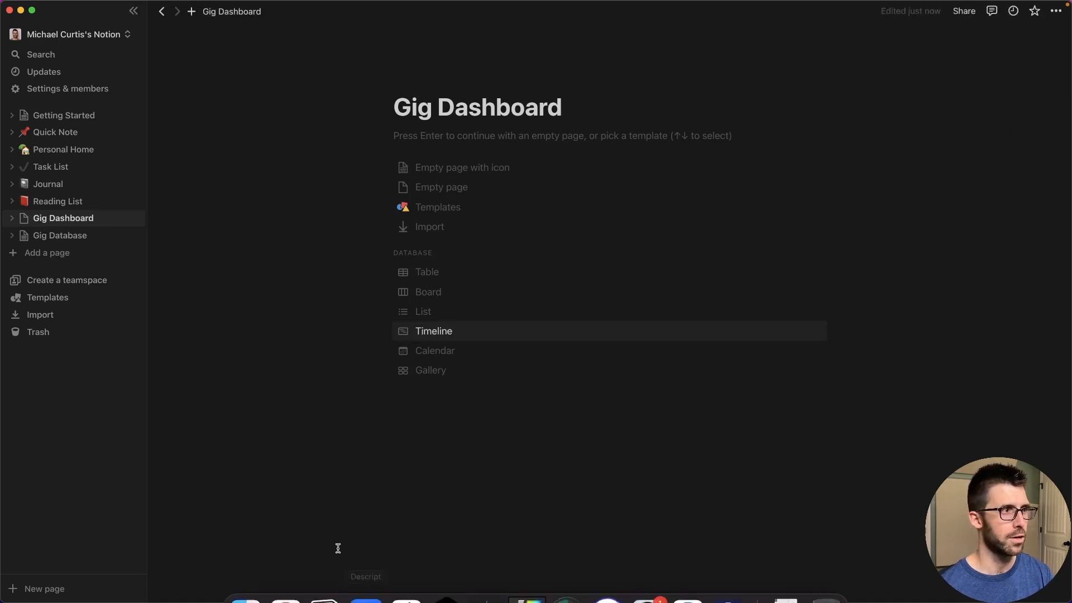
click(56, 237)
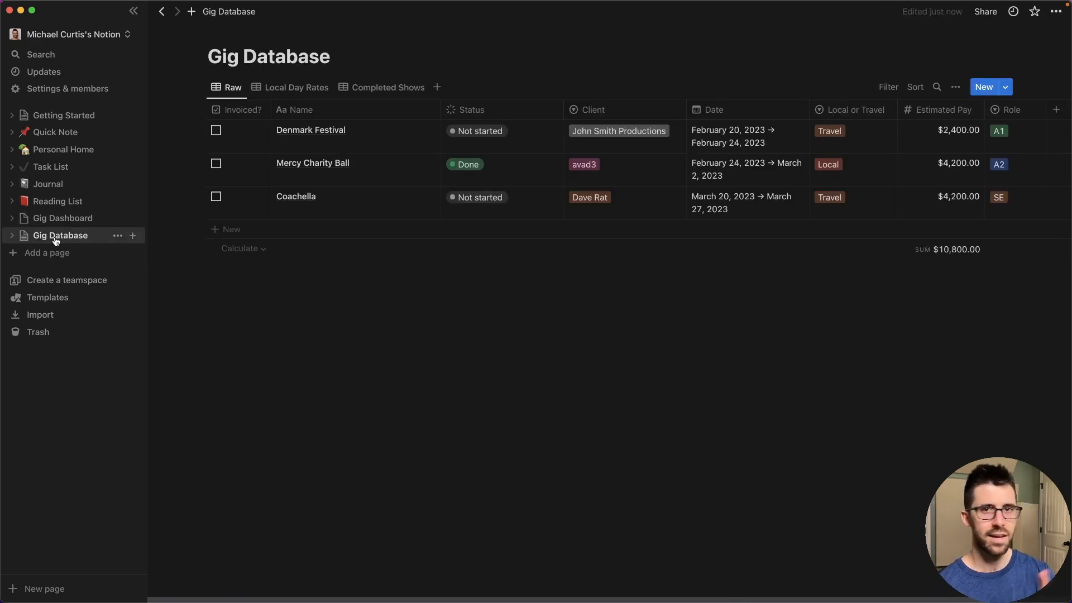
click(56, 218)
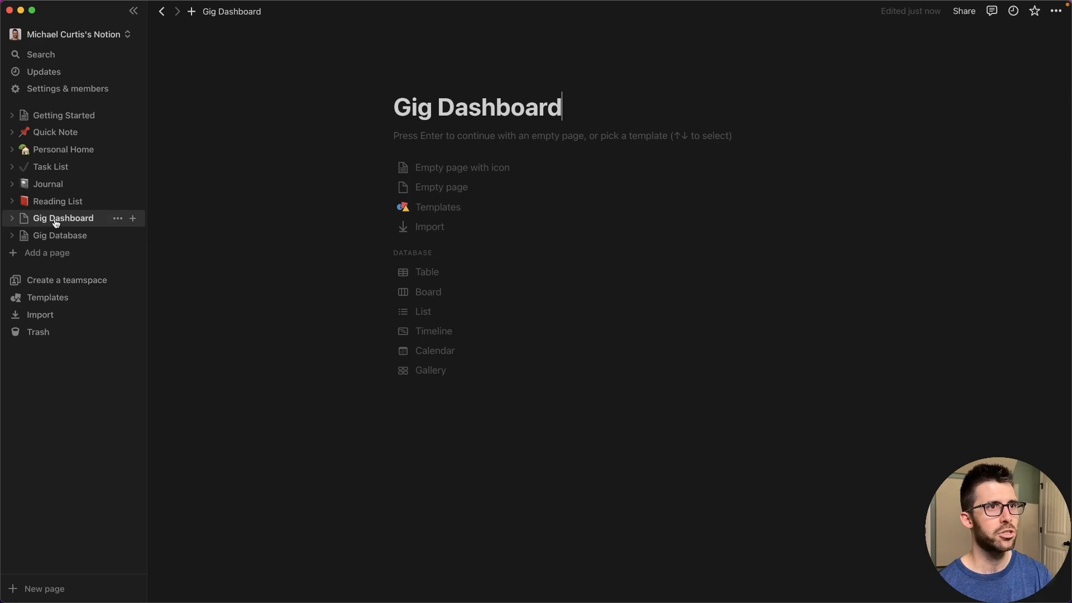
- Insert a linked view of the Gig Database on the empty Gig Dashboard page, copying the existing Raw view
click(453, 146)
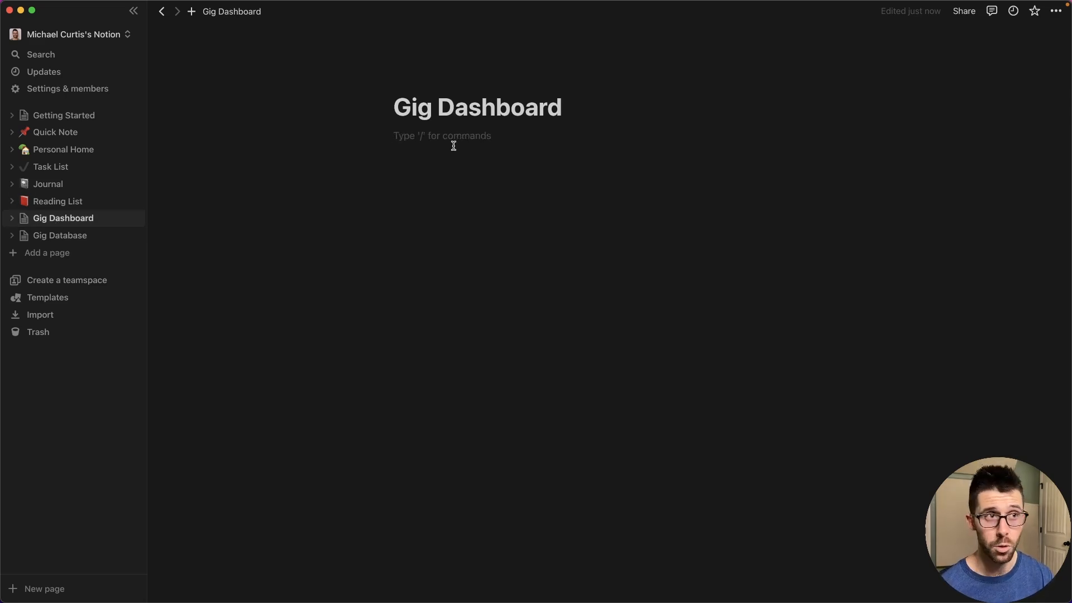
text(/create)
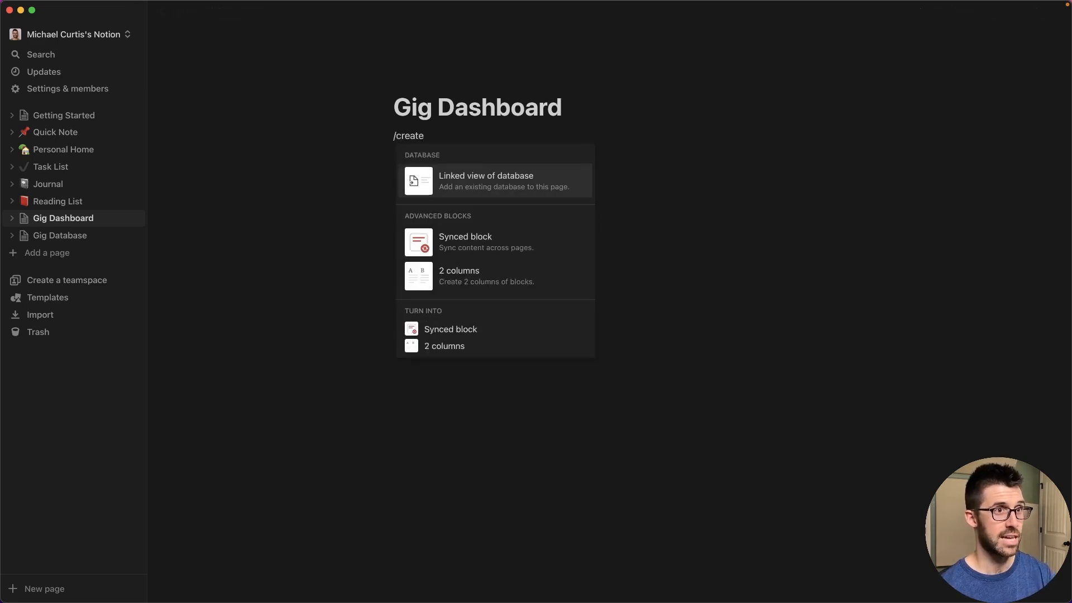
key(Return)
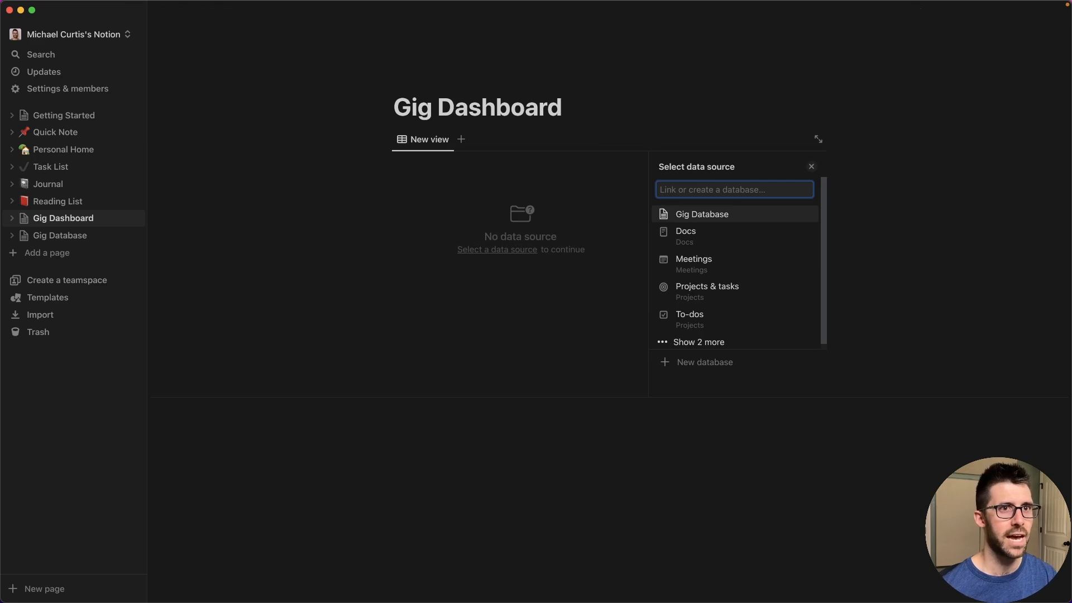
click(692, 217)
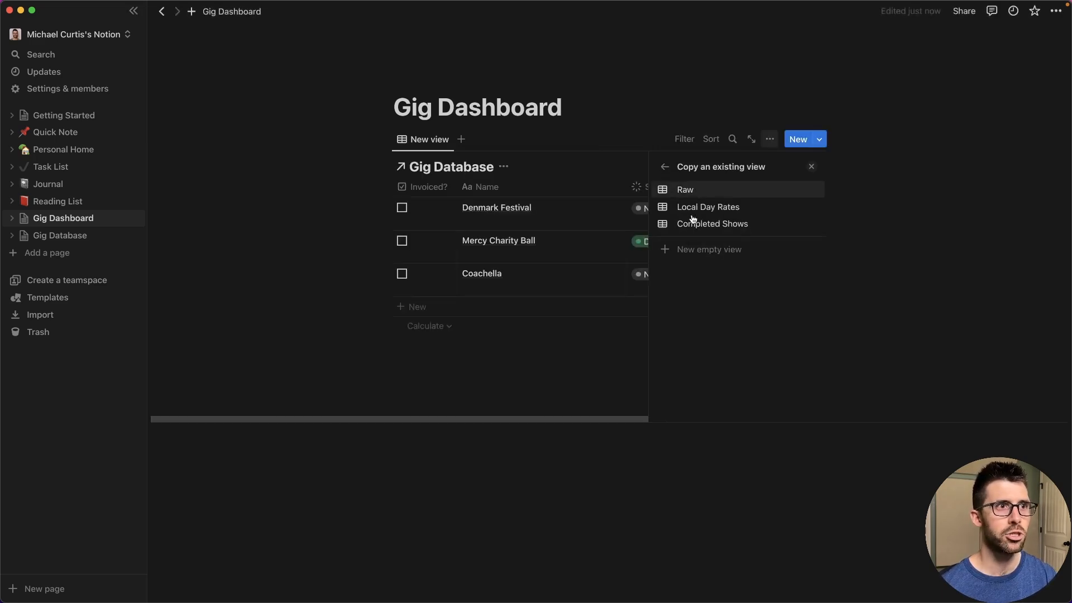
click(710, 193)
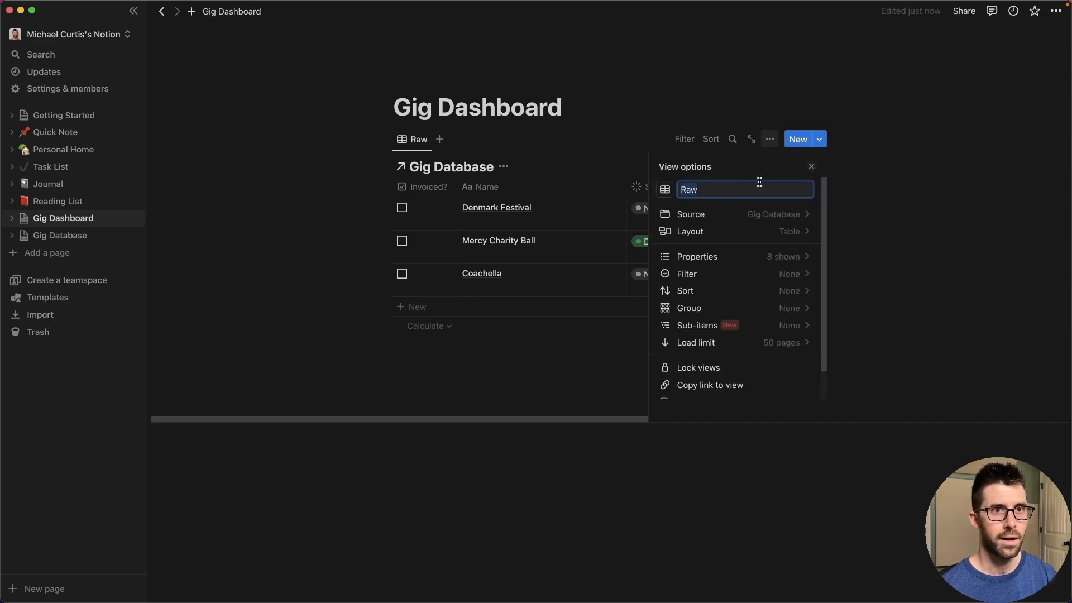
click(811, 167)
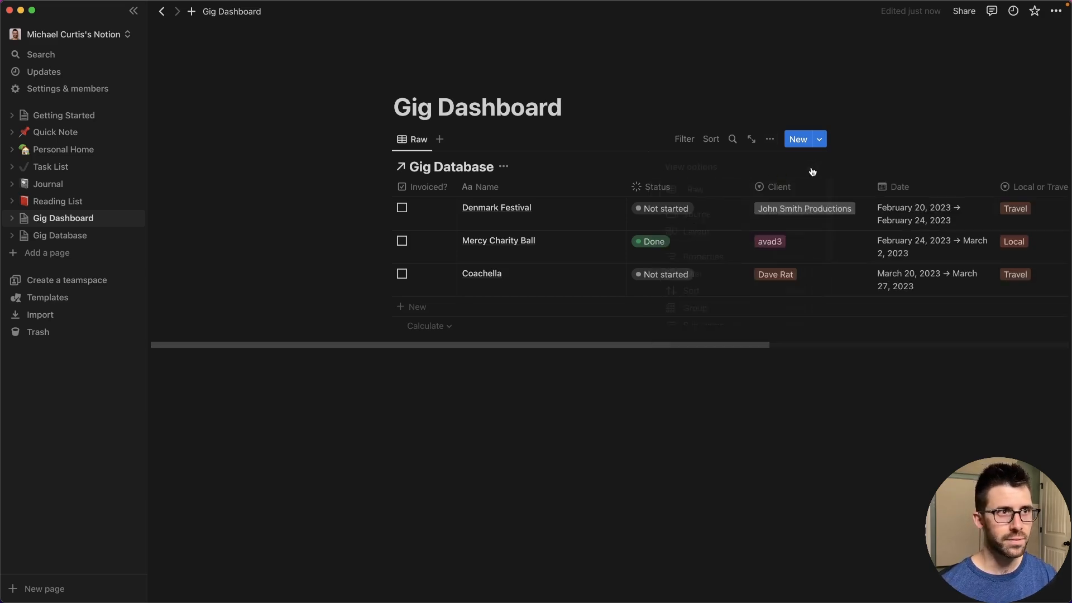
- Compare the linked Raw view on Gig Dashboard with the original Gig Database page
key(ctrl+a)
drag(380, 138, 423, 187)
key(Escape)
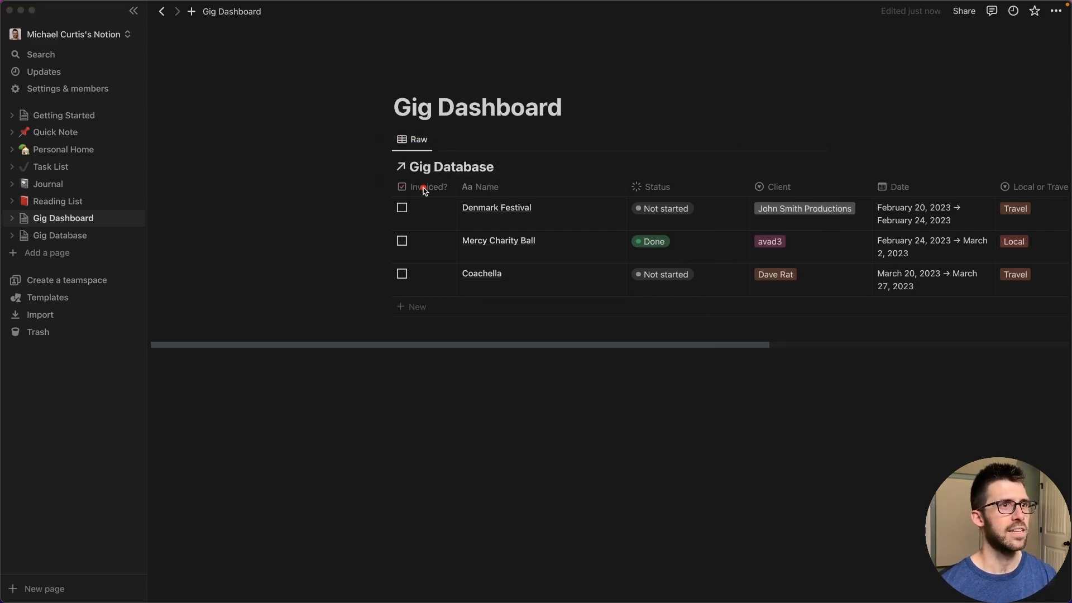
click(46, 238)
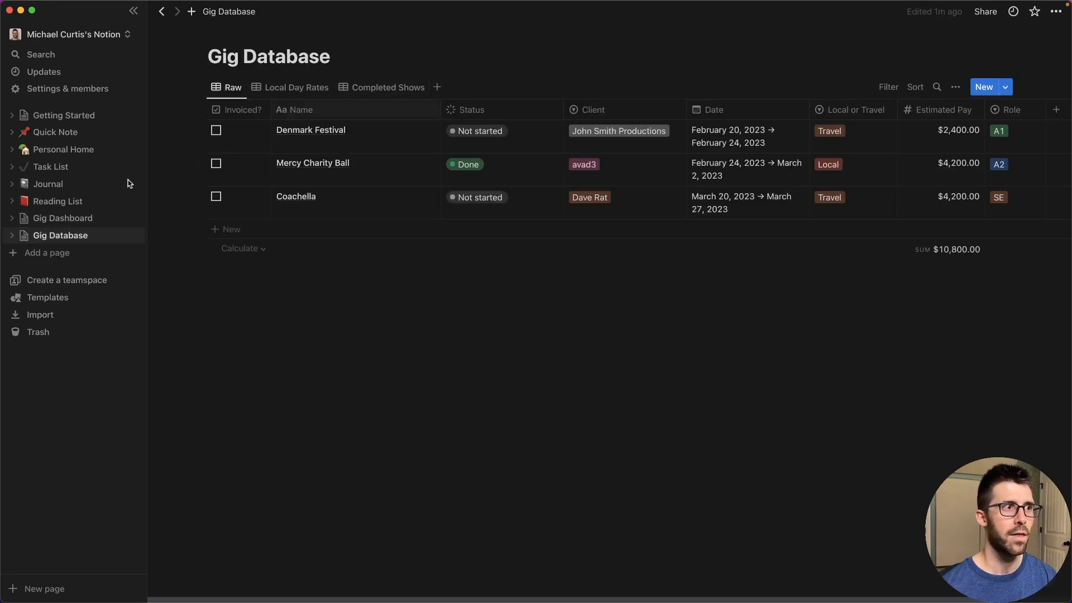
click(64, 220)
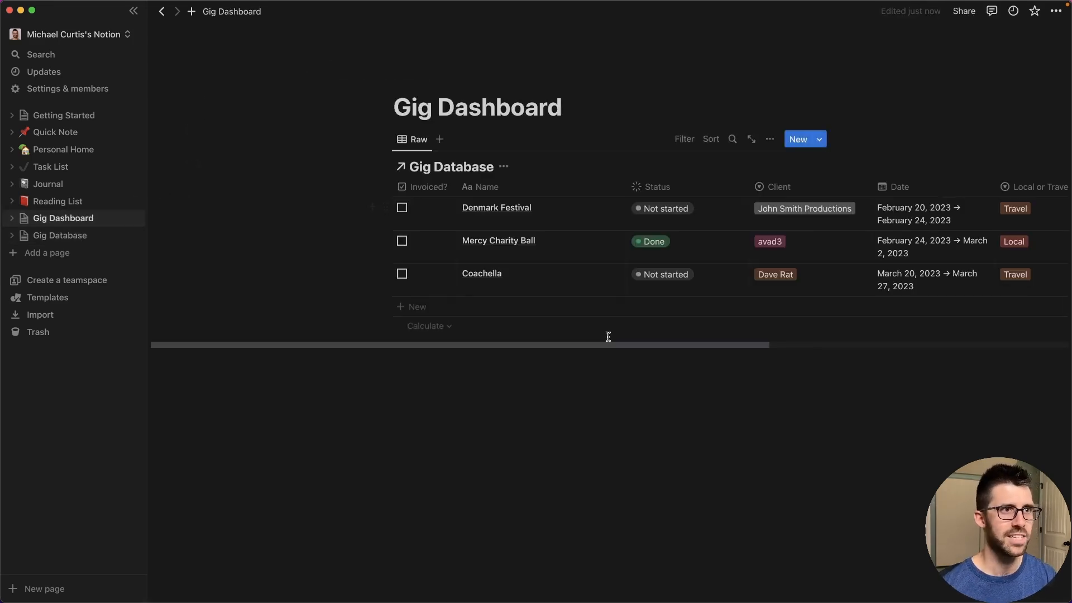
scroll(670, 268, right, 1)
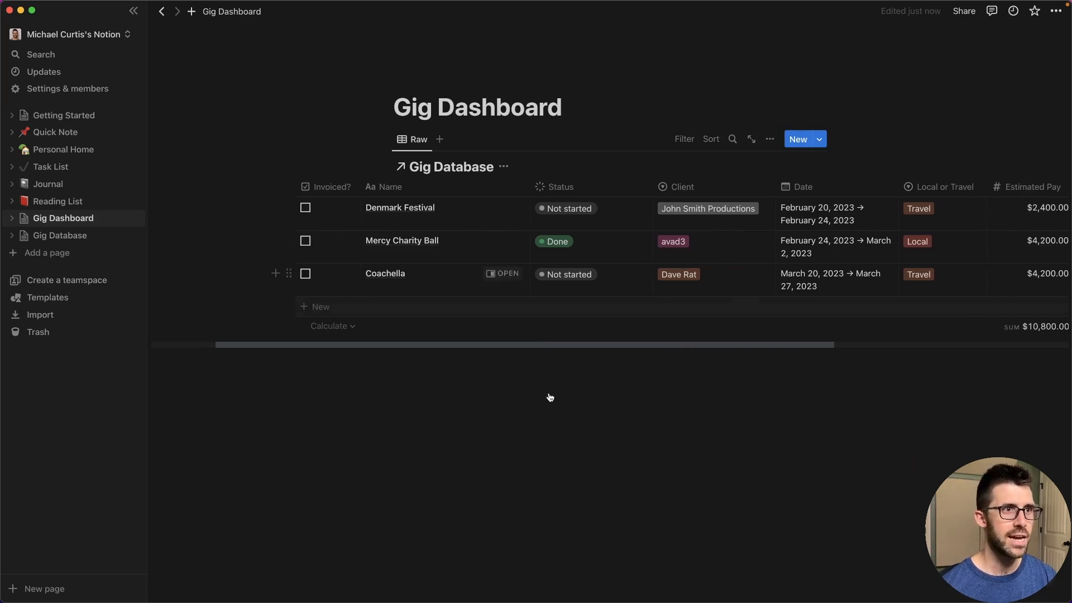
- Insert a second linked view of the Gig Database below the Raw table, copying the Local Day Rates view
click(485, 505)
text(/crea)
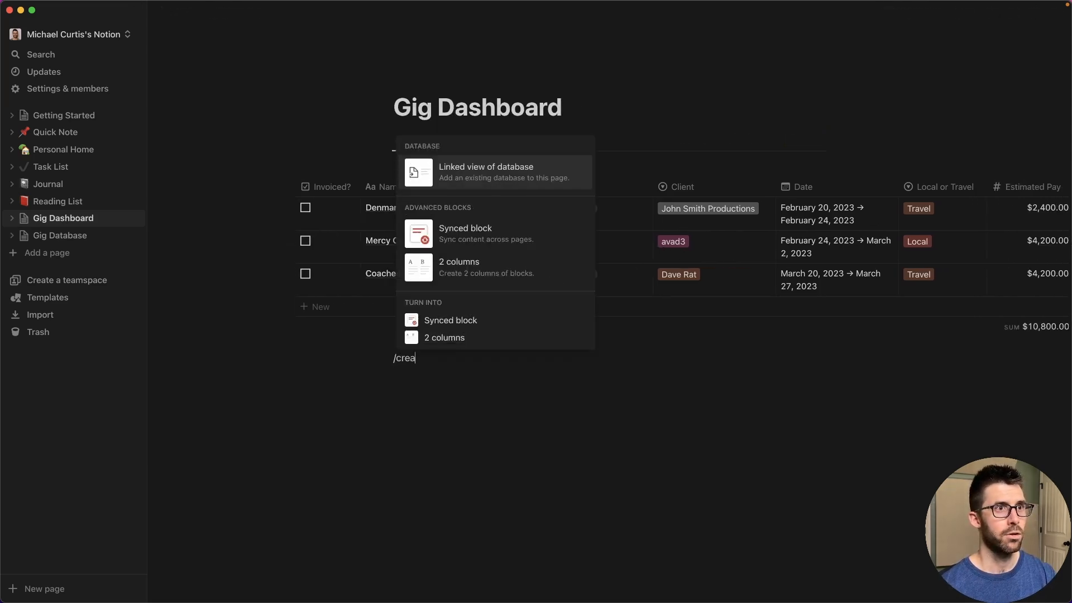
key(Return)
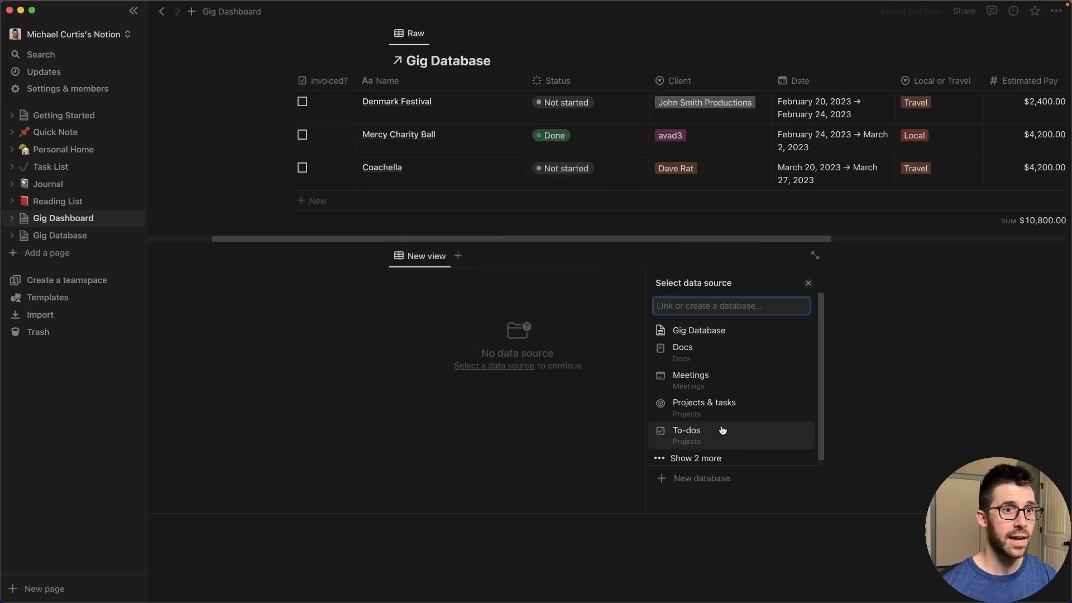
click(716, 332)
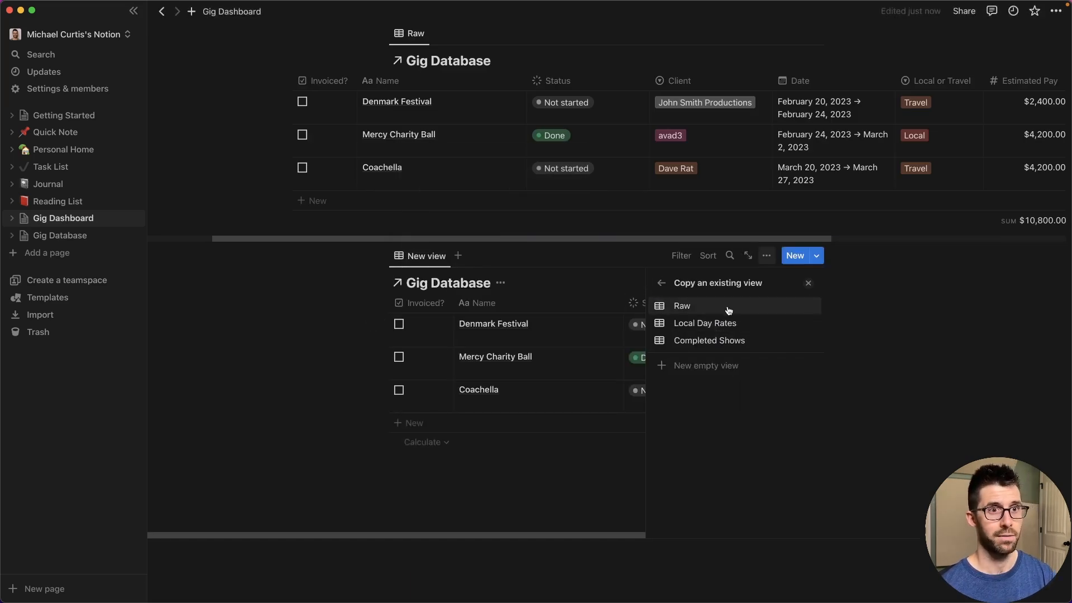
click(722, 322)
click(485, 467)
scroll(502, 294, up, 1)
scroll(495, 203, left, 2)
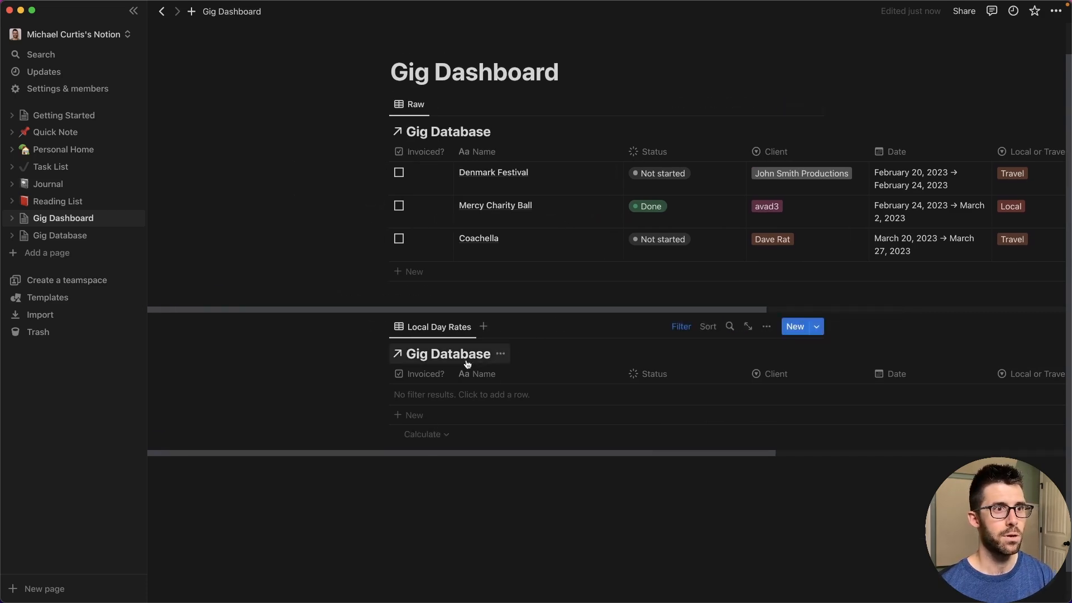
- Insert a third linked view of the Gig Database below Local Day Rates, copying the Completed Shows view
scroll(531, 329, down, 1)
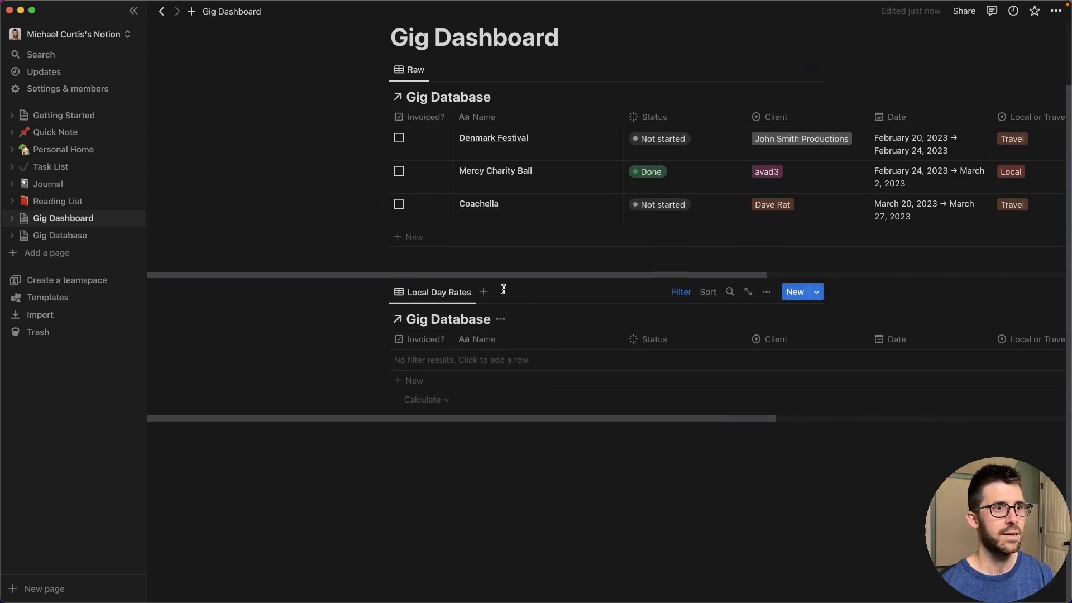
click(462, 505)
text(/create)
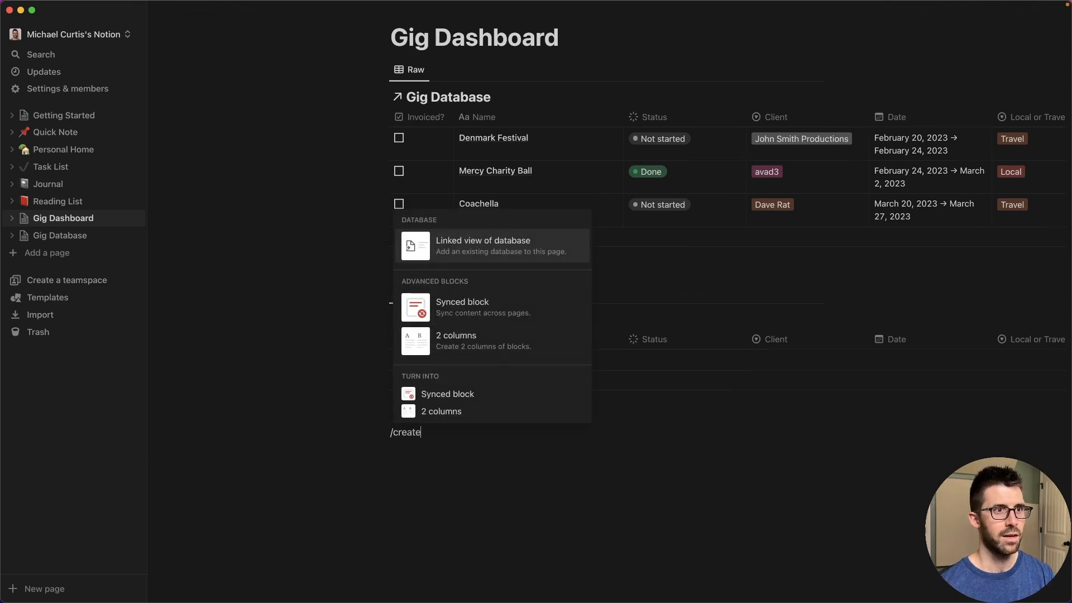
key(Return)
click(709, 329)
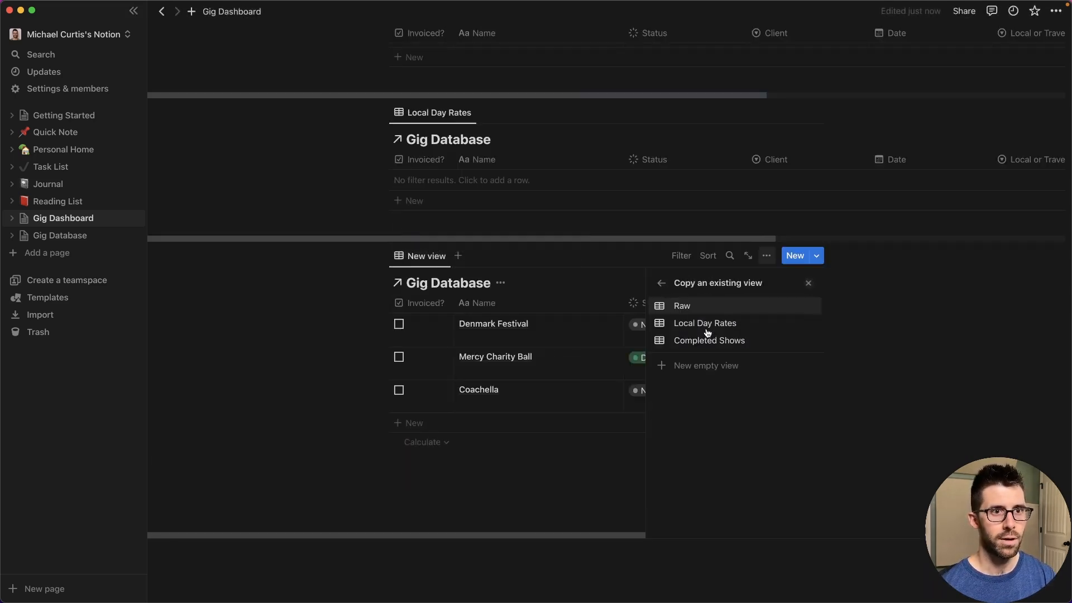
click(707, 340)
click(460, 490)
scroll(460, 490, up, 5)
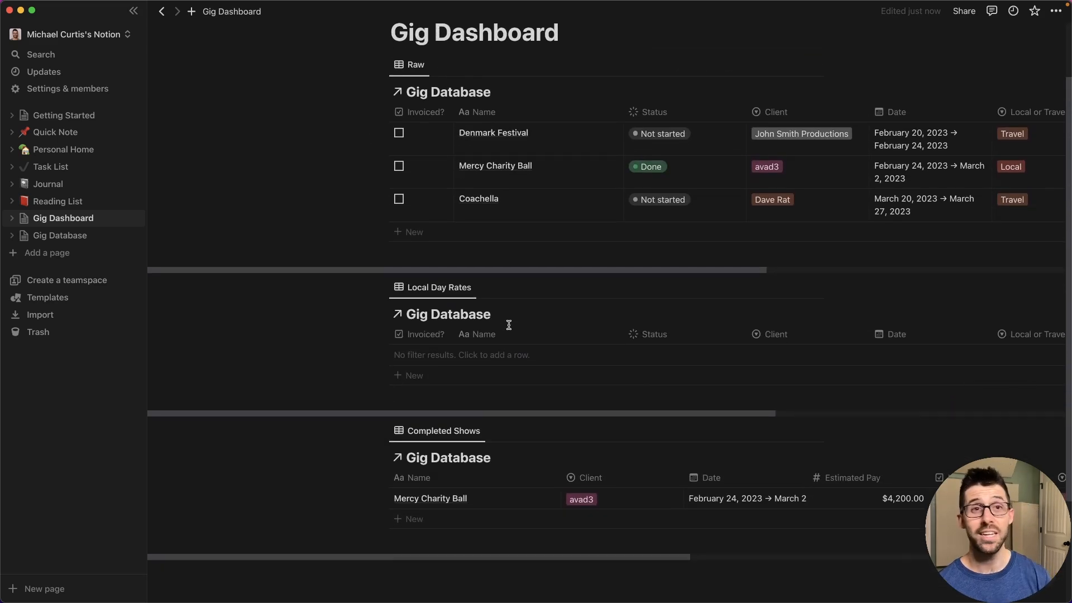
- Add another Gig Database view to the dashboard's Local Day Rates block by copying its existing Local Day Rates view
click(485, 286)
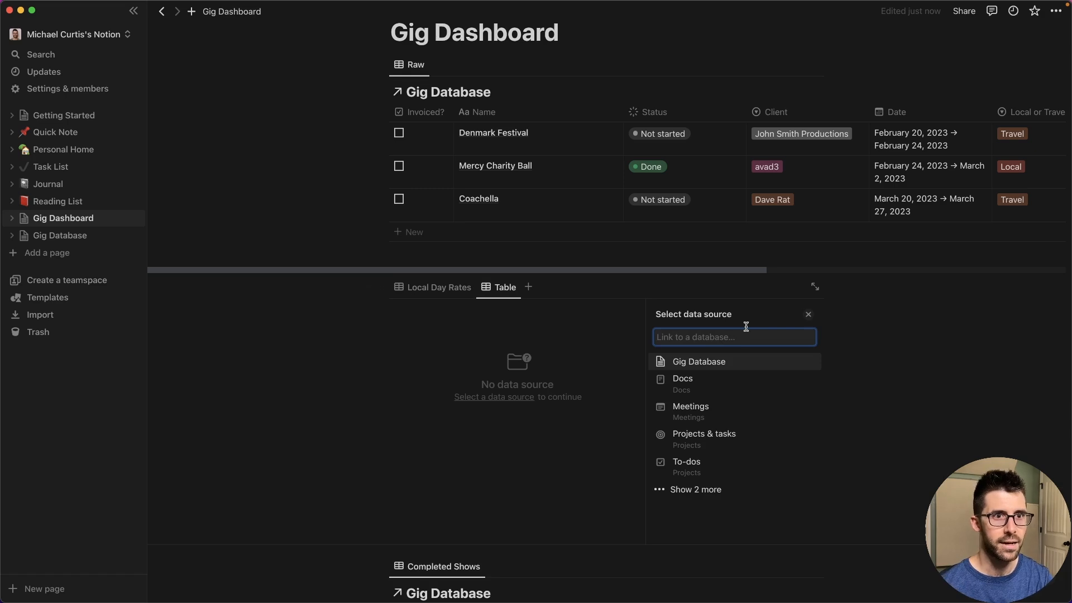
click(722, 363)
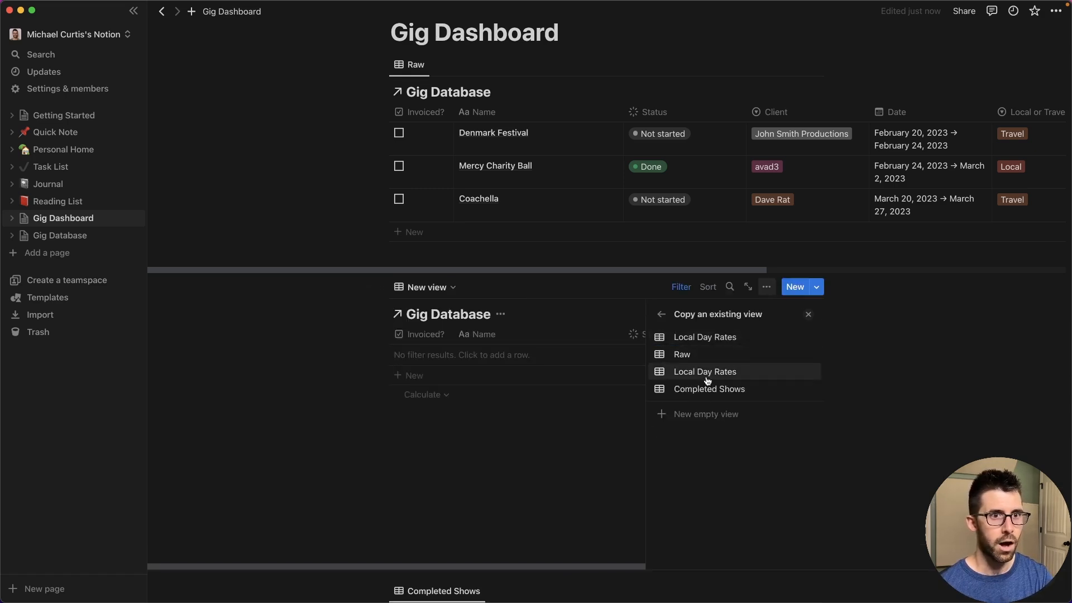
click(702, 336)
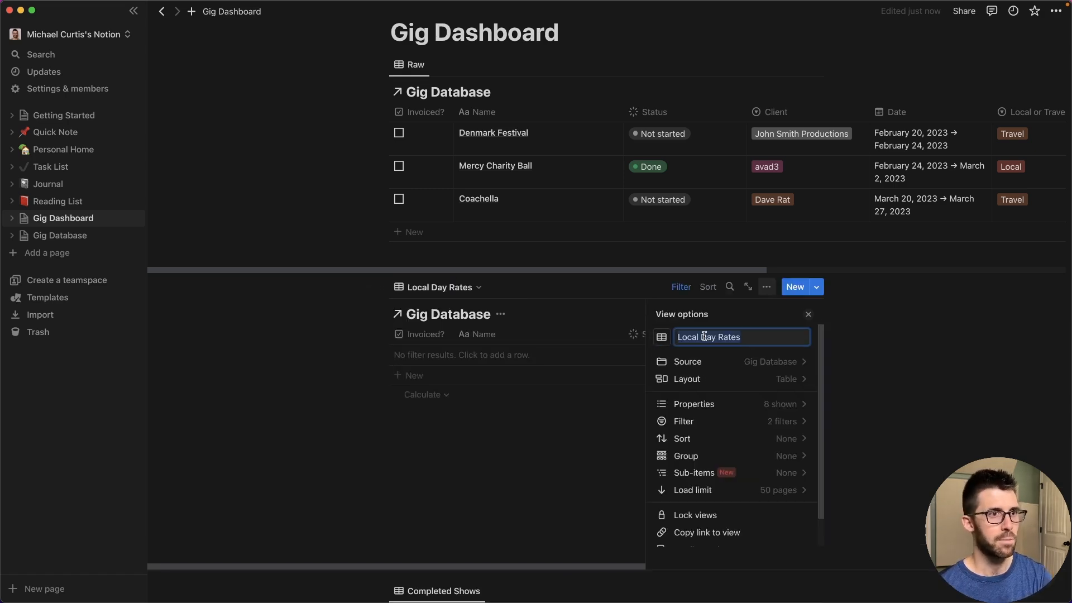
click(496, 454)
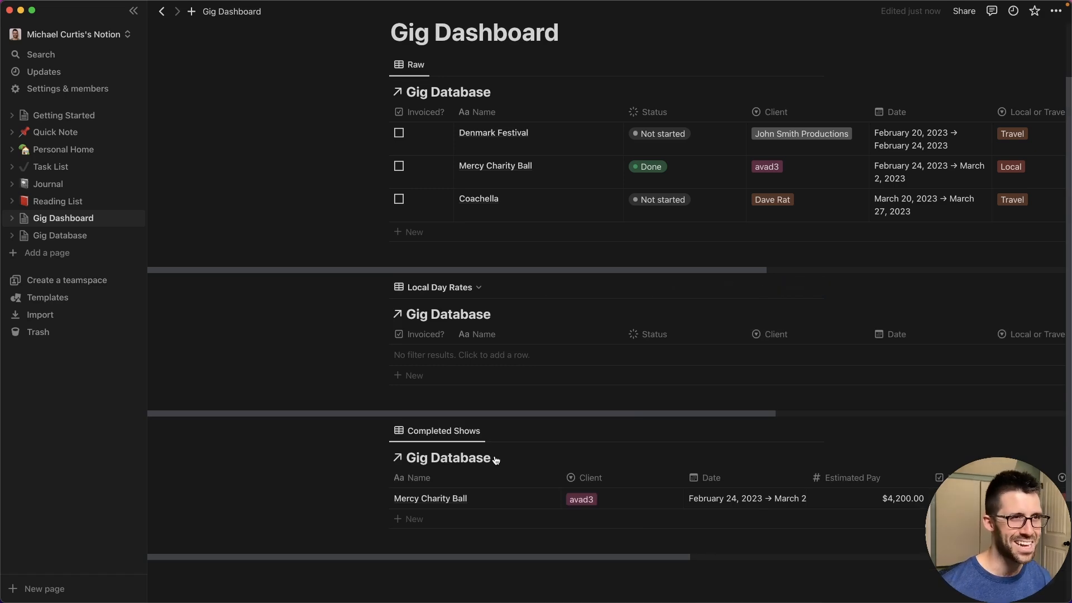
- Open the Coachella gig from the dashboard's Raw table as a full page and start an empty body below its properties
scroll(535, 143, up, 2)
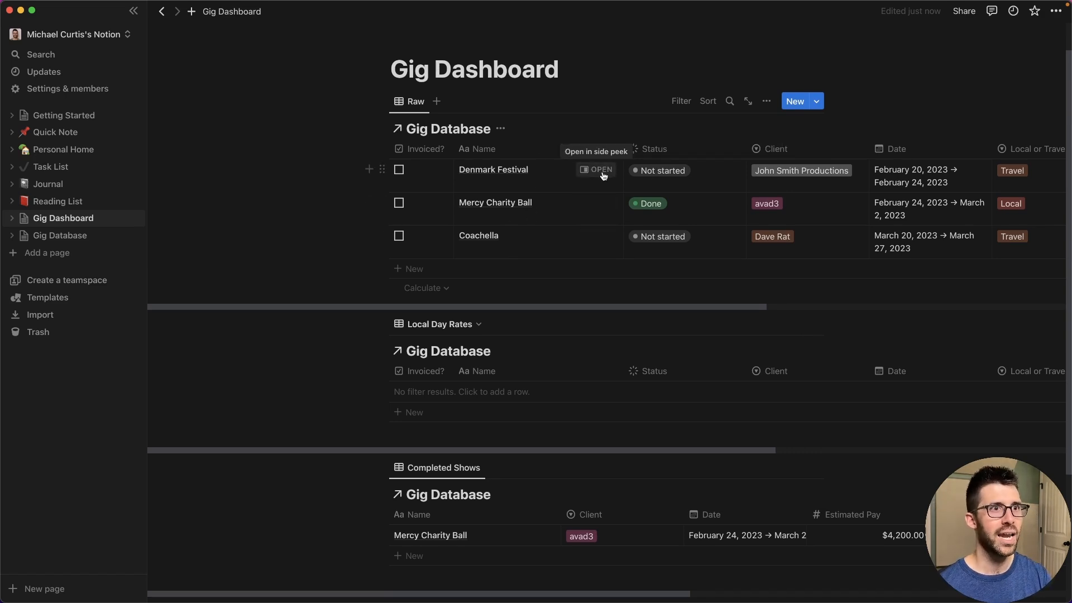
click(601, 239)
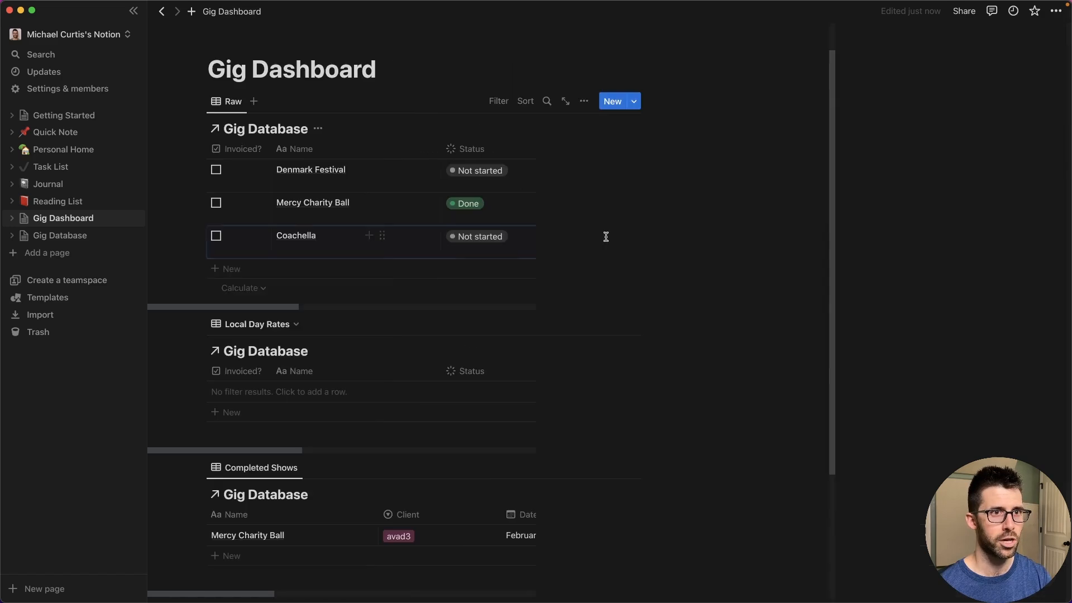
click(567, 11)
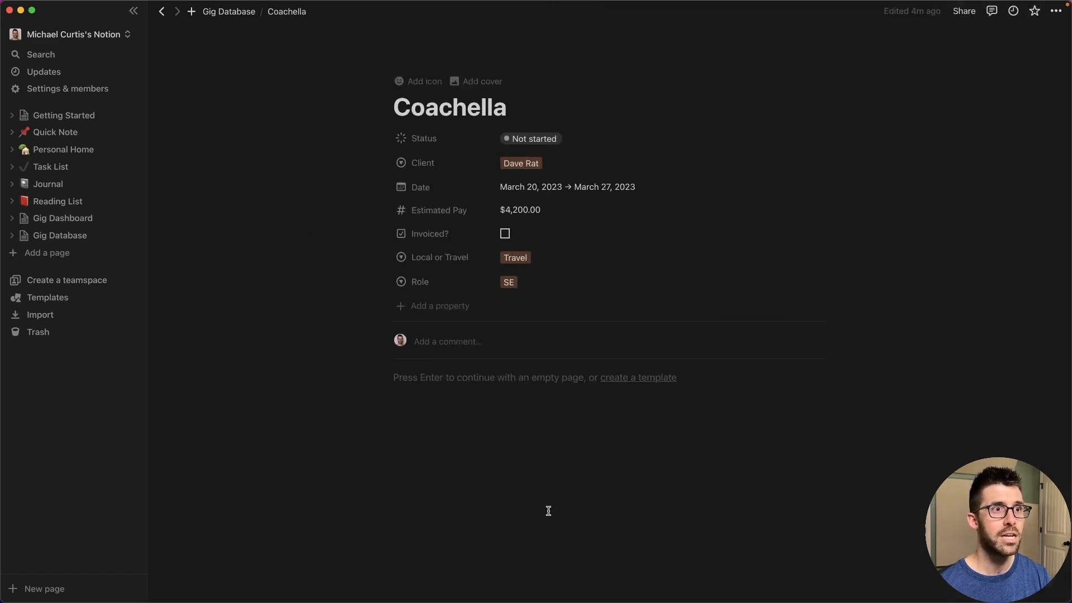
key(alt+Tab)
drag(359, 110, 690, 309)
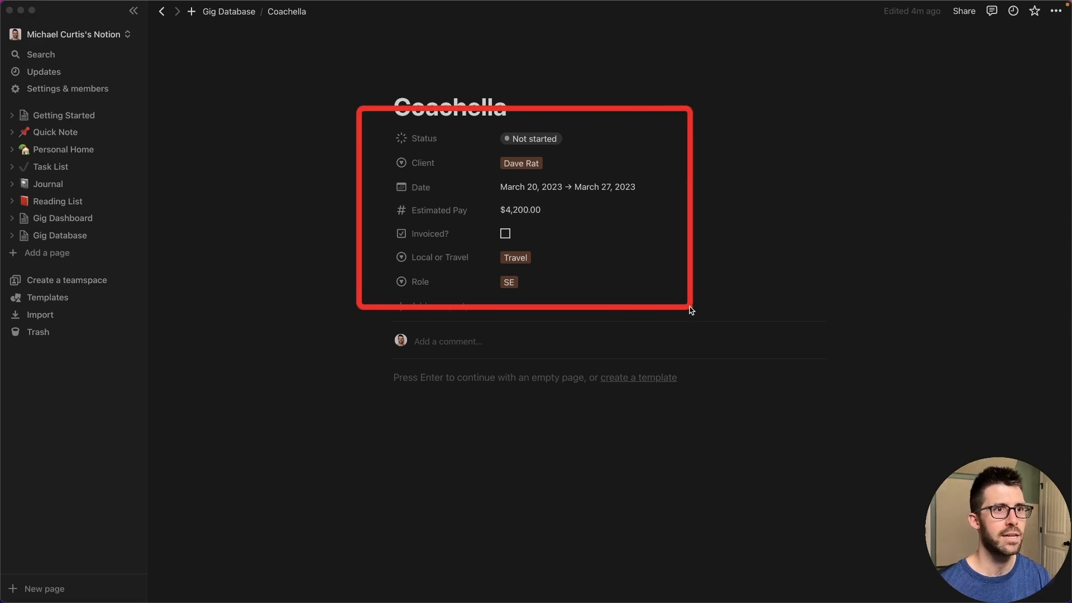
click(546, 405)
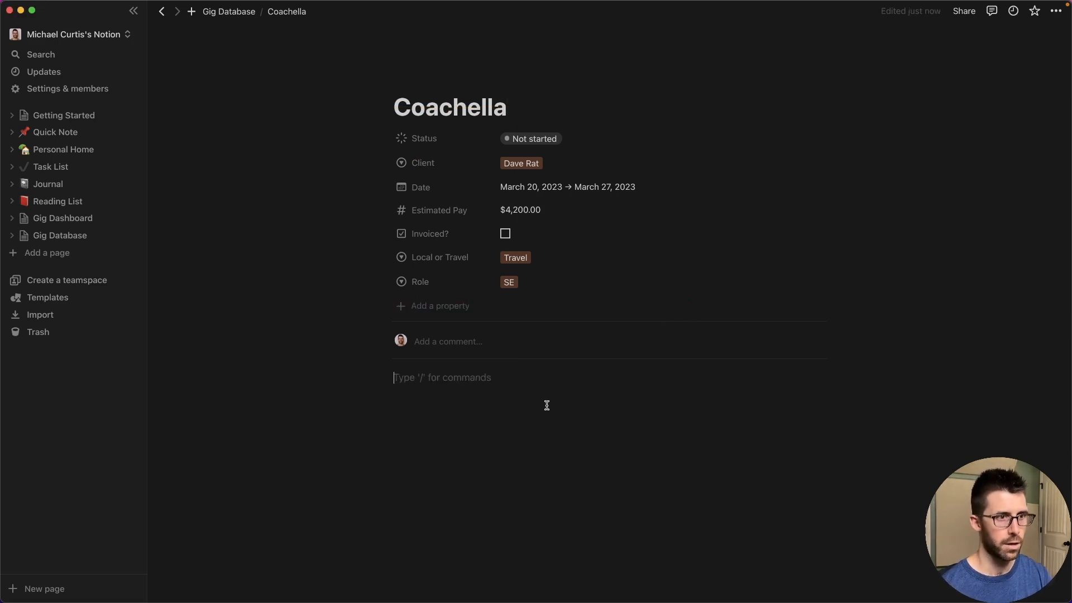
- Add the level-one headings Project Info, Logistics and Engineering to the Coachella page body, with an empty line under Engineering
text(# Project Info)
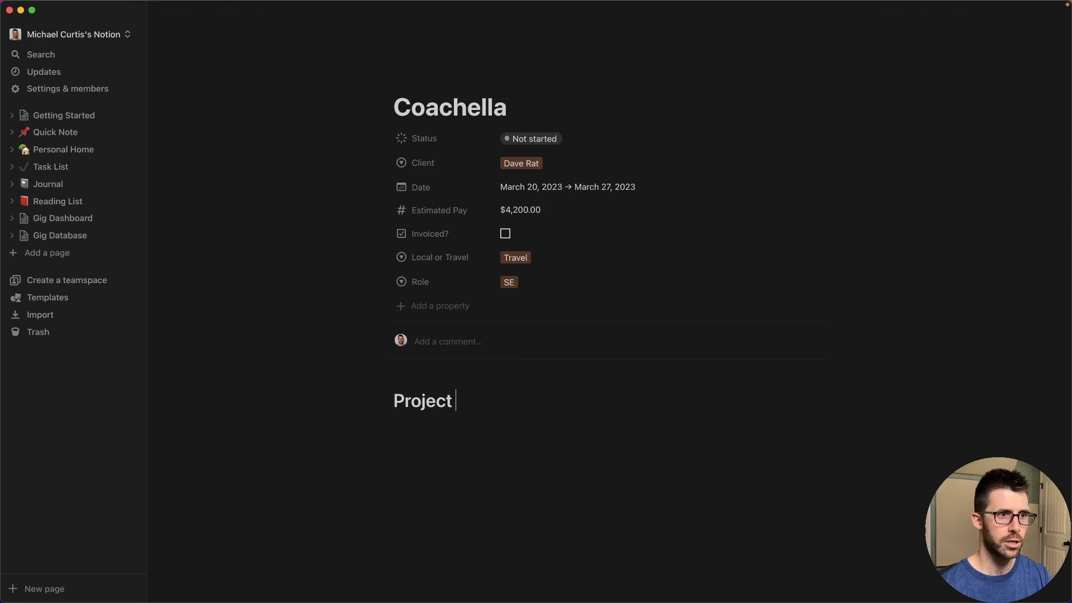
key(Return)
text(# Logistics)
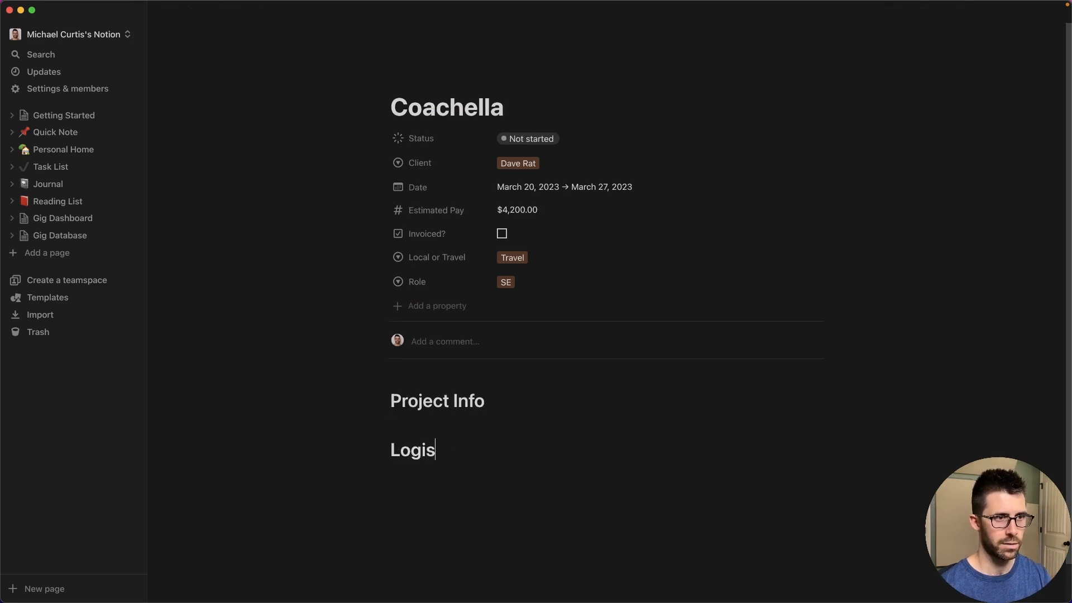
key(Return)
text(# Engineerin)
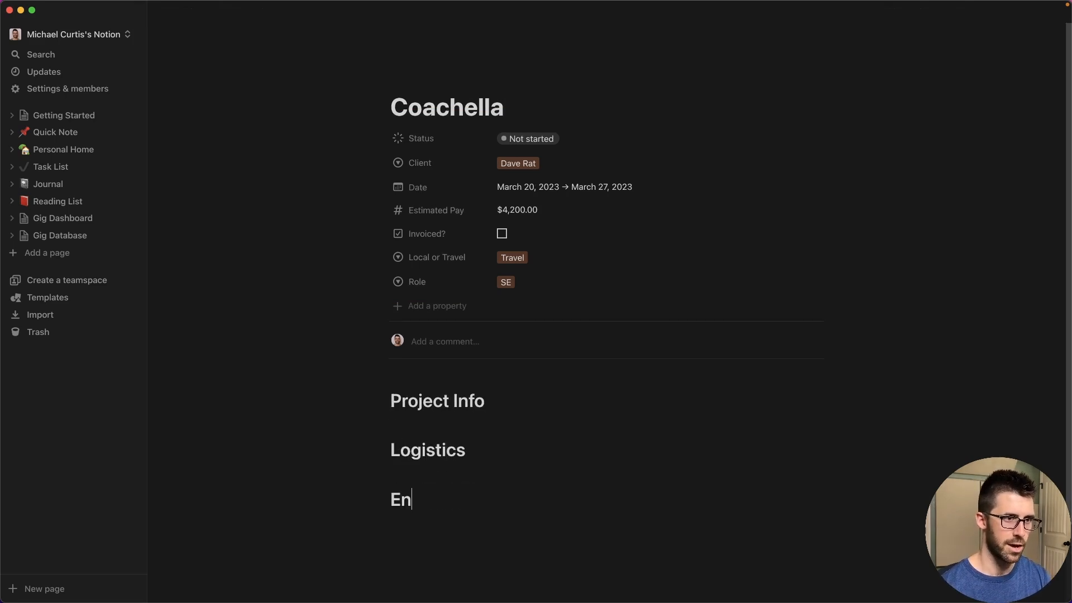
text(g)
scroll(605, 378, down, 3)
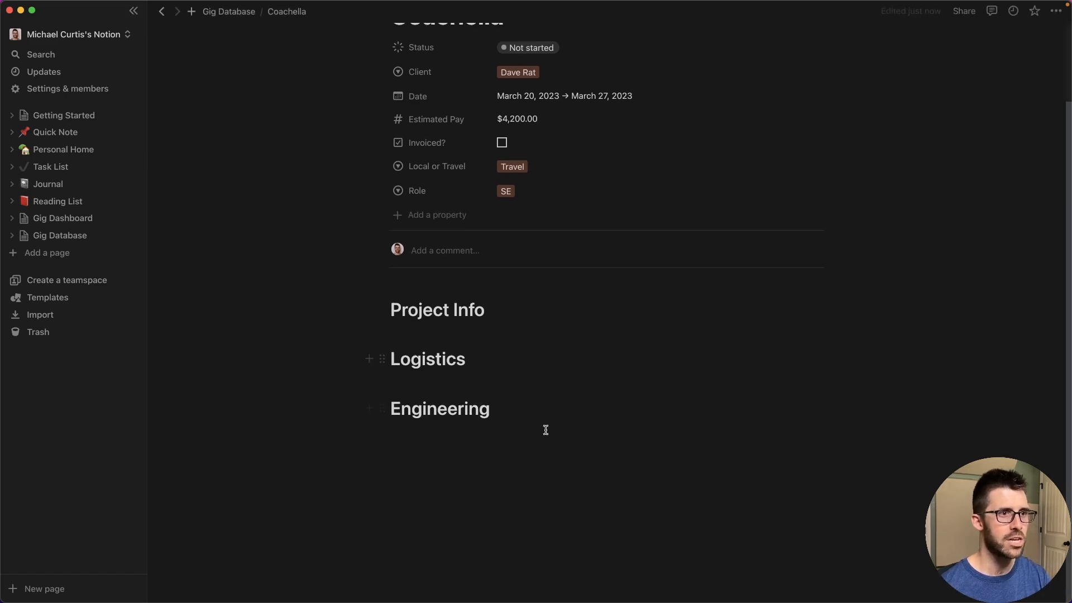
key(Return)
scroll(509, 419, up, 3)
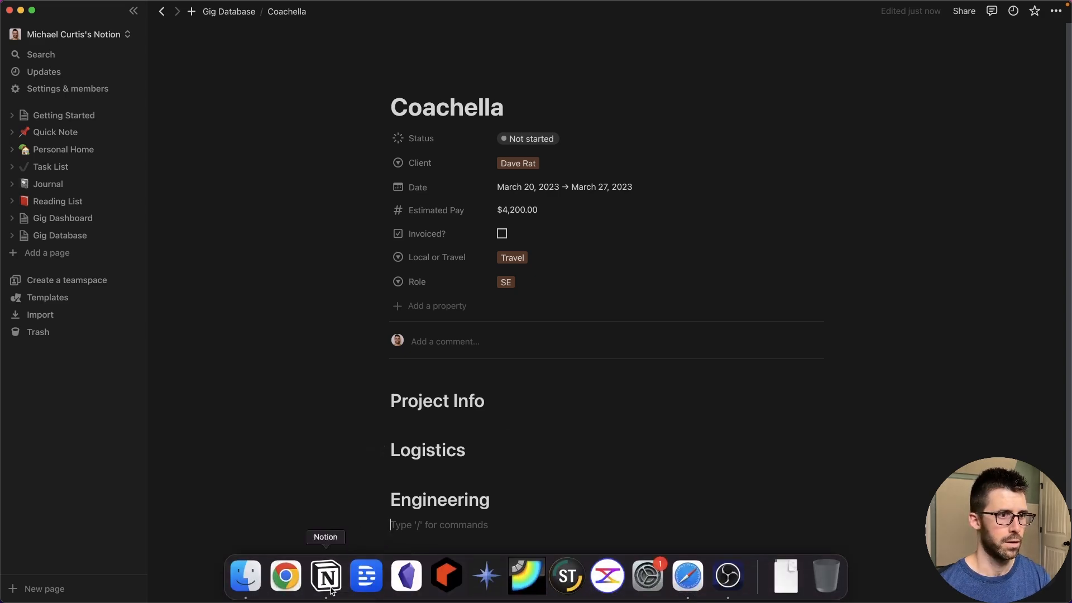
- Attach Band_Mercy Ft Smith 2022_v1.scn from Finder's avad3_Mercy Ft. Smith 2022 folder under the Engineering heading
click(246, 577)
click(210, 162)
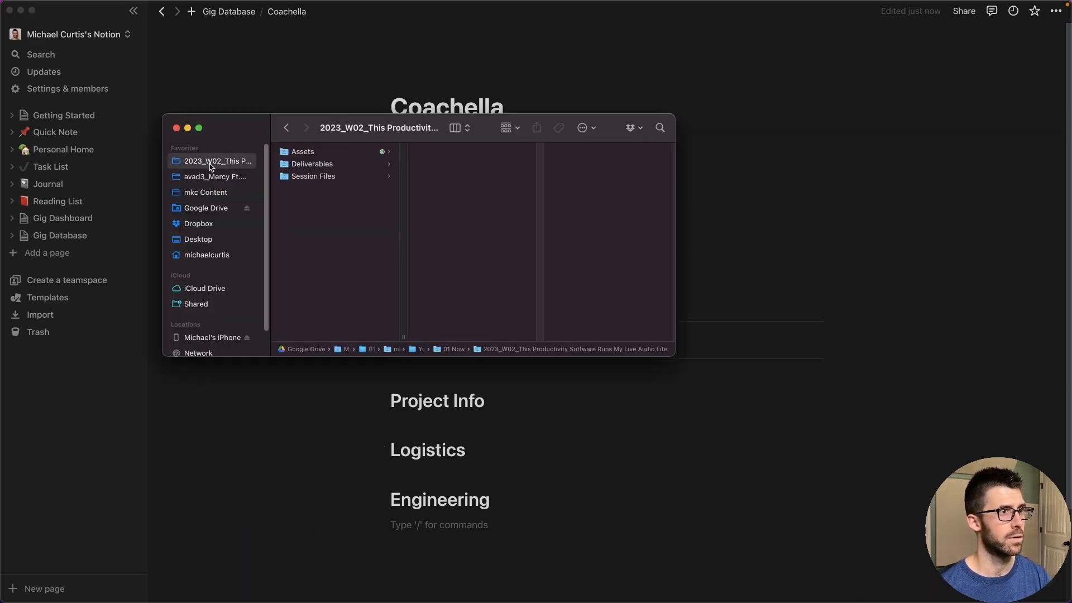
click(213, 178)
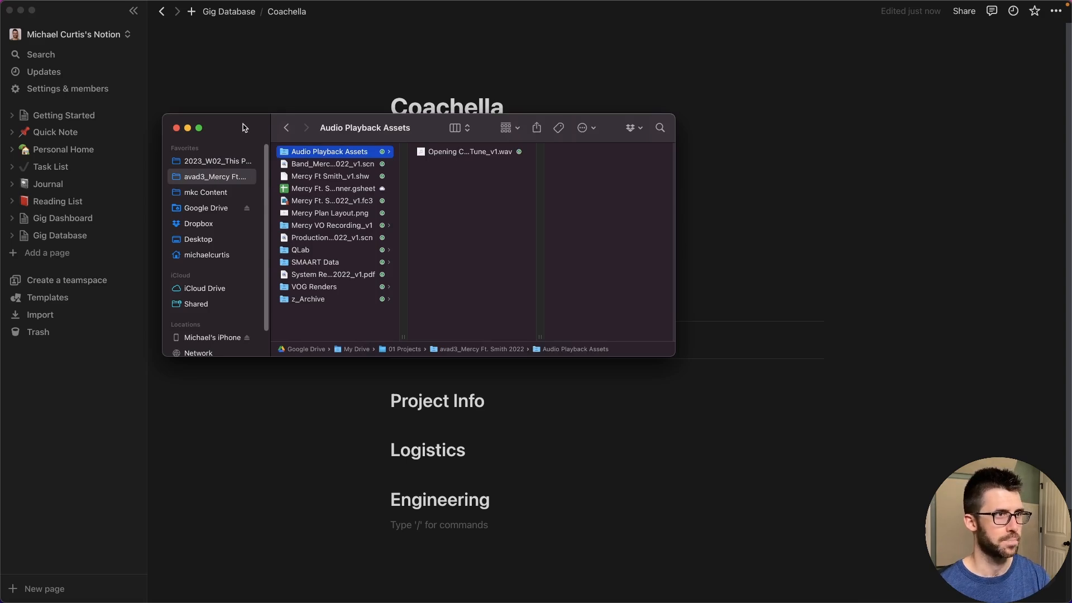
drag(242, 126, 151, 111)
key(Down)
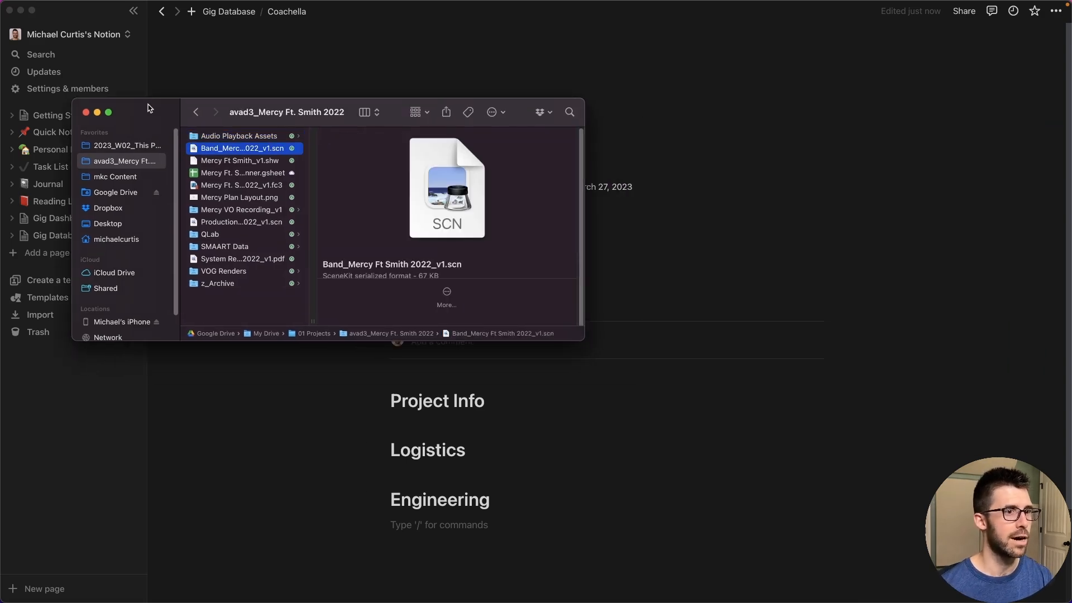
drag(258, 152, 484, 505)
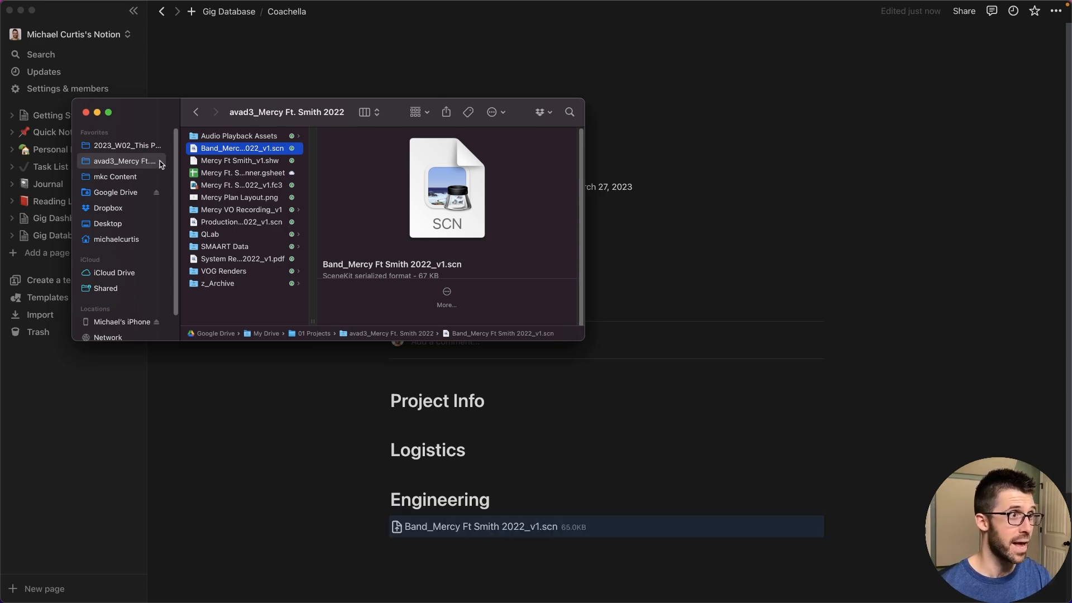
- Copy the Google Drive link of the avad3_Mercy Ft. Smith 2022 folder inside 01 Projects in Finder
click(112, 192)
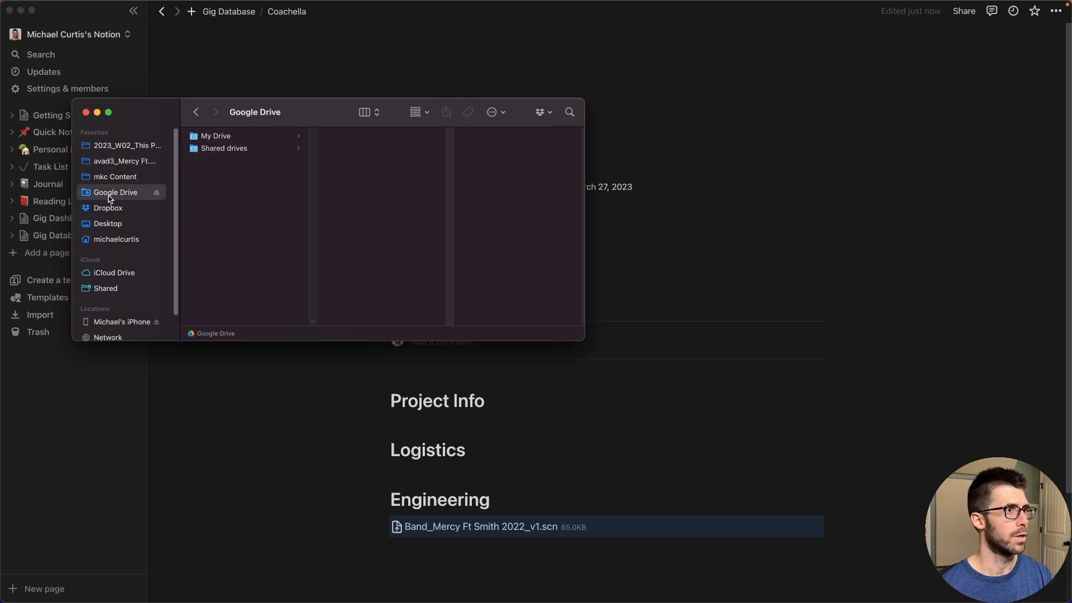
key(Right)
key(Down)
key(Down)
key(Down)
key(Down)
right_click(379, 190)
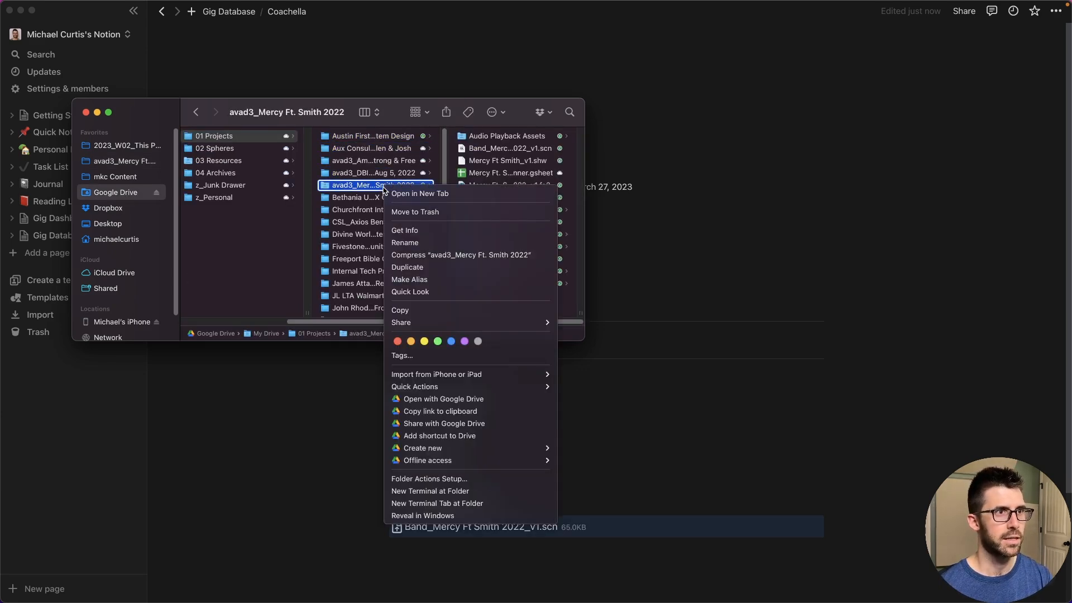
click(497, 413)
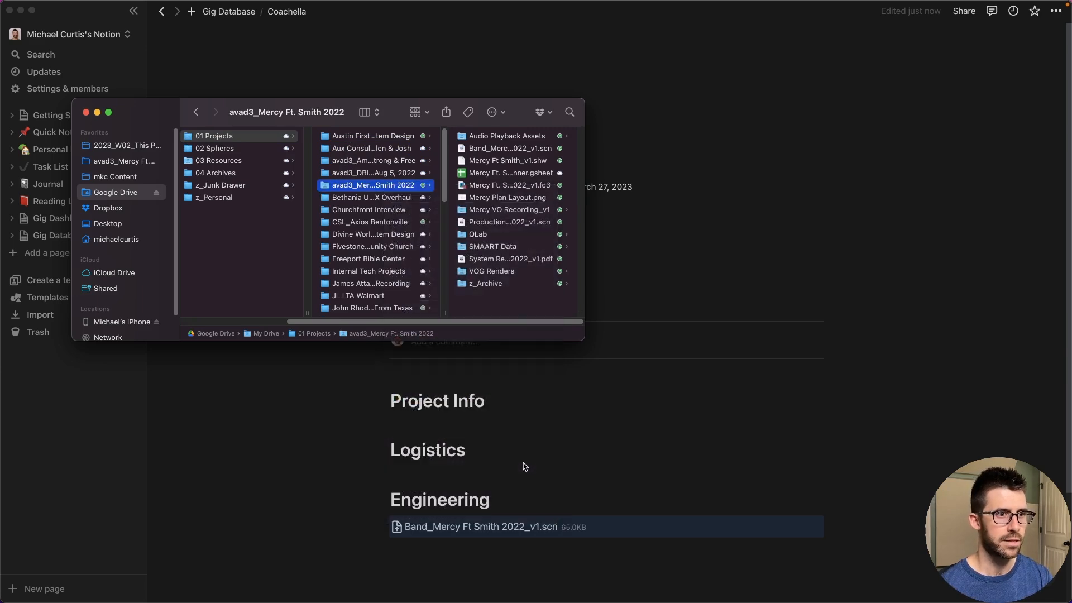
- Add a "Google Drive Folder" line directly under the Engineering heading and link it to the copied Drive address
click(523, 467)
click(512, 498)
key(Return)
text(Giooggle Dr)
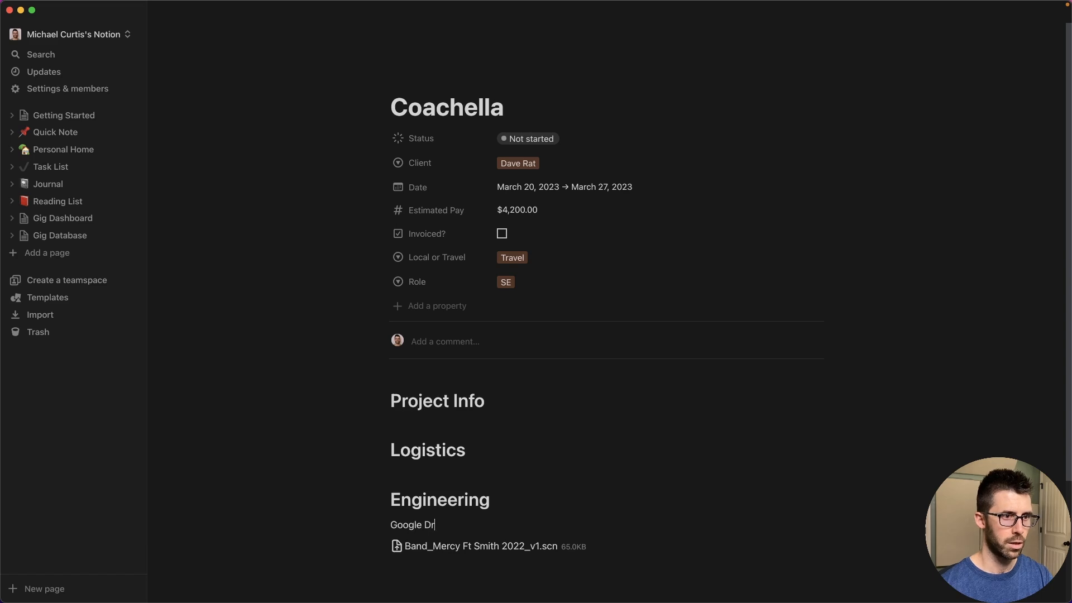
key(shift+super+Left)
key(super+k)
key(super+v)
key(Return)
click(646, 454)
- Follow the Google Drive Folder link to check its target in the browser, and return to the Coachella page in Notion
scroll(625, 457, down, 1)
click(451, 490)
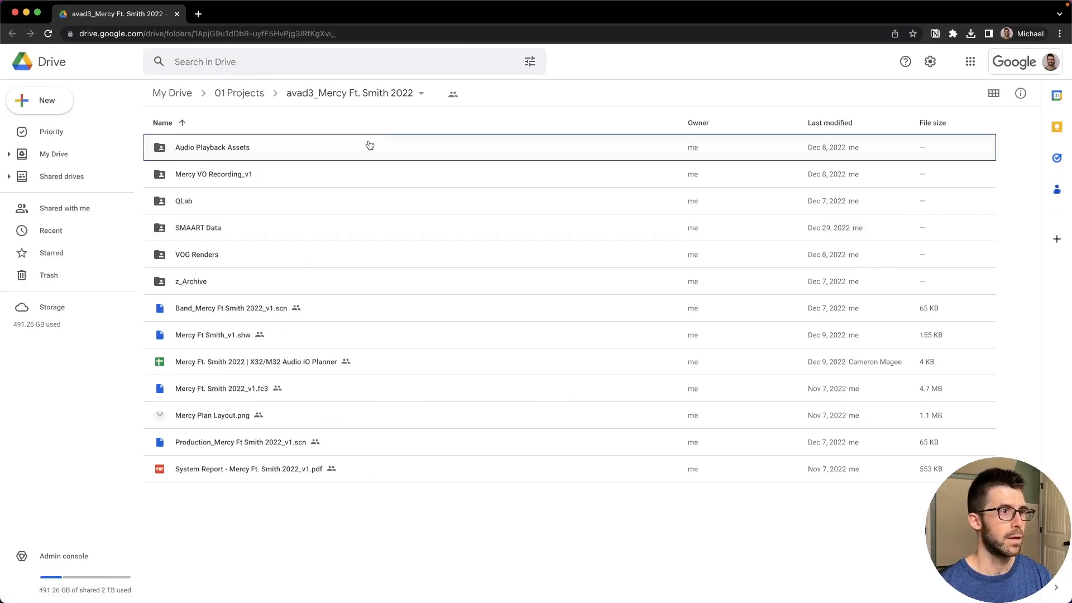
key(super+Tab)
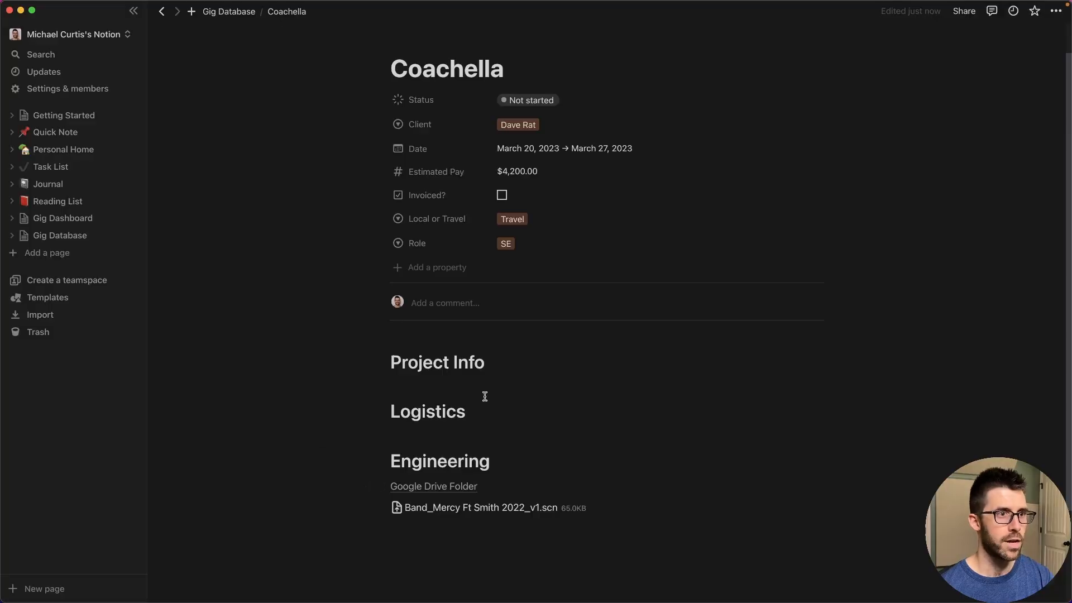
- Preview the attached .scn file in the browser, close it, and review the actions available for the file block in Notion
scroll(549, 404, down, 2)
click(524, 412)
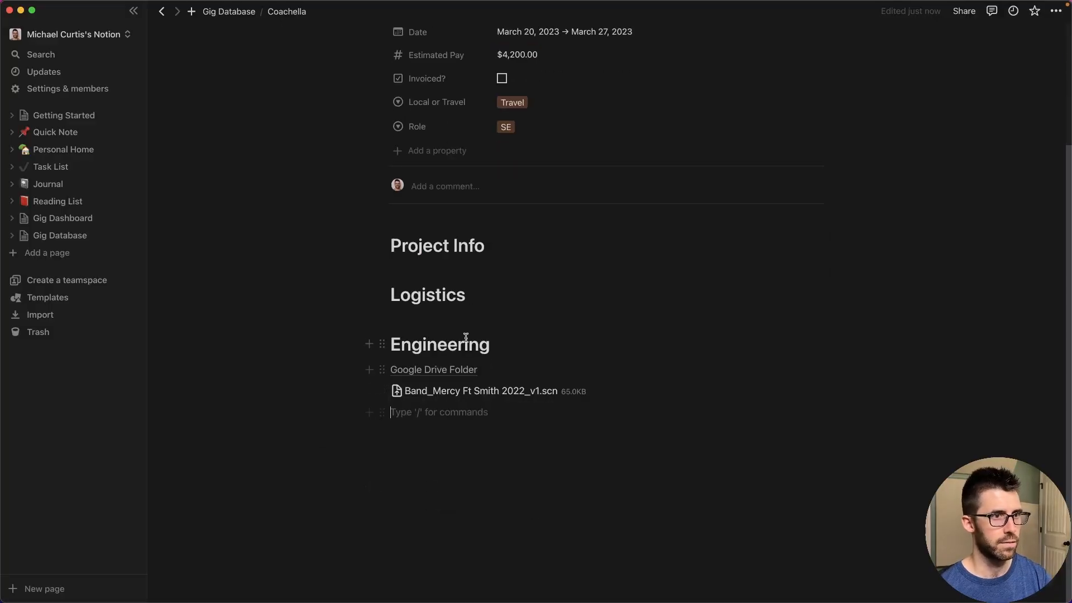
click(446, 390)
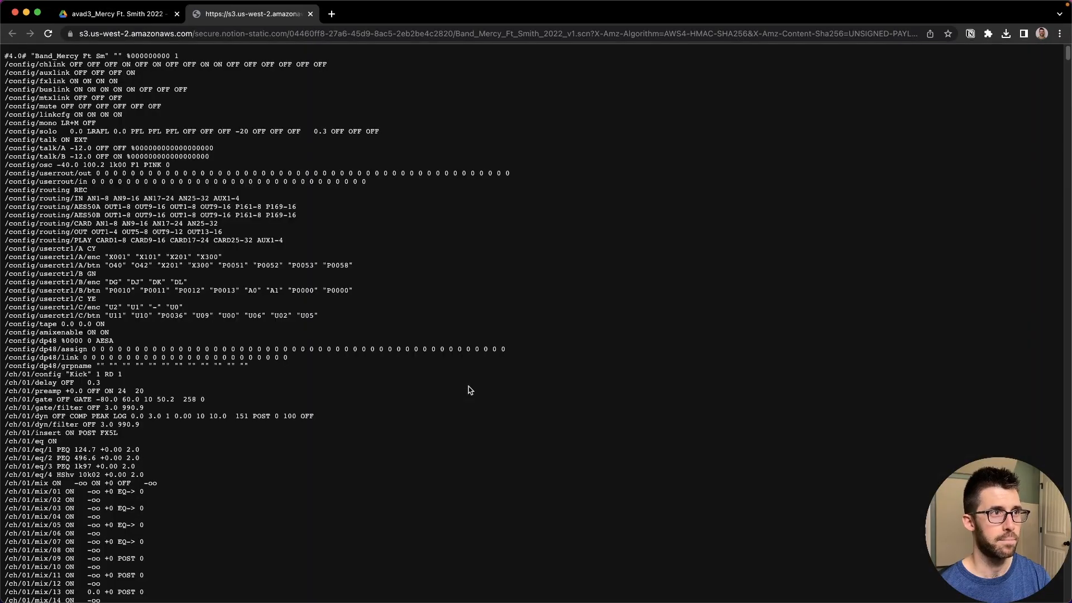
key(super+w)
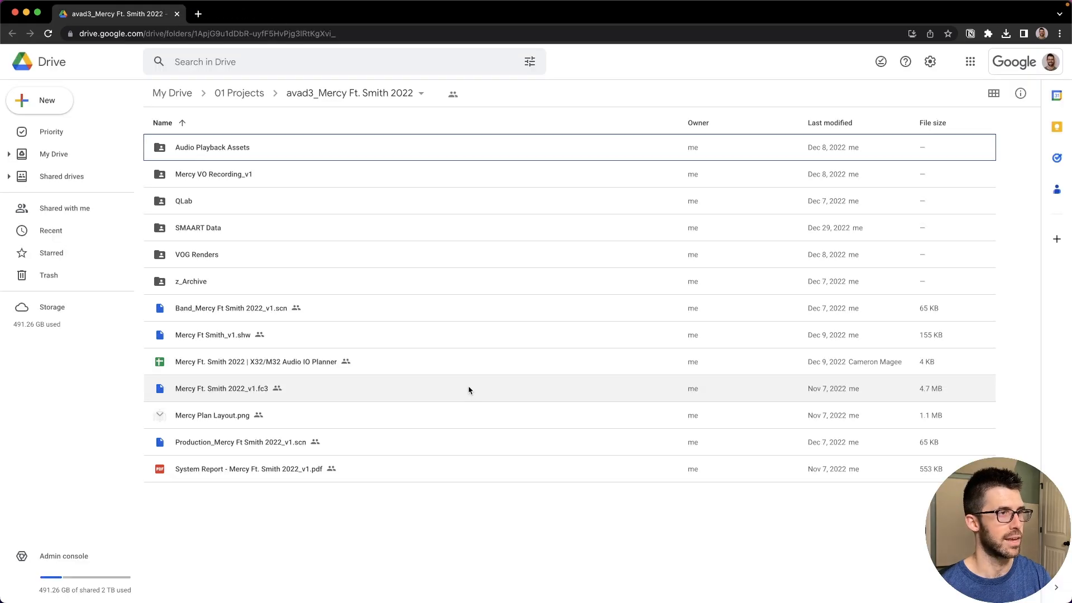
key(super+Tab)
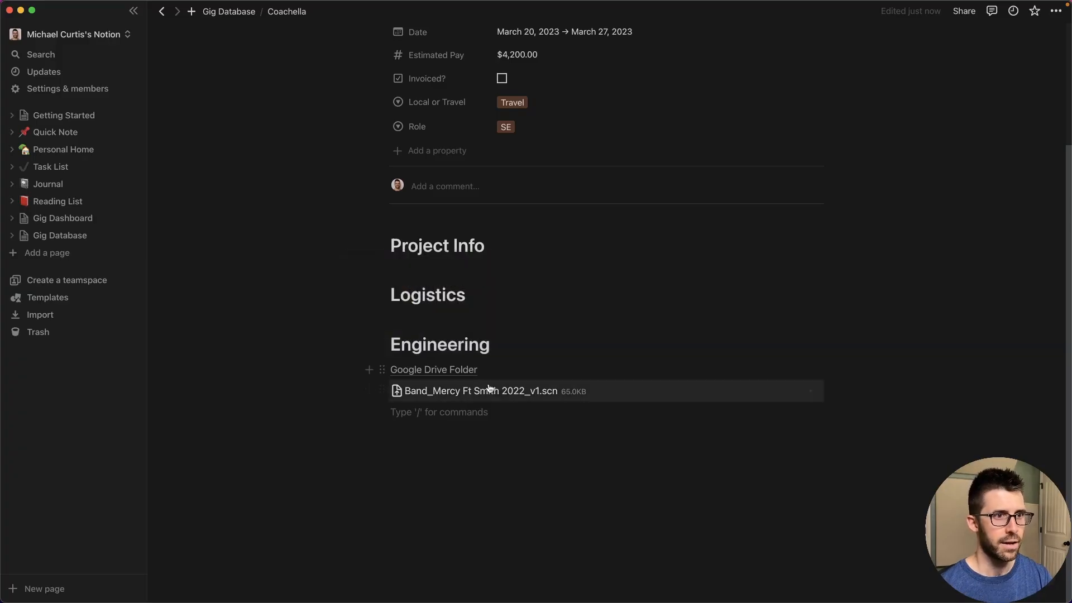
click(815, 390)
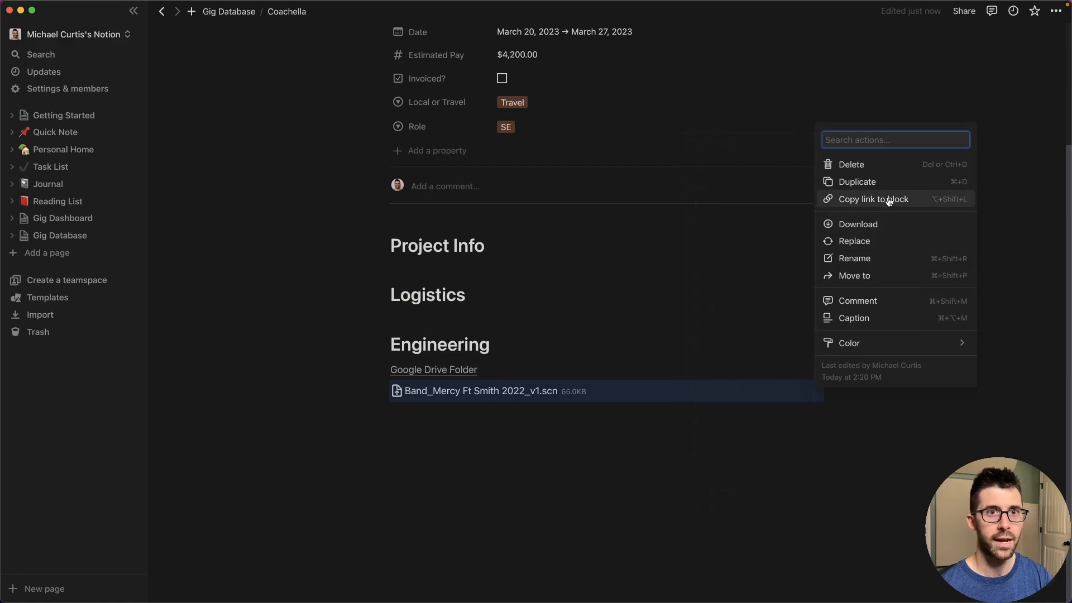
click(571, 519)
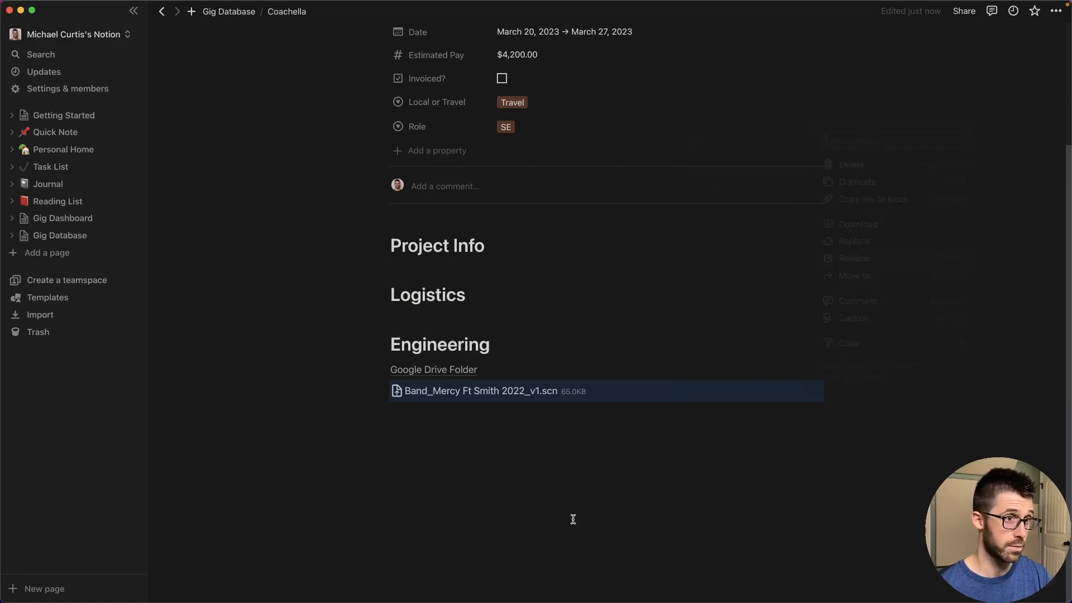
- Attach System Report - Mercy Ft. Smith 2022_v1.pdf from the Finder project folder below the .scn file under Engineering
key(super+Tab)
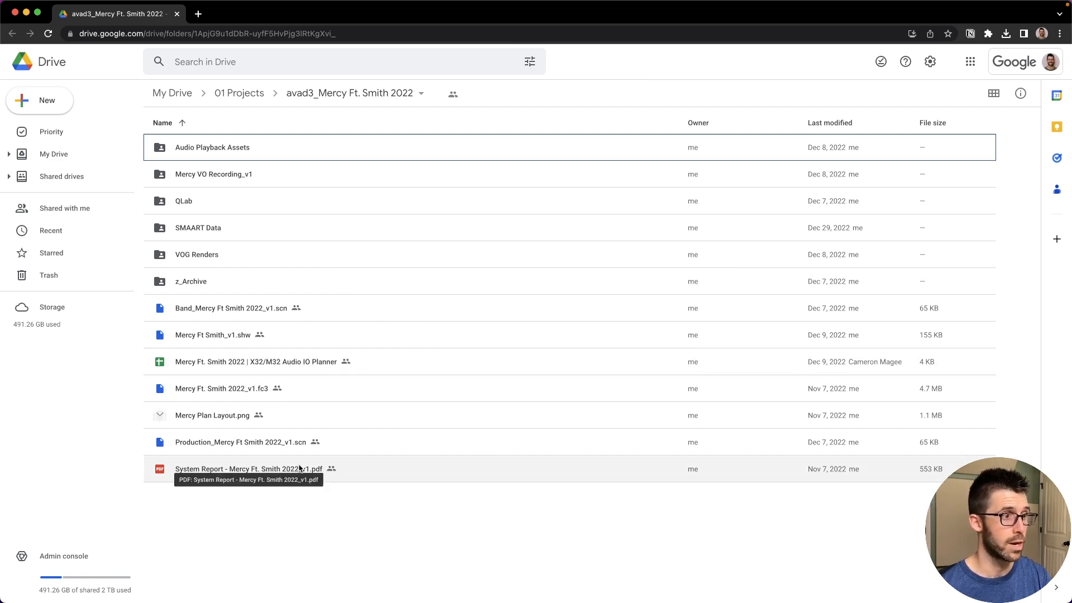
key(super+Tab)
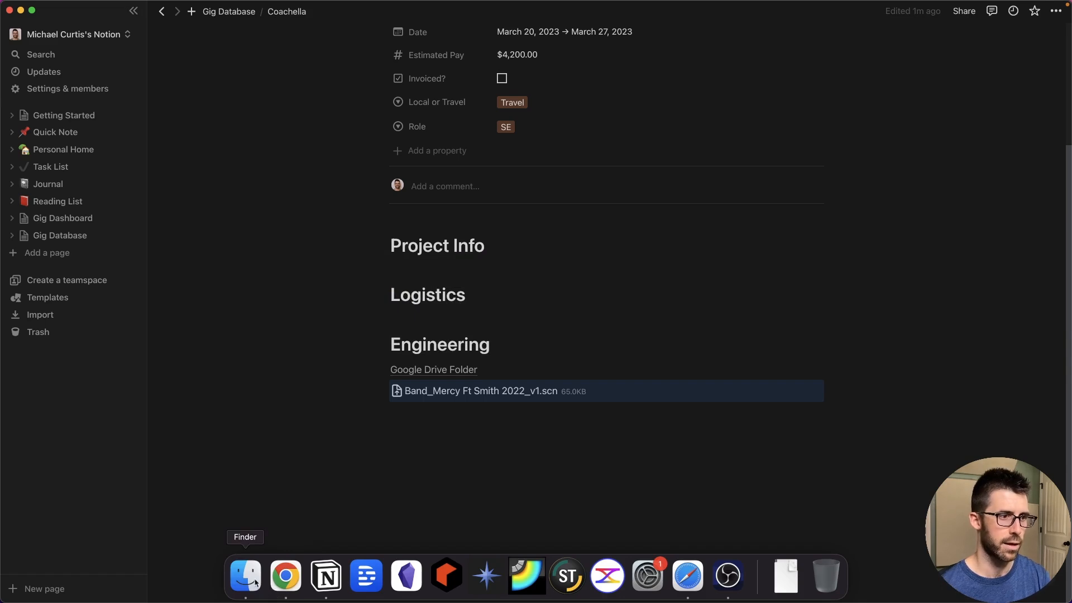
click(246, 574)
click(116, 159)
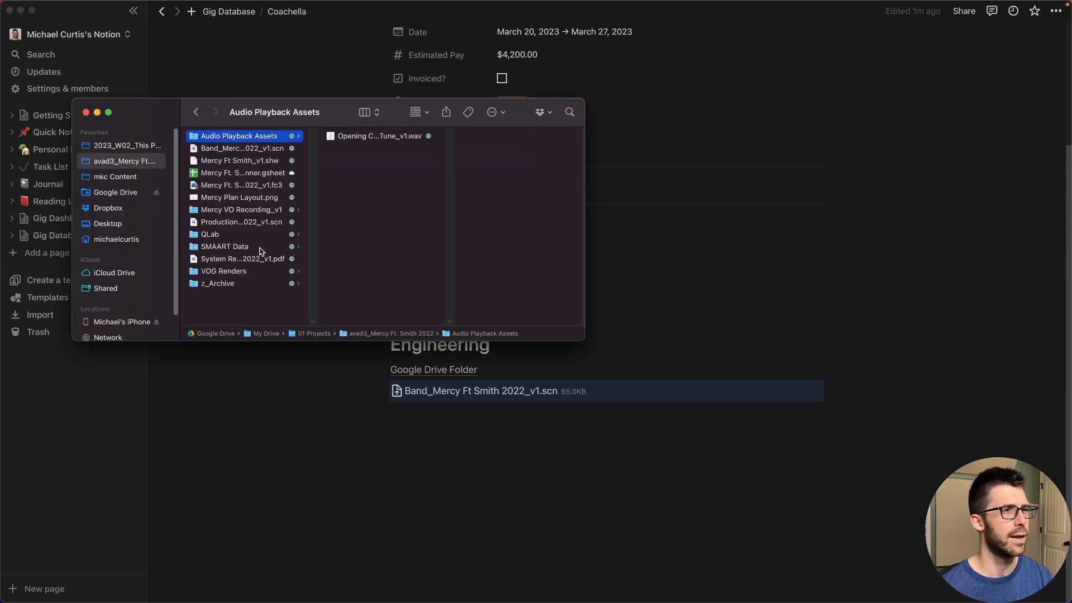
drag(264, 260, 508, 391)
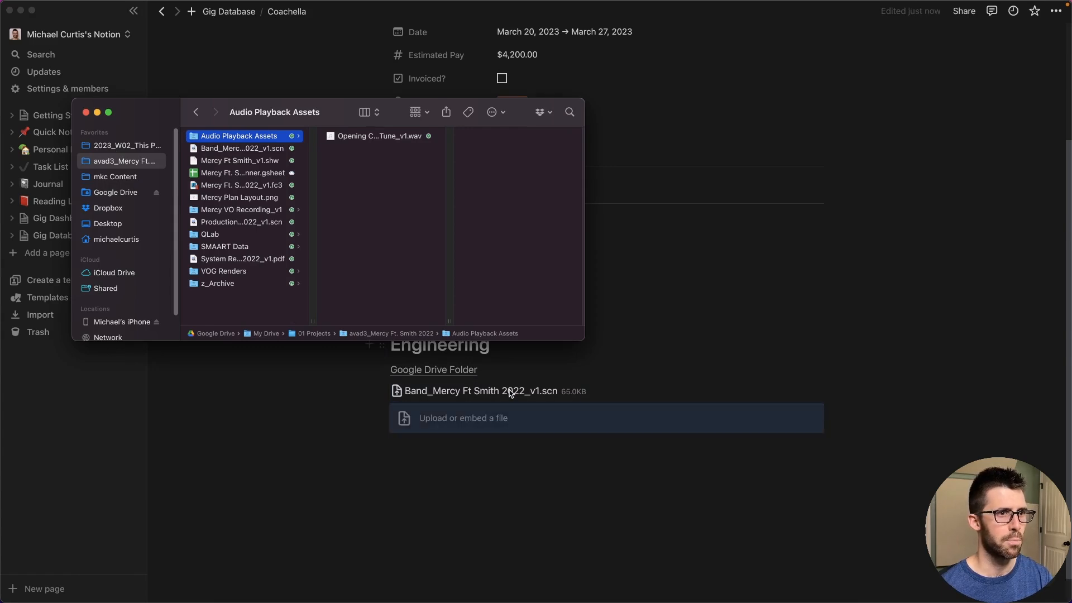
click(439, 470)
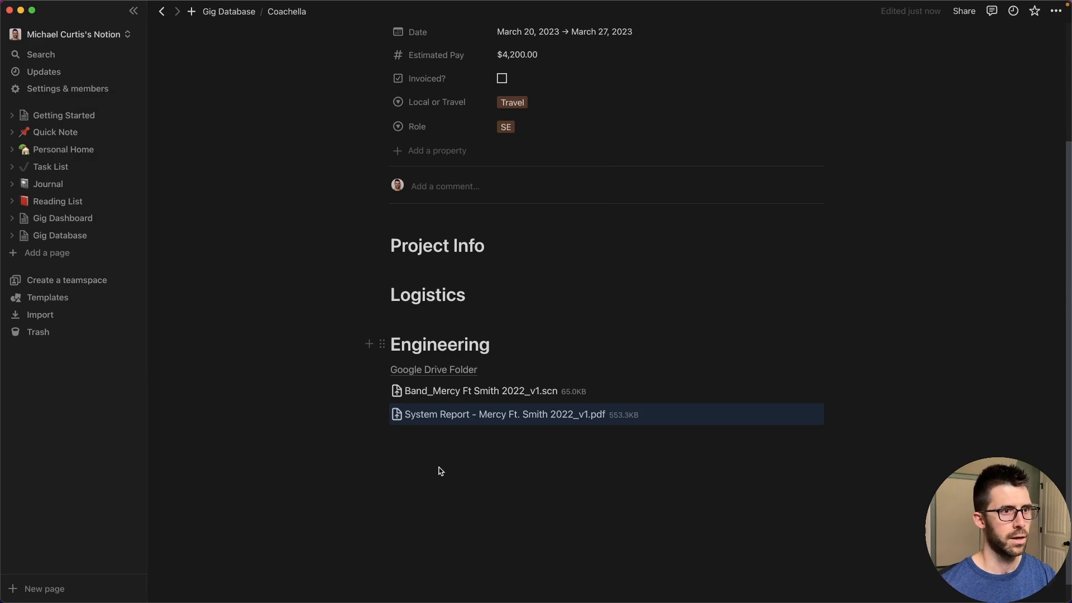
- Open the attached System Report PDF to view its pages in the browser, and return to the Coachella page in Notion
click(530, 415)
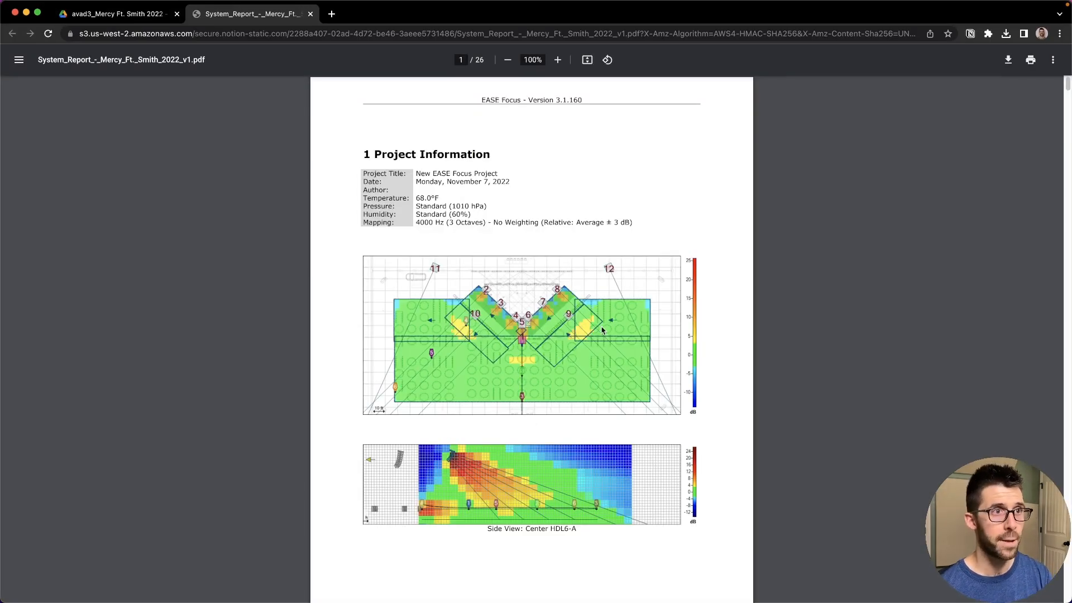
scroll(601, 324, down, 5)
key(ctrl+Up)
click(347, 401)
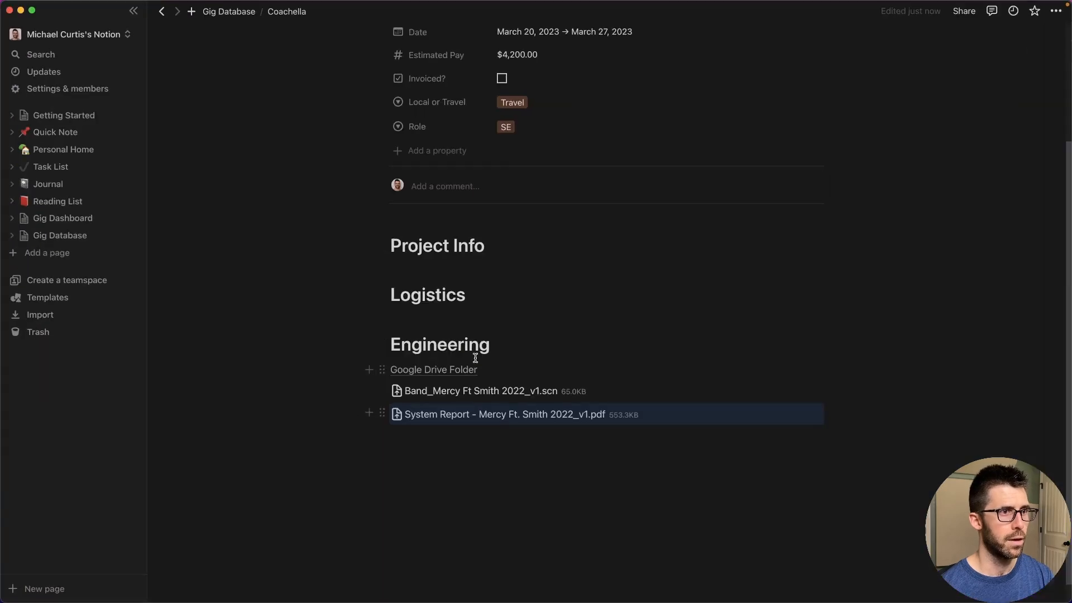
- Add the note "Got an email asking for my day rate and availability." under the Project Info heading
click(497, 289)
scroll(497, 289, up, 3)
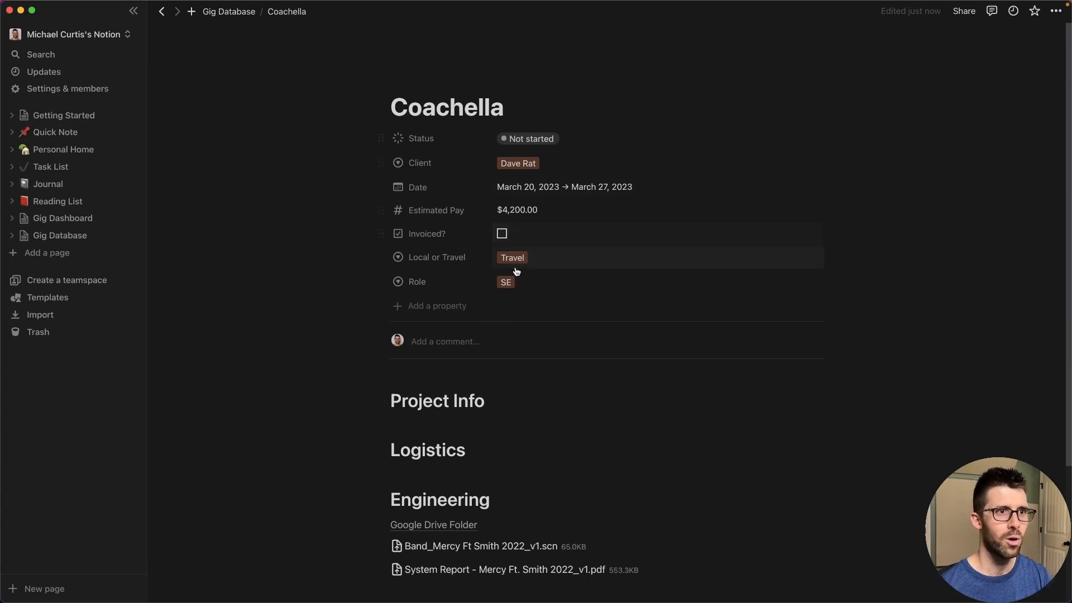
click(491, 430)
key(Return)
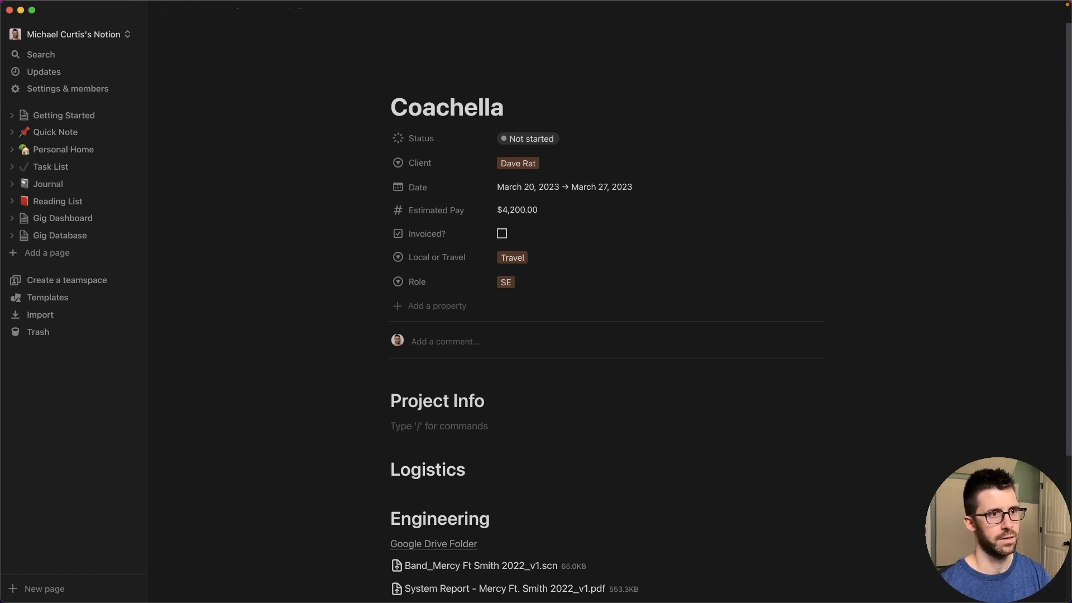
text(Got an email asking for my day rate and availability.)
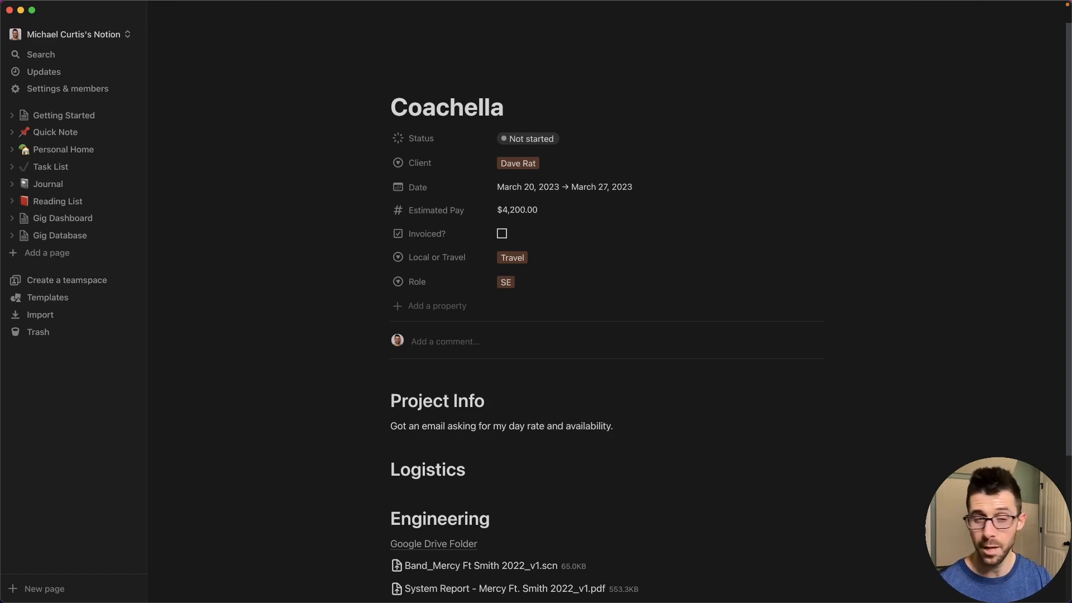
- Leave the Coachella page and open the Gig Dashboard page
click(485, 468)
scroll(488, 463, down, 3)
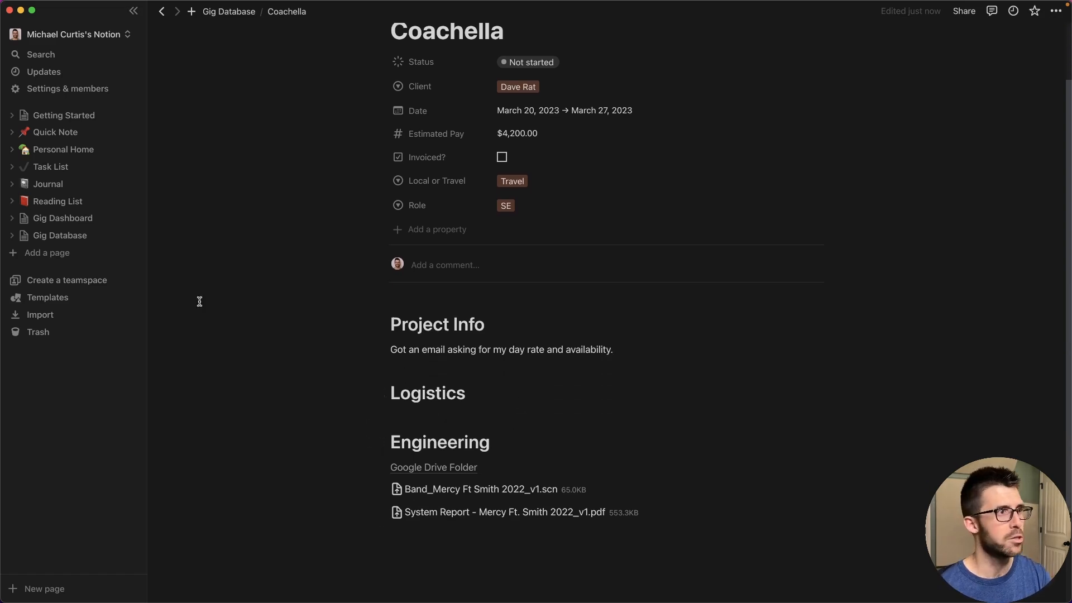
click(58, 218)
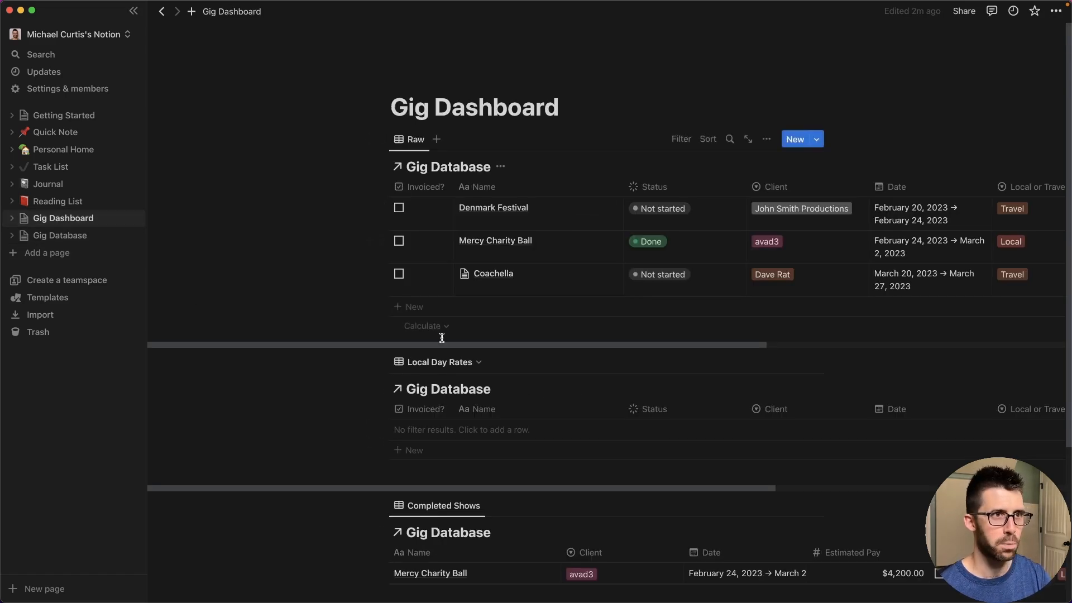